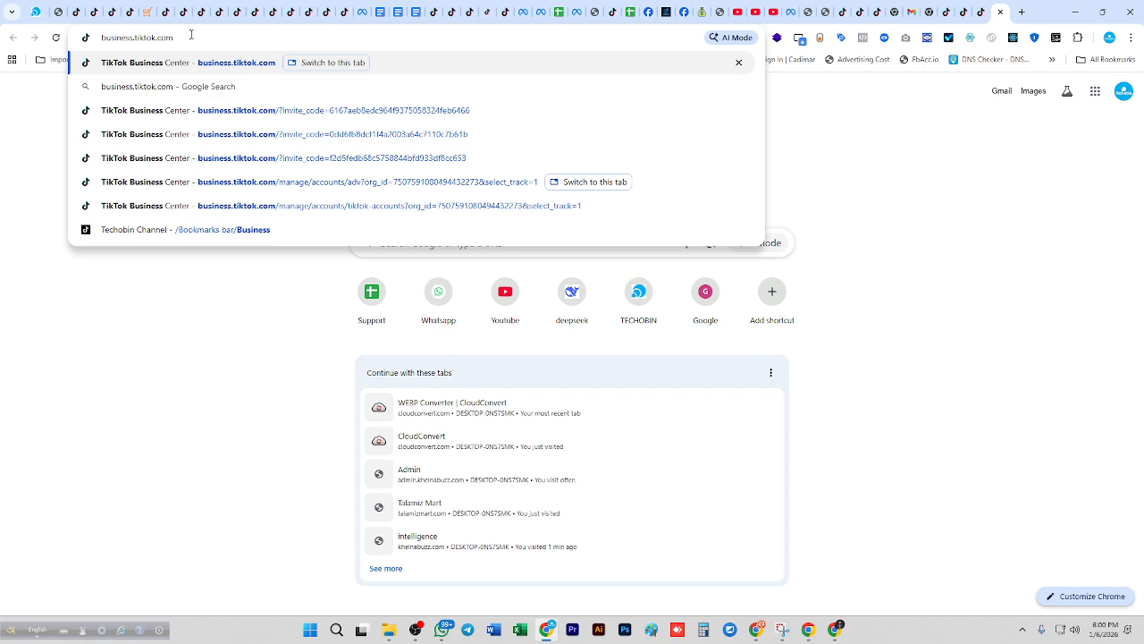
- Open business.tiktok.com, go to Business Center and enter the Techobin Limited agency account
key("Return")
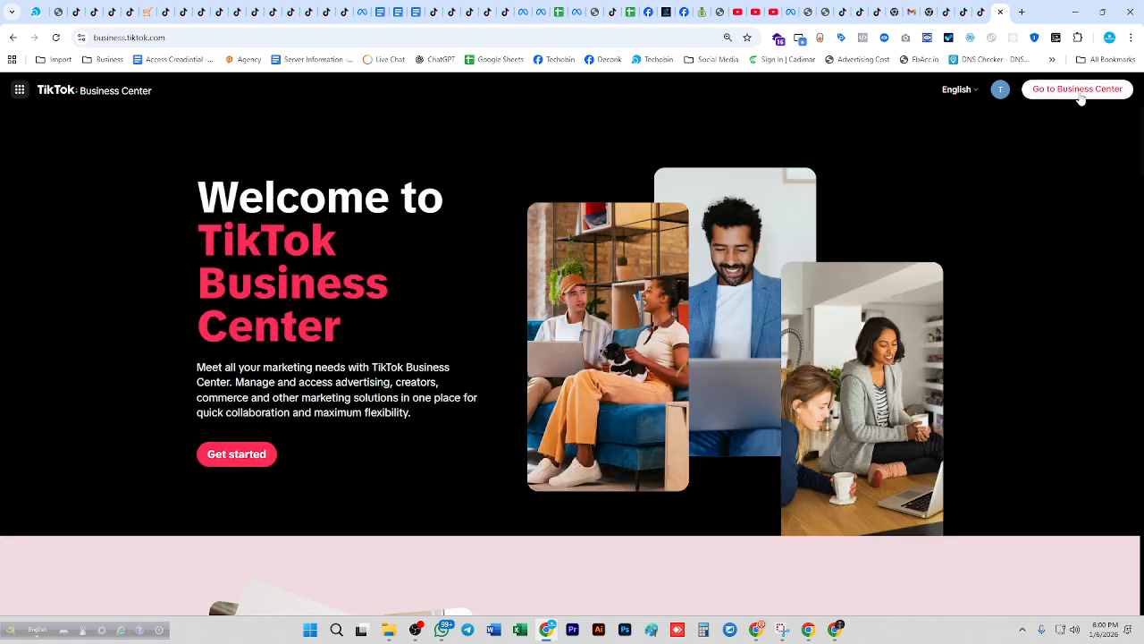
left_click(1078, 92)
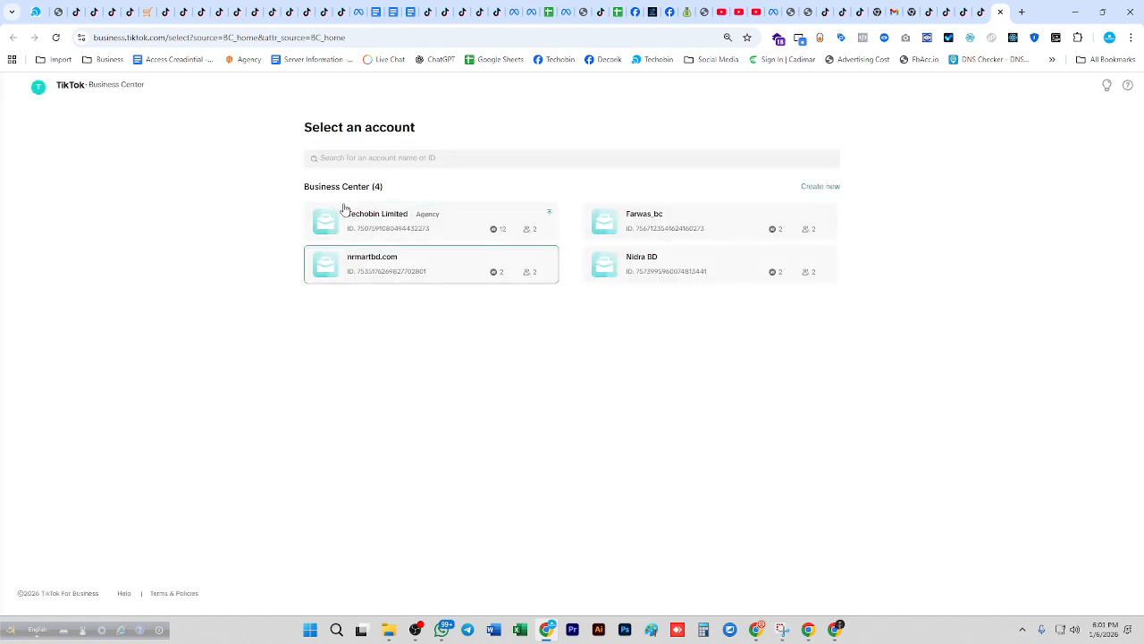
left_click_drag(324, 188, 428, 190)
left_click(428, 189)
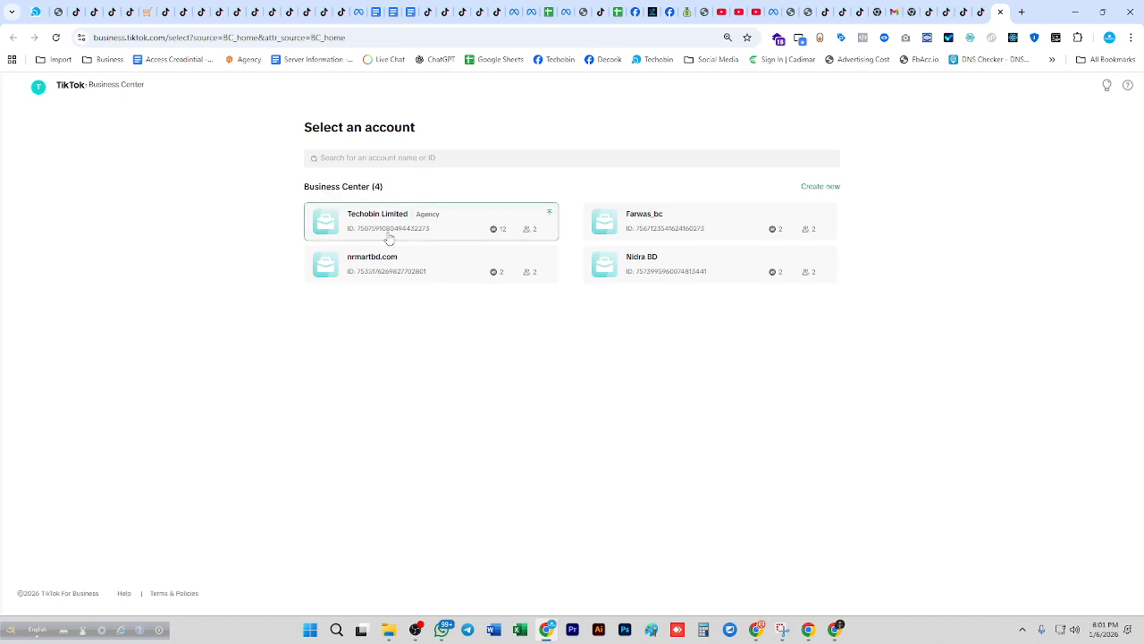
left_click(442, 226)
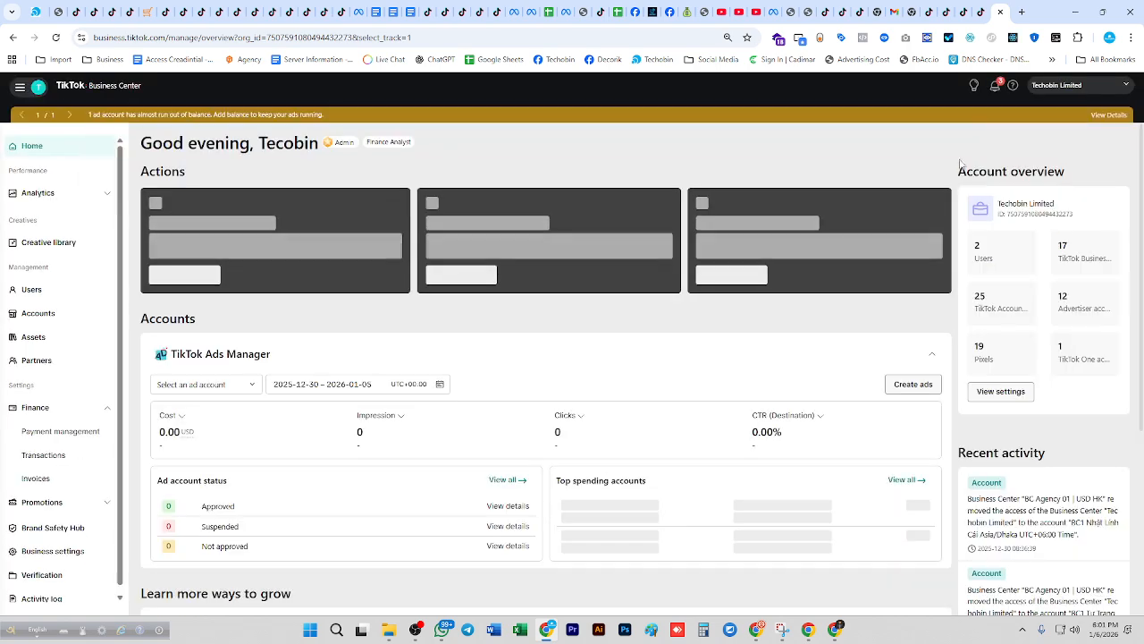
- Open the details of the first advertiser account in the accounts list and examine its linked TikTok accounts, pixels and members
left_click_drag(958, 170, 1090, 414)
left_click(1078, 404)
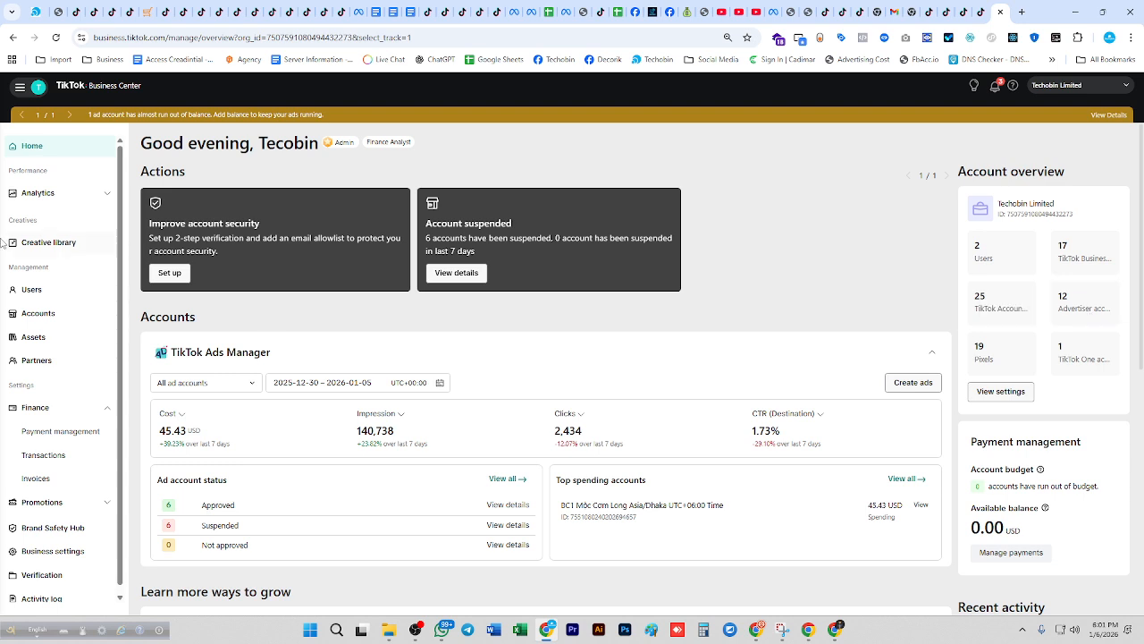
left_click(49, 324)
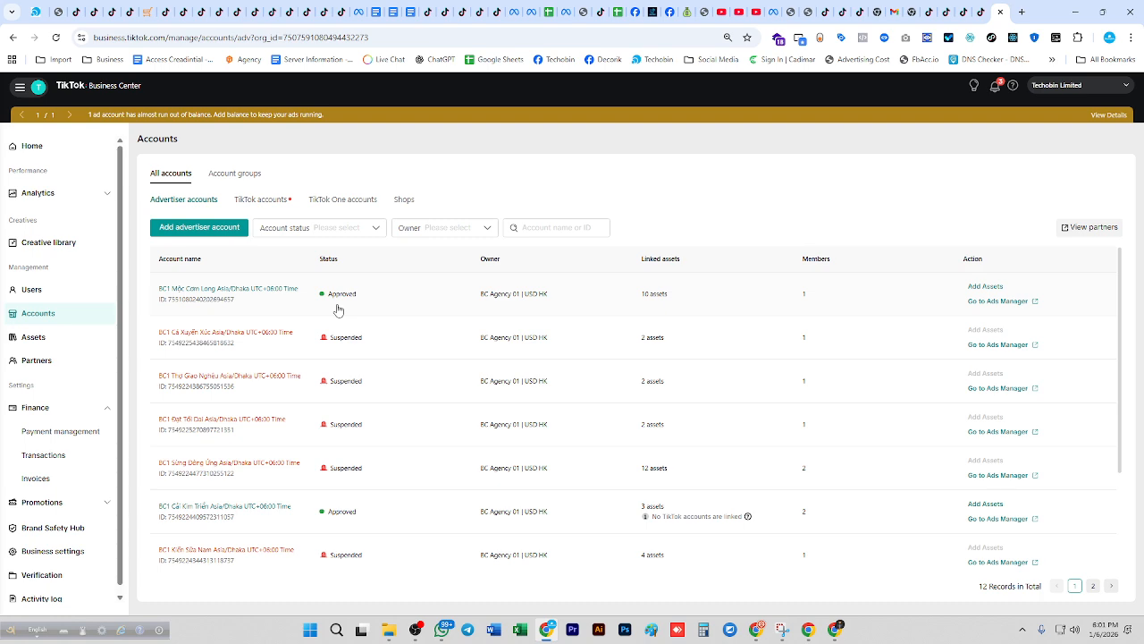
left_click(232, 307)
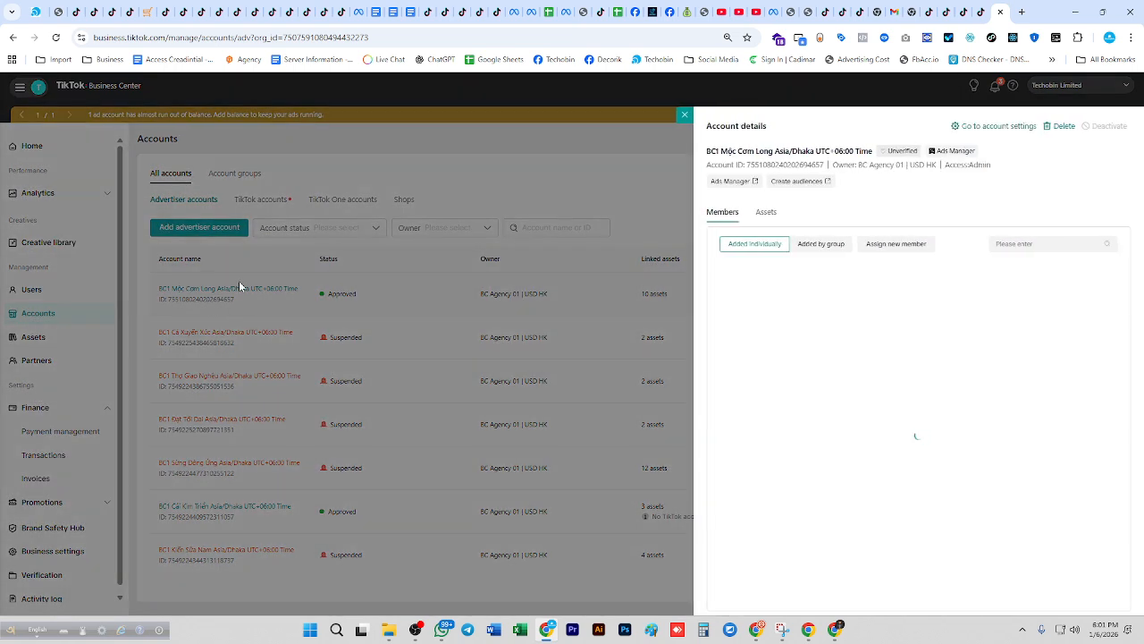
left_click(766, 216)
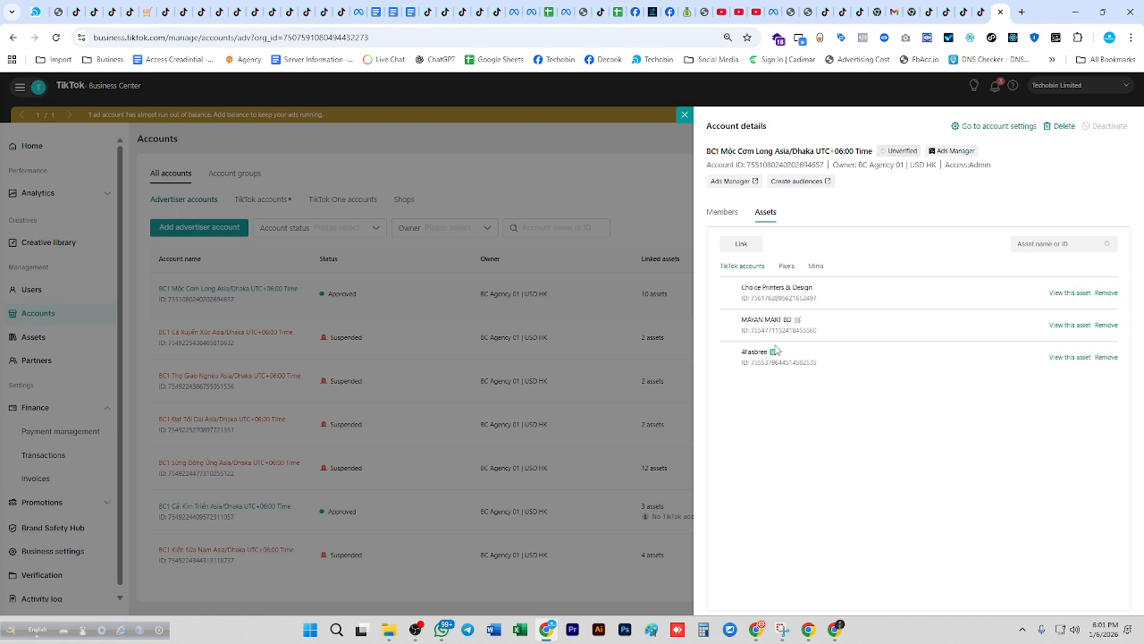
left_click(785, 268)
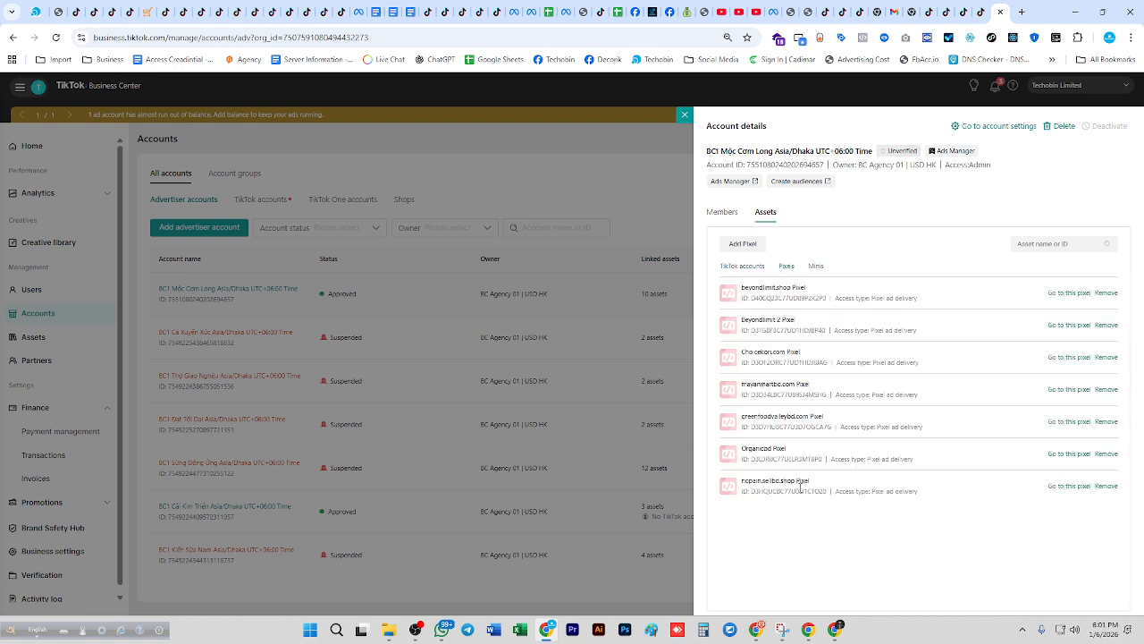
left_click(751, 267)
left_click(788, 268)
left_click(728, 219)
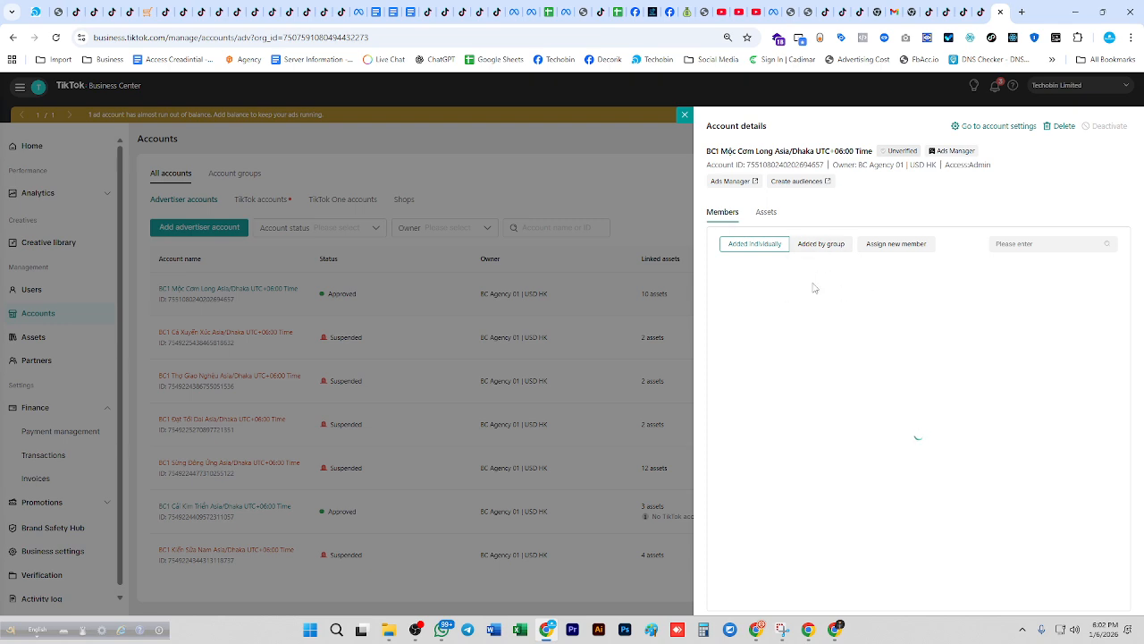
- Open the advertiser account in Ads Manager and set the dashboard's performance date range to Lifetime
left_click(733, 183)
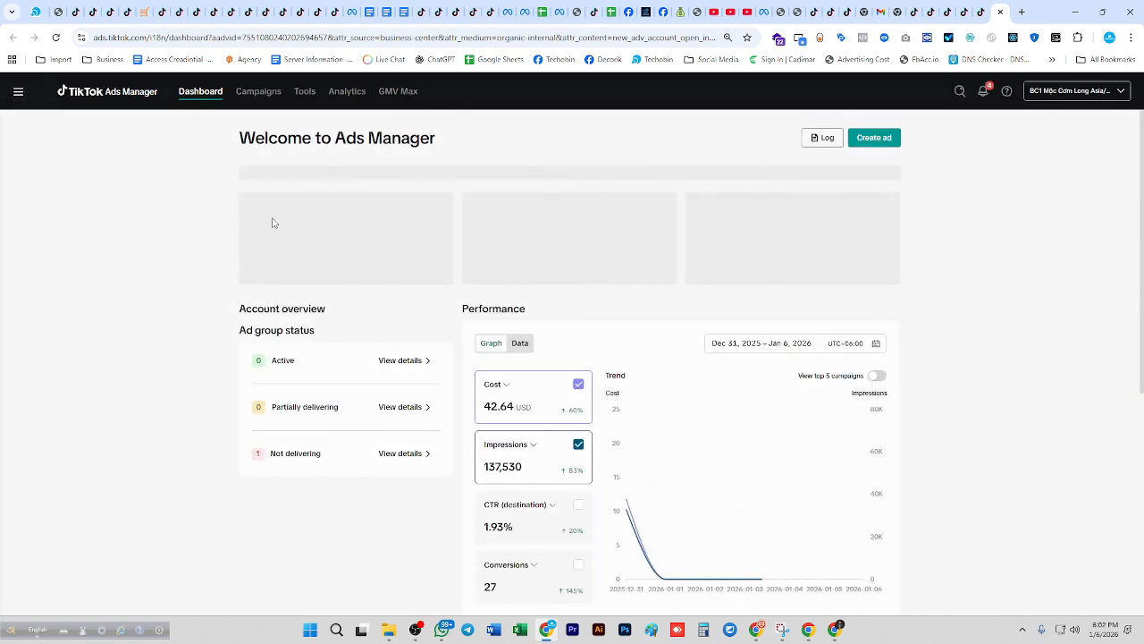
left_click_drag(240, 138, 469, 142)
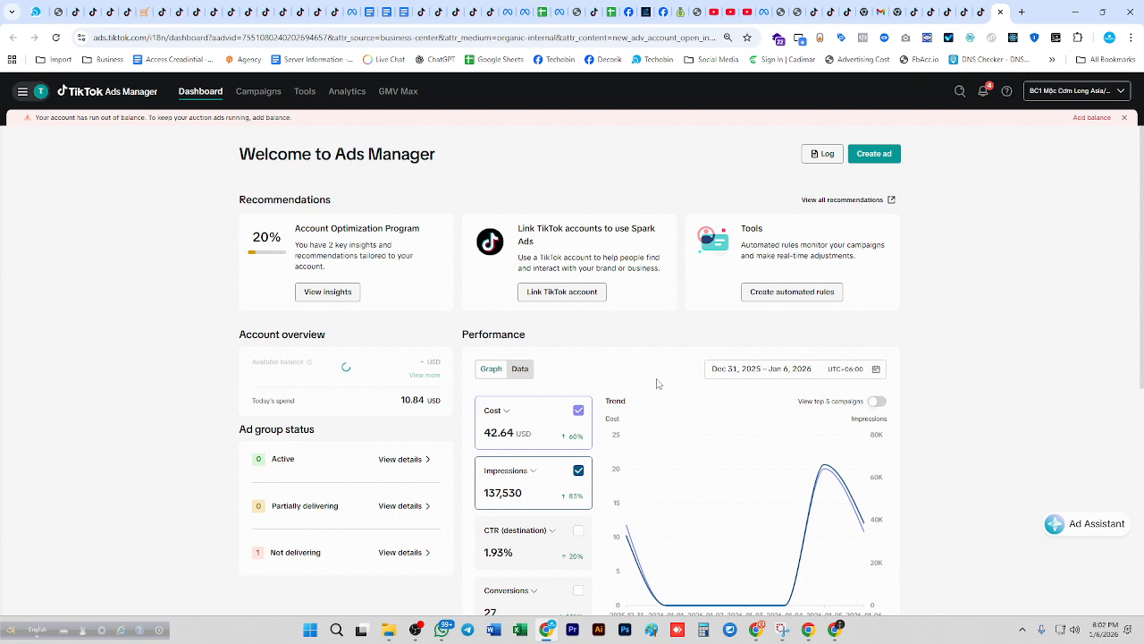
left_click(748, 373)
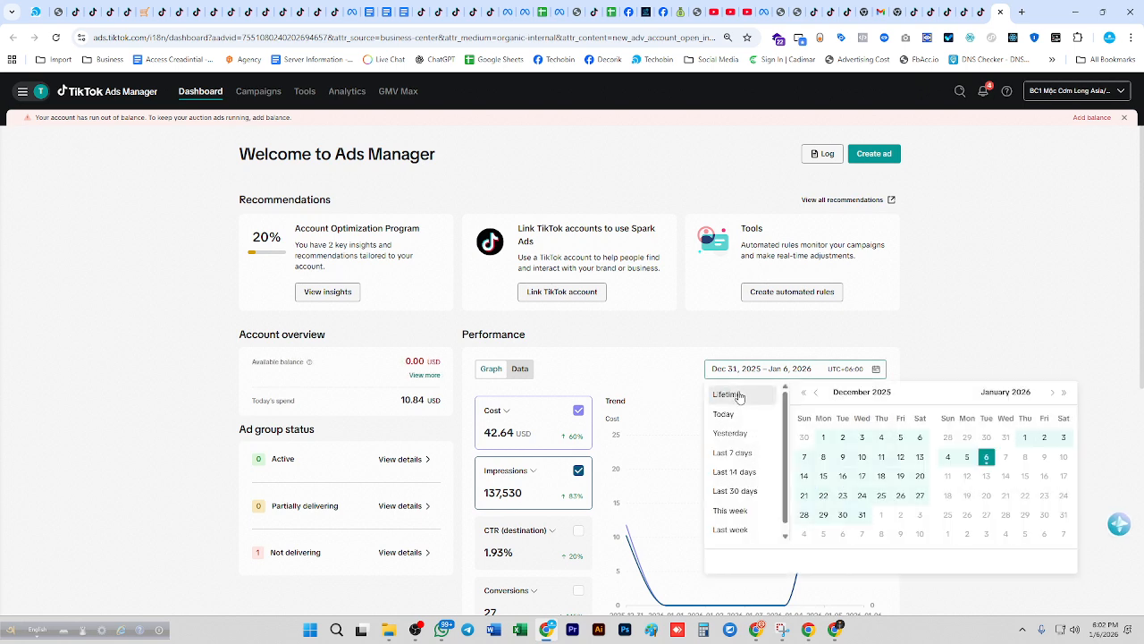
left_click(725, 393)
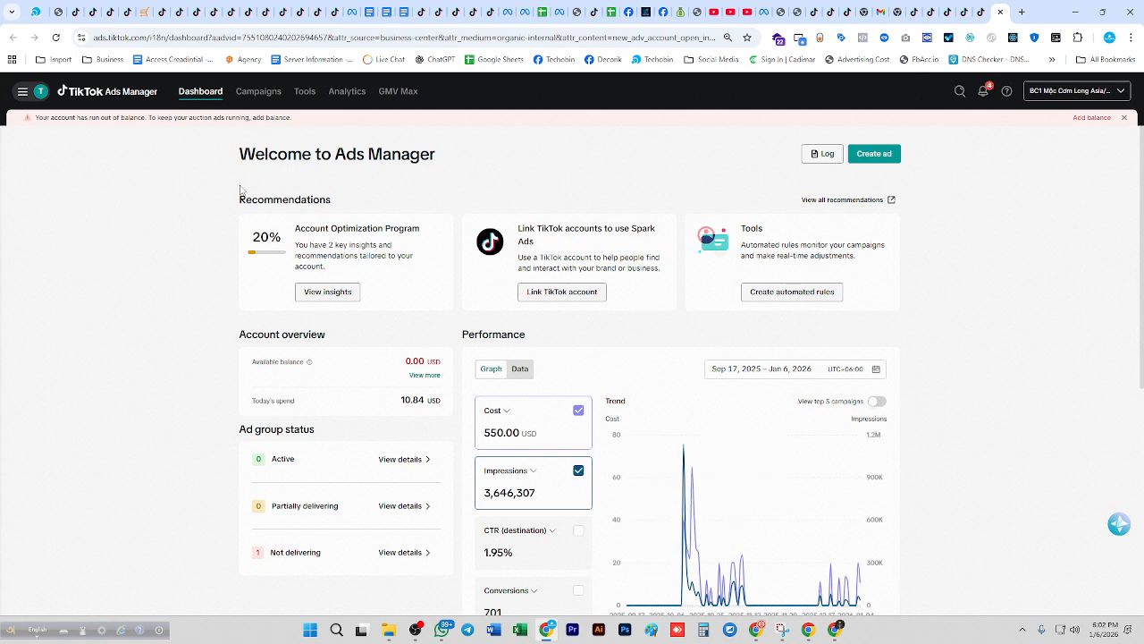
scroll(575, 361, "down", 5)
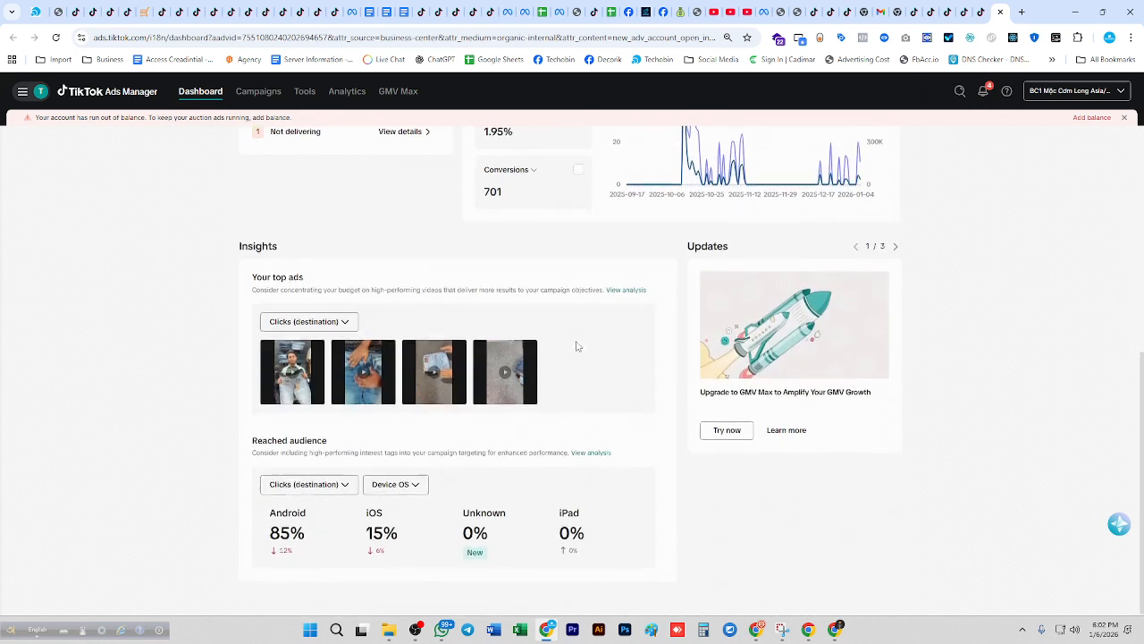
scroll(578, 345, "up", 5)
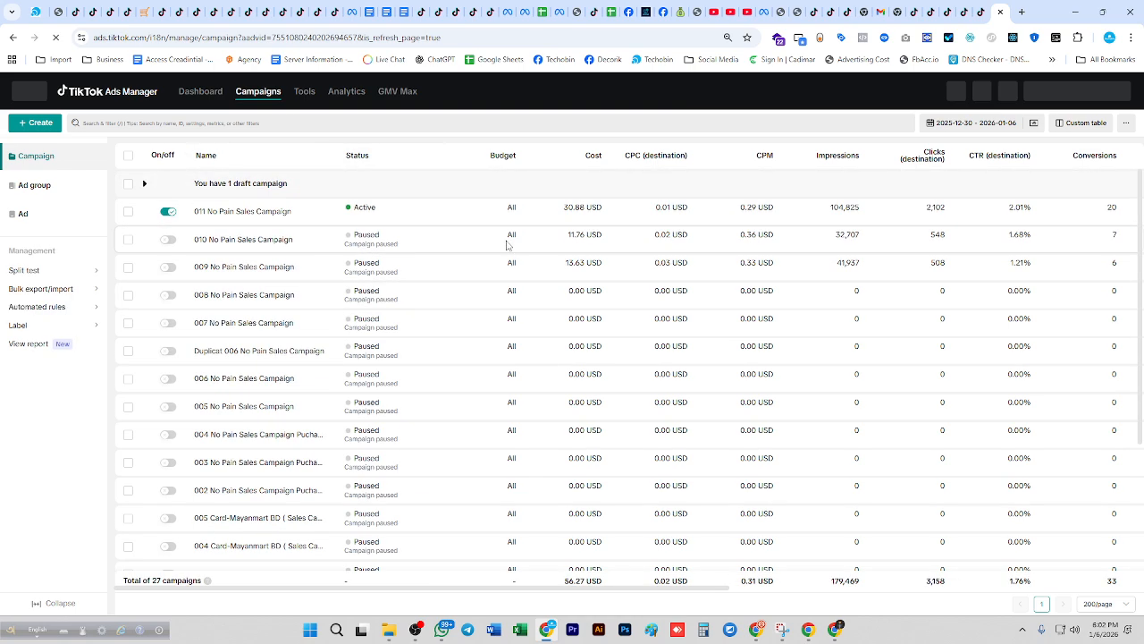
- Look through the existing campaigns in the campaign list and start creating a new campaign
scroll(497, 279, "down", 3)
scroll(493, 361, "up", 3)
scroll(483, 313, "up", 2)
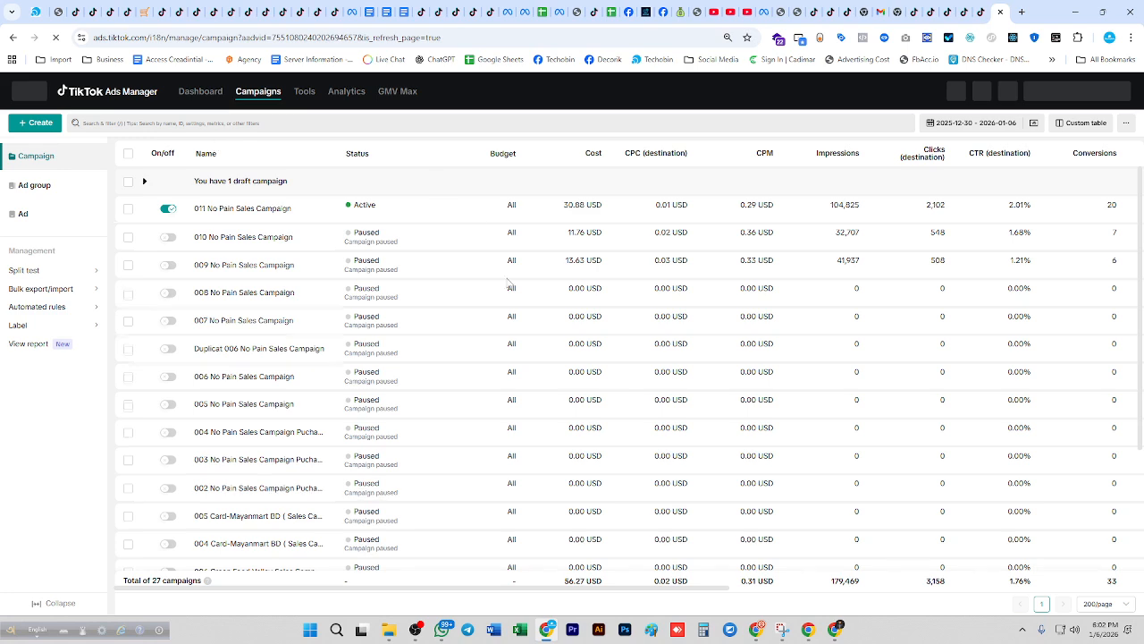
scroll(263, 358, "down", 5)
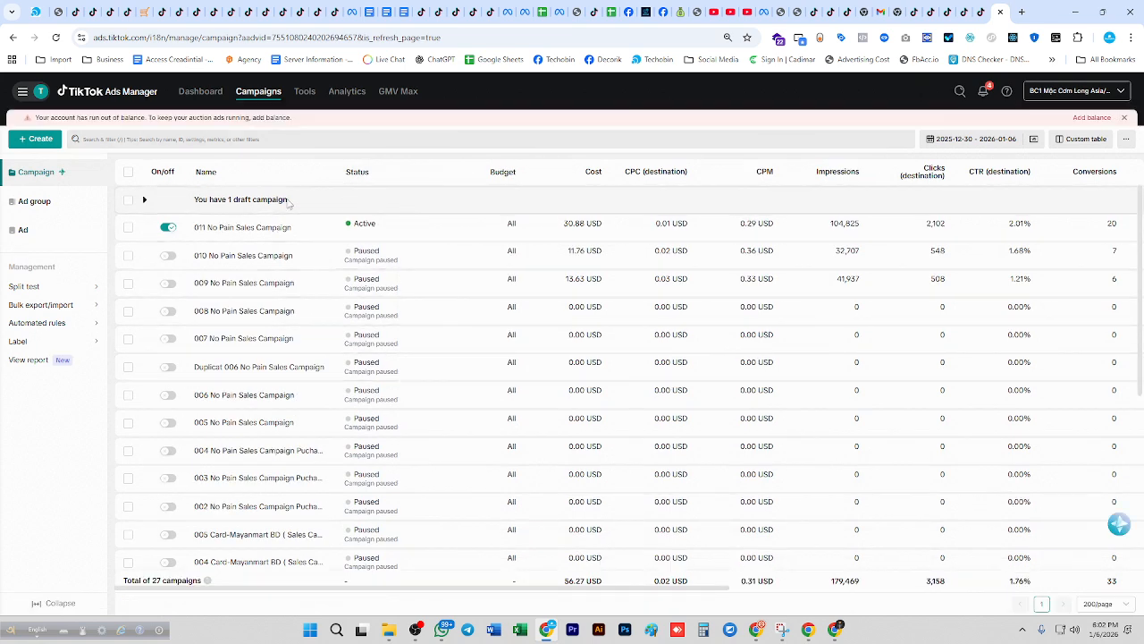
left_click(36, 142)
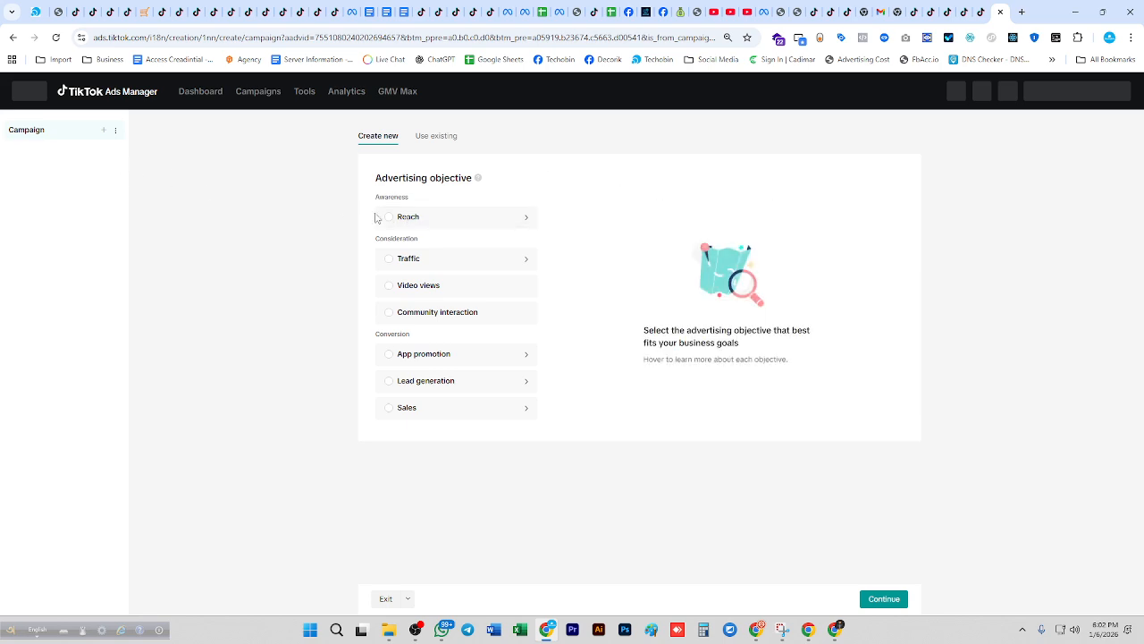
- Compare the advertising objectives and choose Sales with Website as the sales destination and Manual campaign as the campaign type
mouse_move(456, 218)
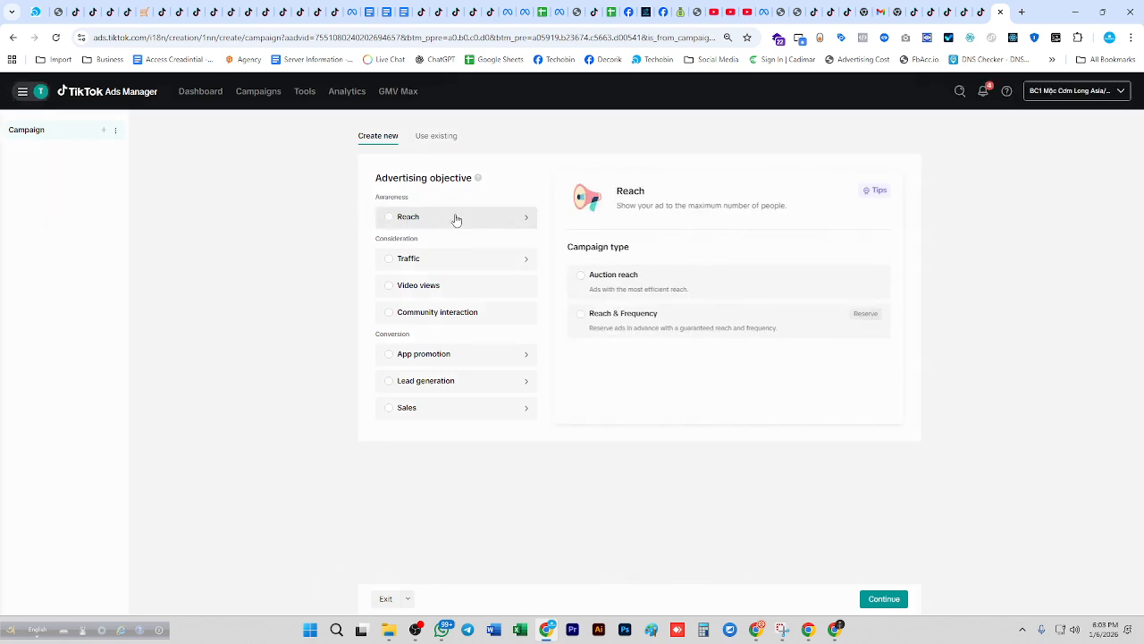
mouse_move(430, 291)
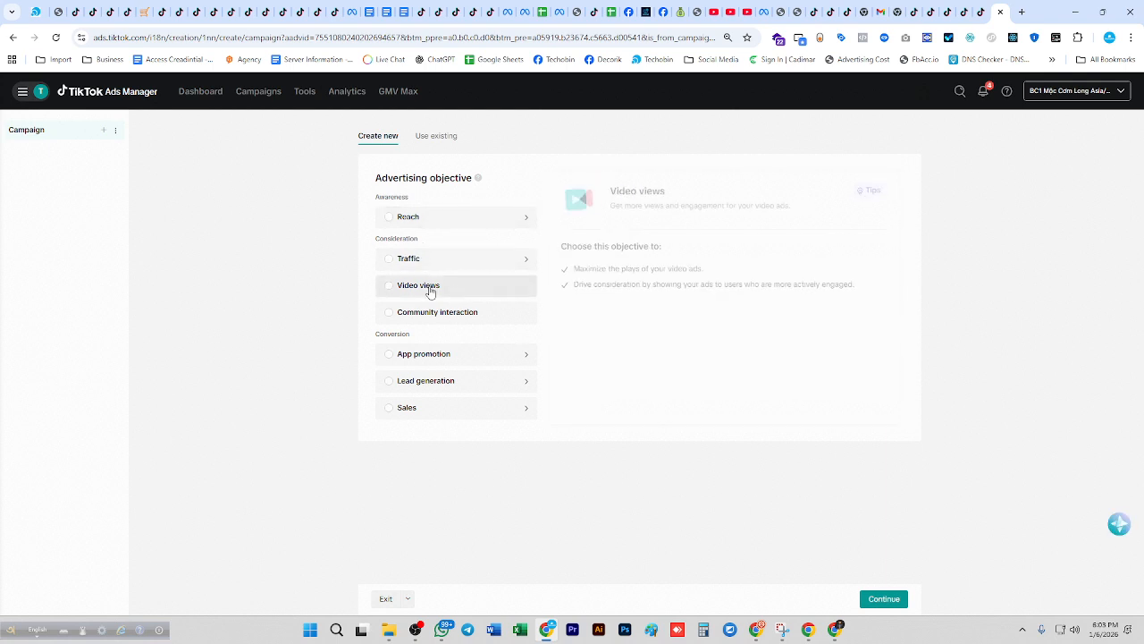
mouse_move(446, 320)
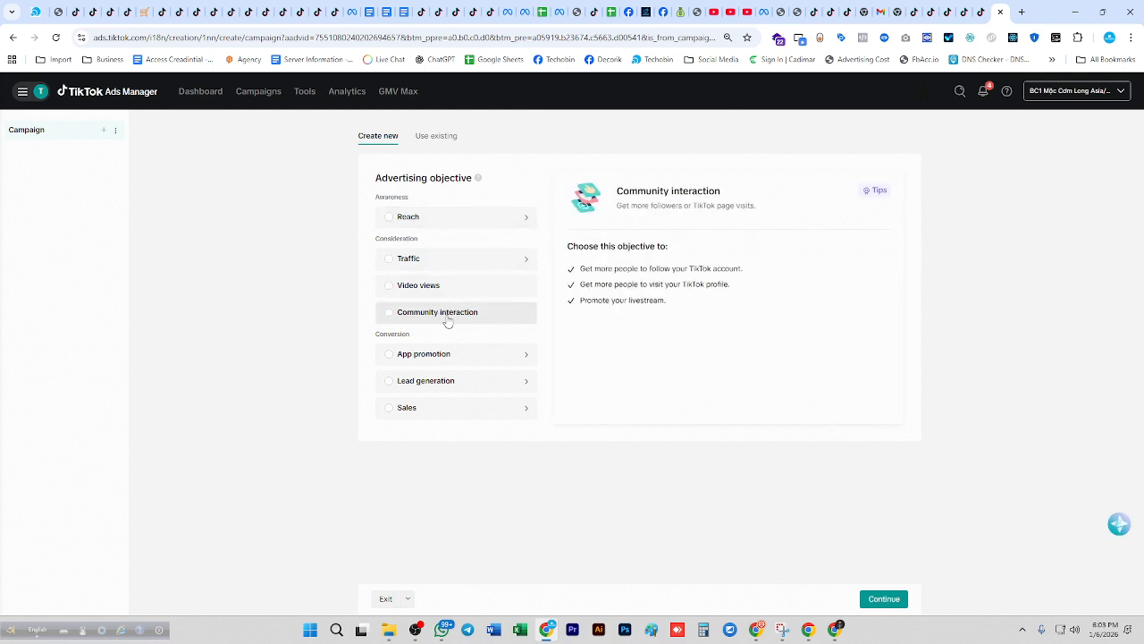
mouse_move(447, 358)
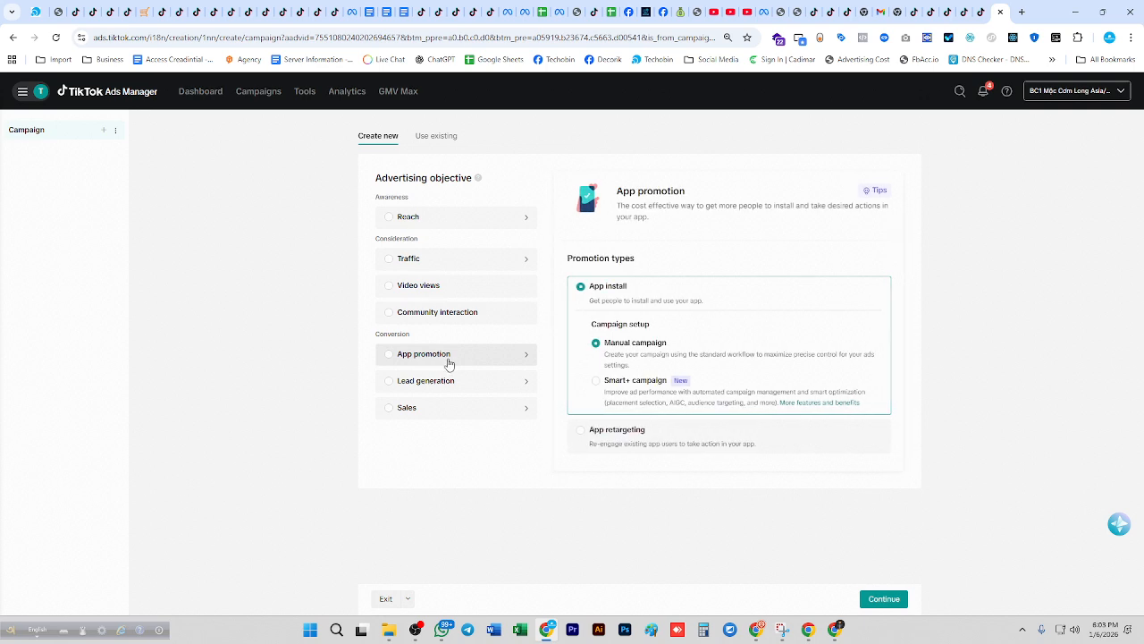
mouse_move(446, 383)
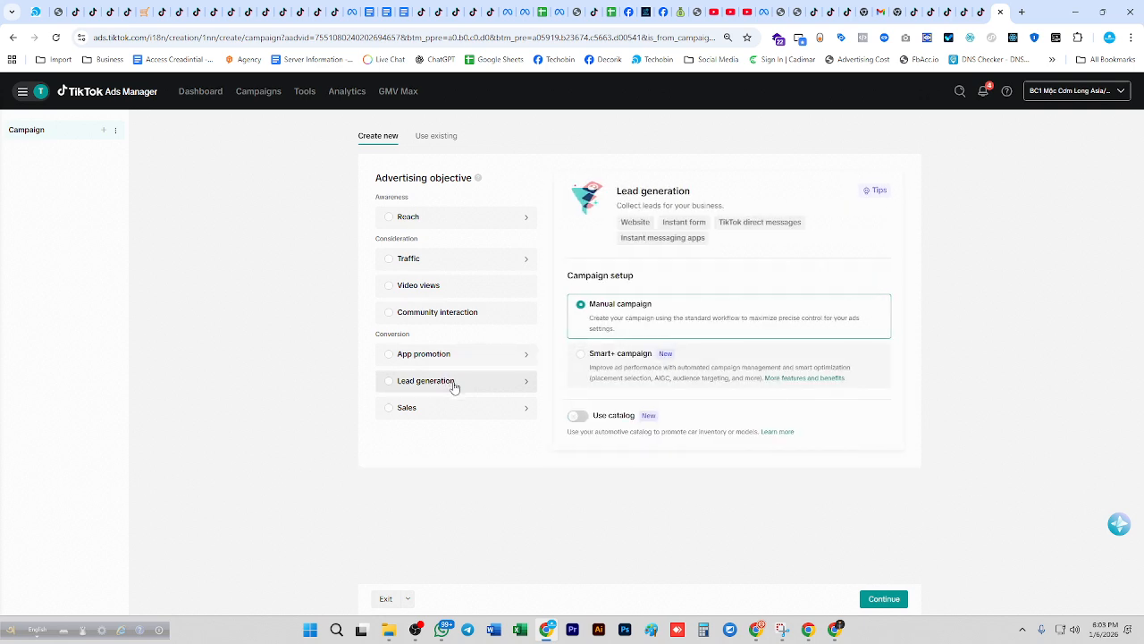
left_click(453, 411)
scroll(454, 219, "down", 2)
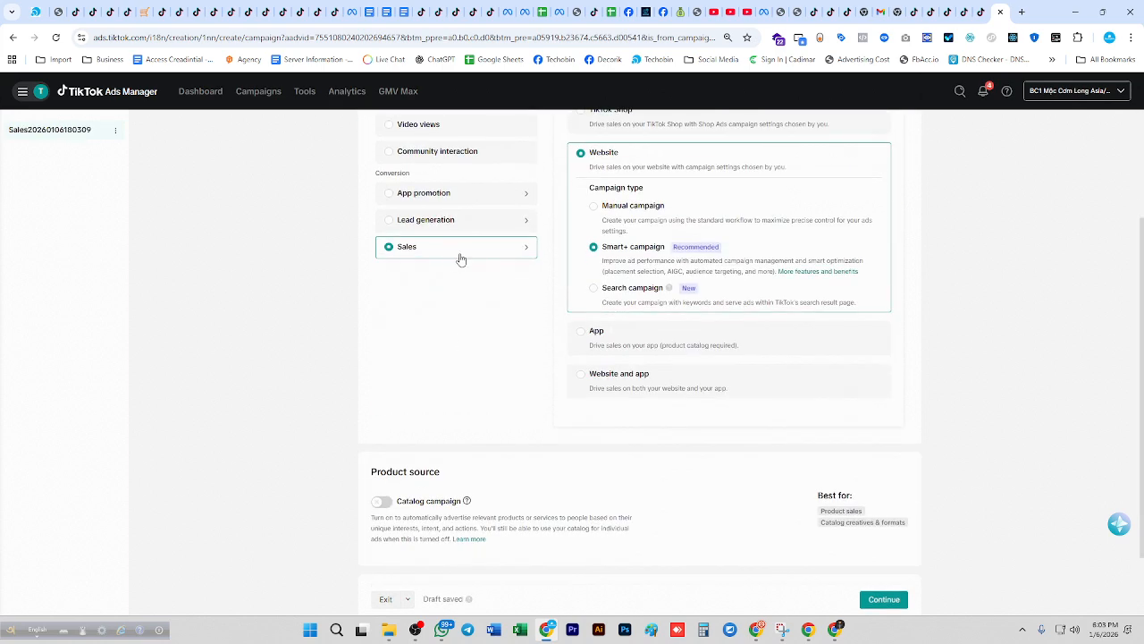
scroll(493, 313, "up", 1)
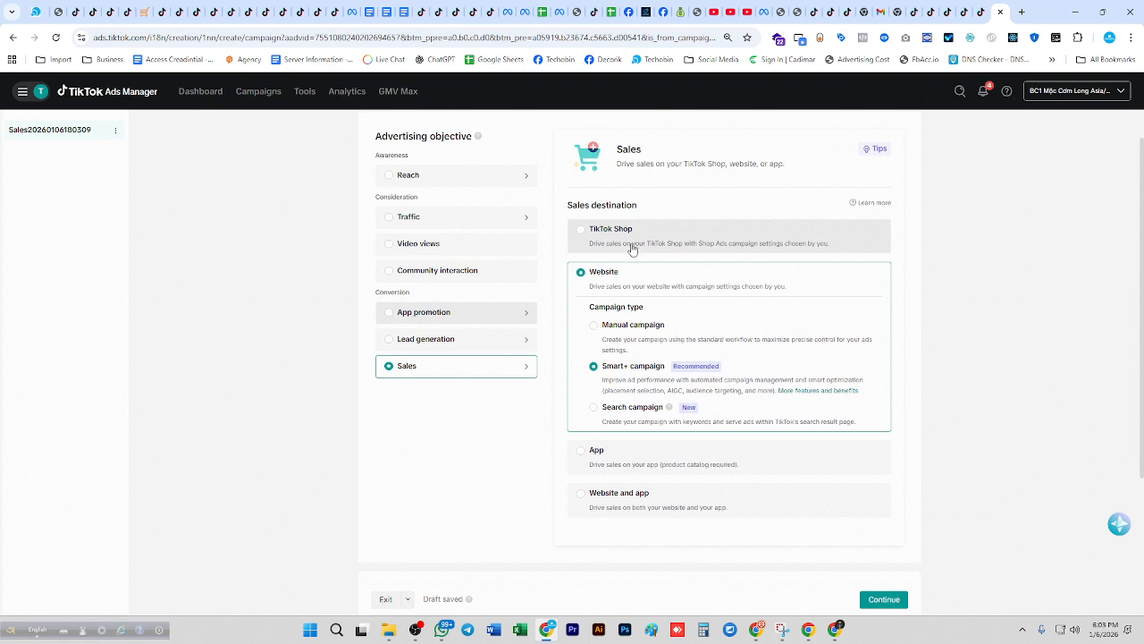
left_click(637, 333)
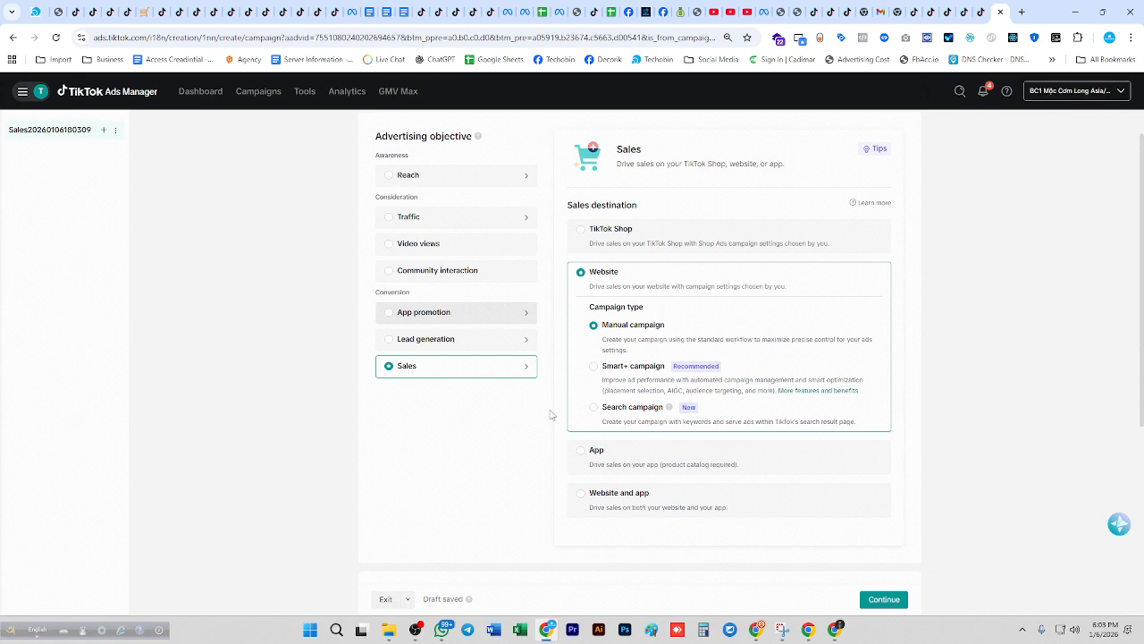
- Name the campaign "test Campaign" and continue to the ad group settings
scroll(536, 429, "down", 1)
scroll(464, 358, "up", 2)
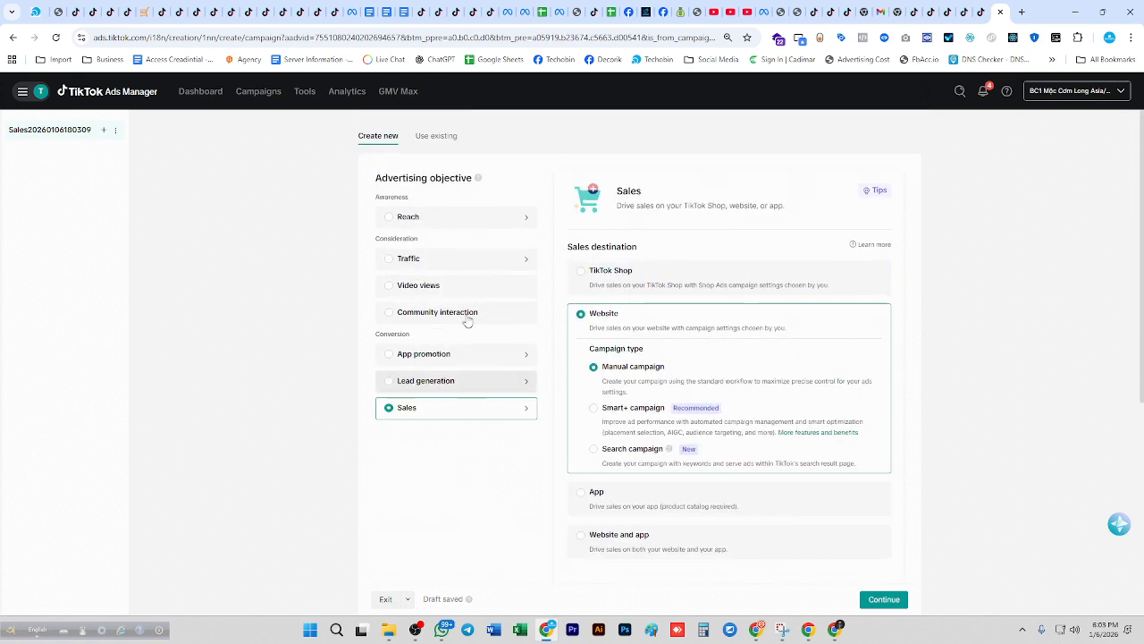
scroll(533, 321, "down", 4)
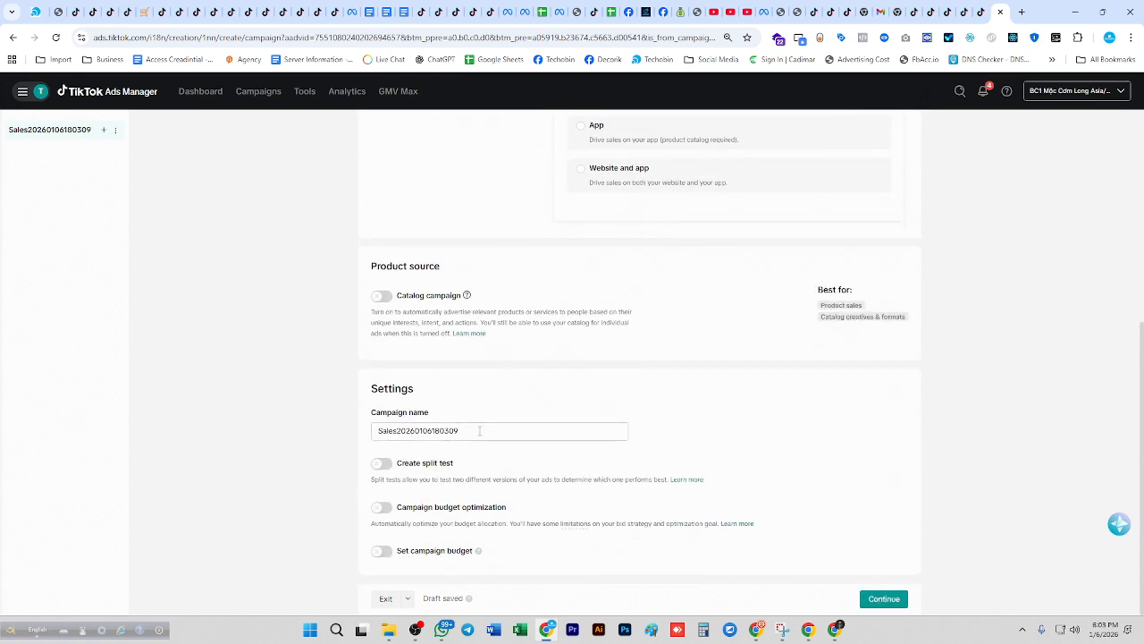
double_click(479, 431)
type("test")
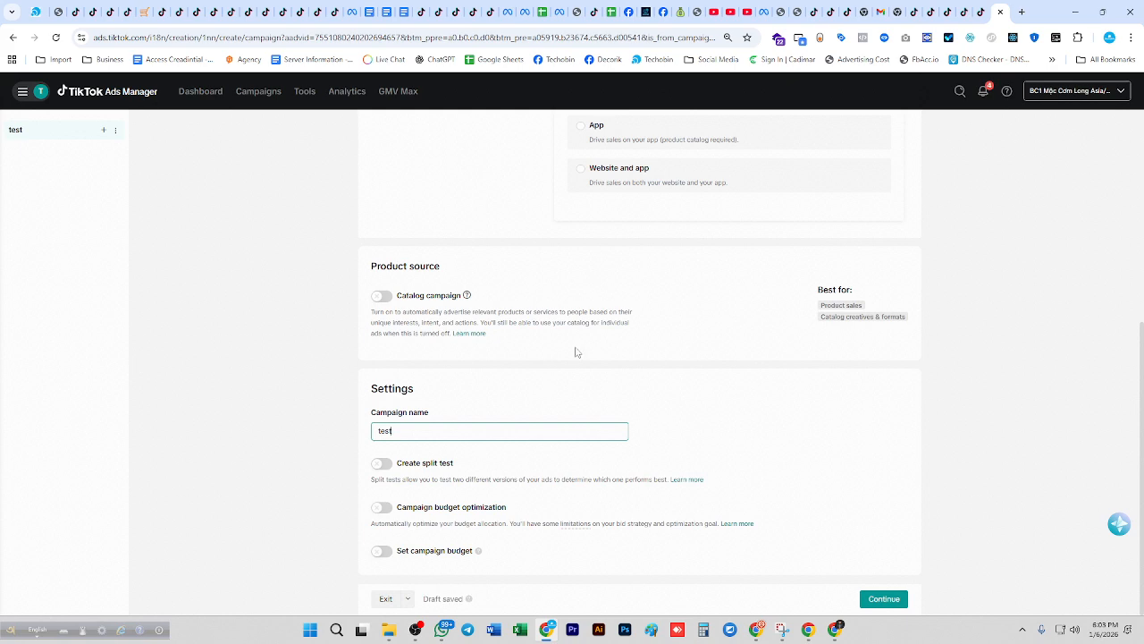
scroll(578, 349, "up", 4)
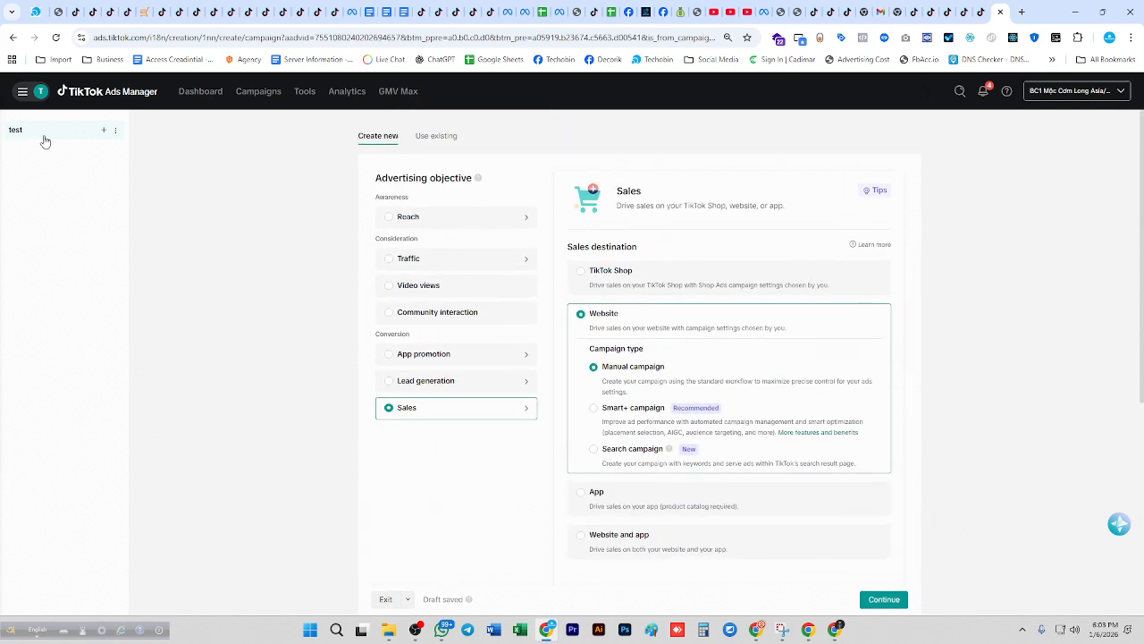
scroll(689, 447, "down", 4)
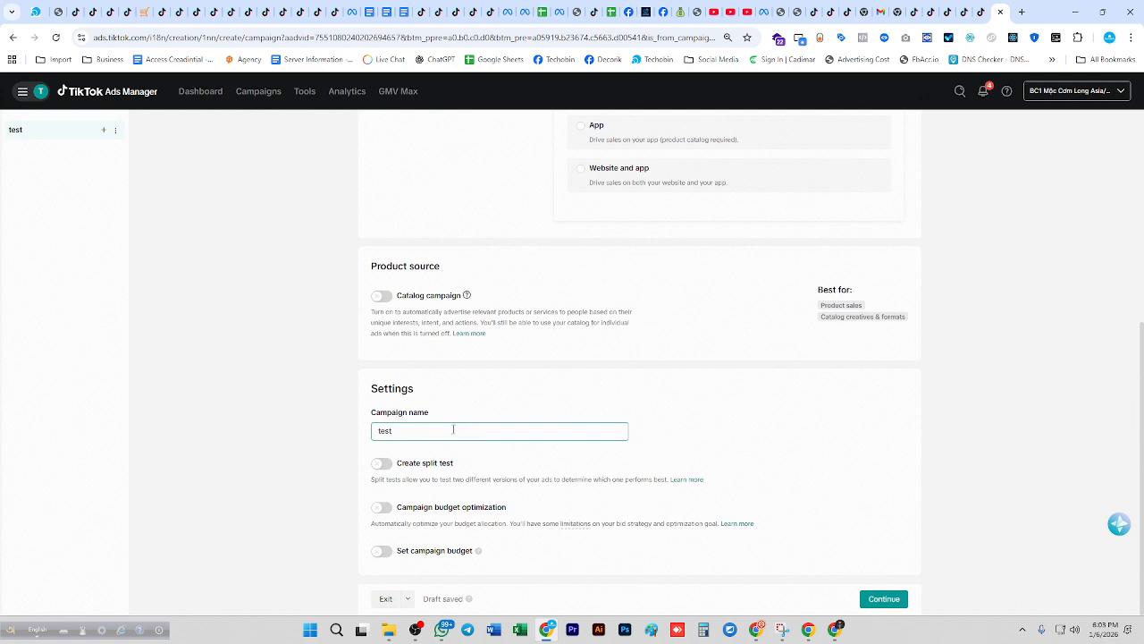
type("Campaing")
key("BackSpace")
key("BackSpace")
type("gn")
left_click(876, 599)
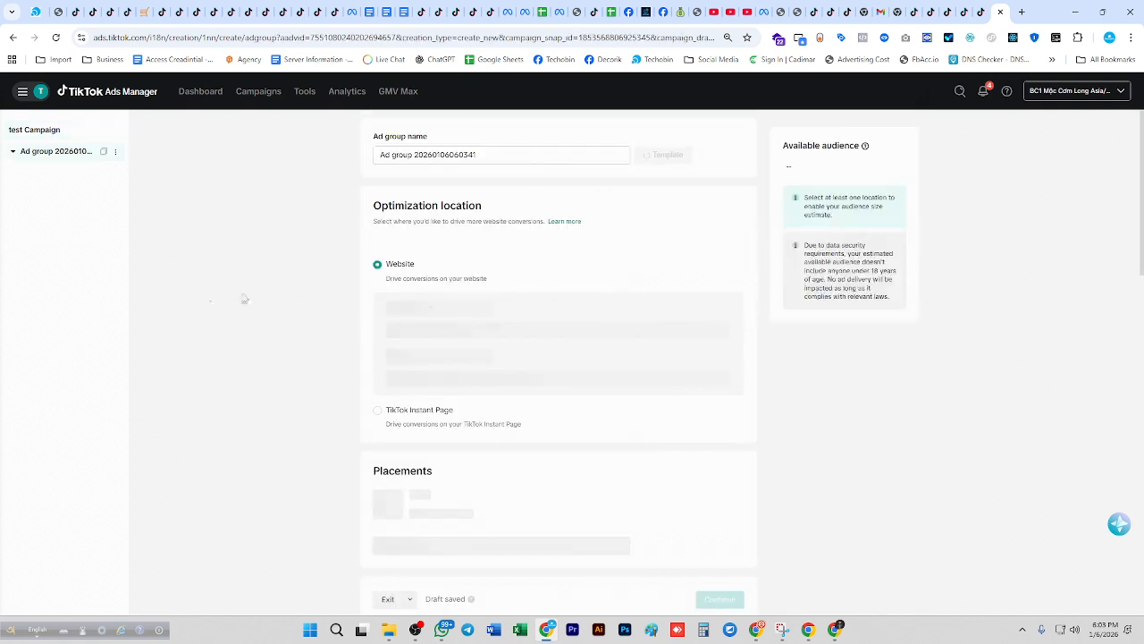
- Rename the ad group as "Test Target Level"
left_click_drag(506, 155, 340, 154)
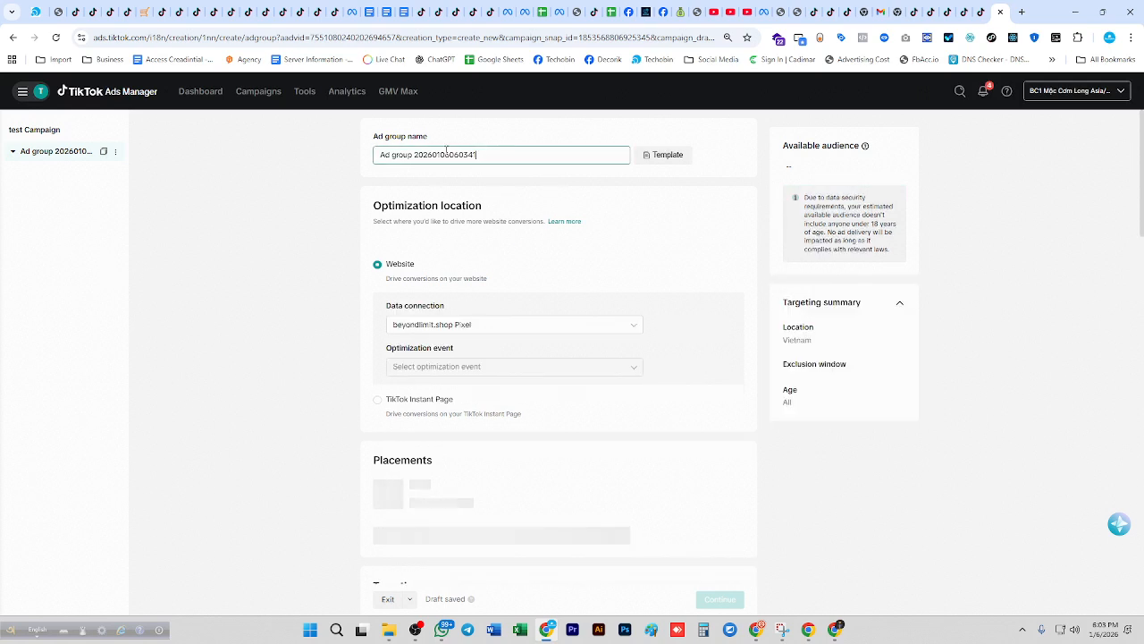
key("BackSpace")
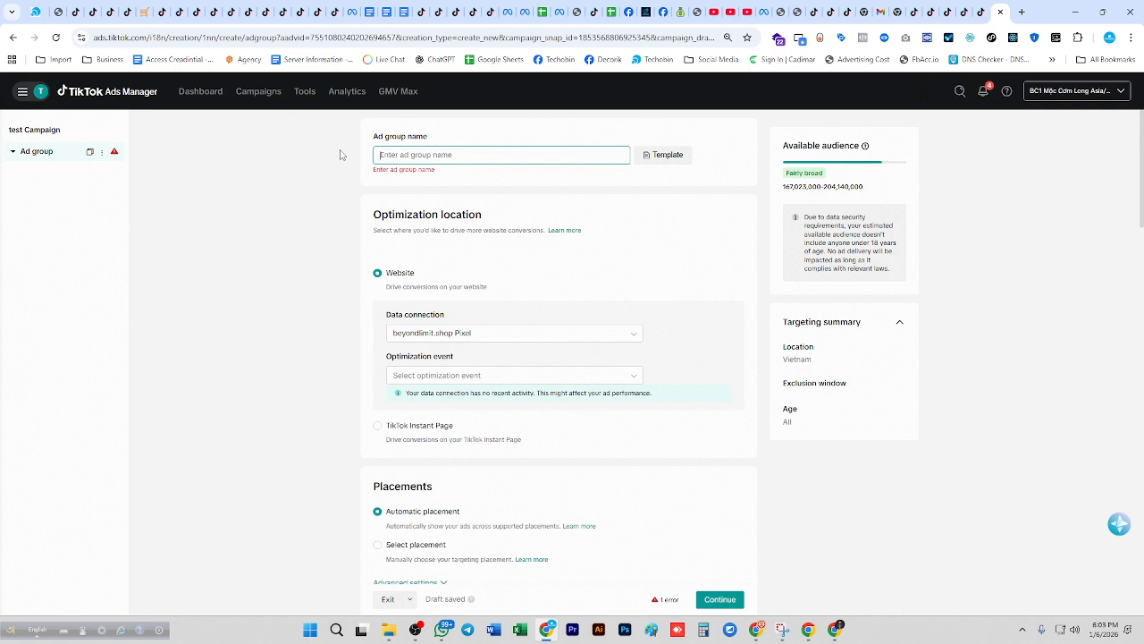
type("Target Level")
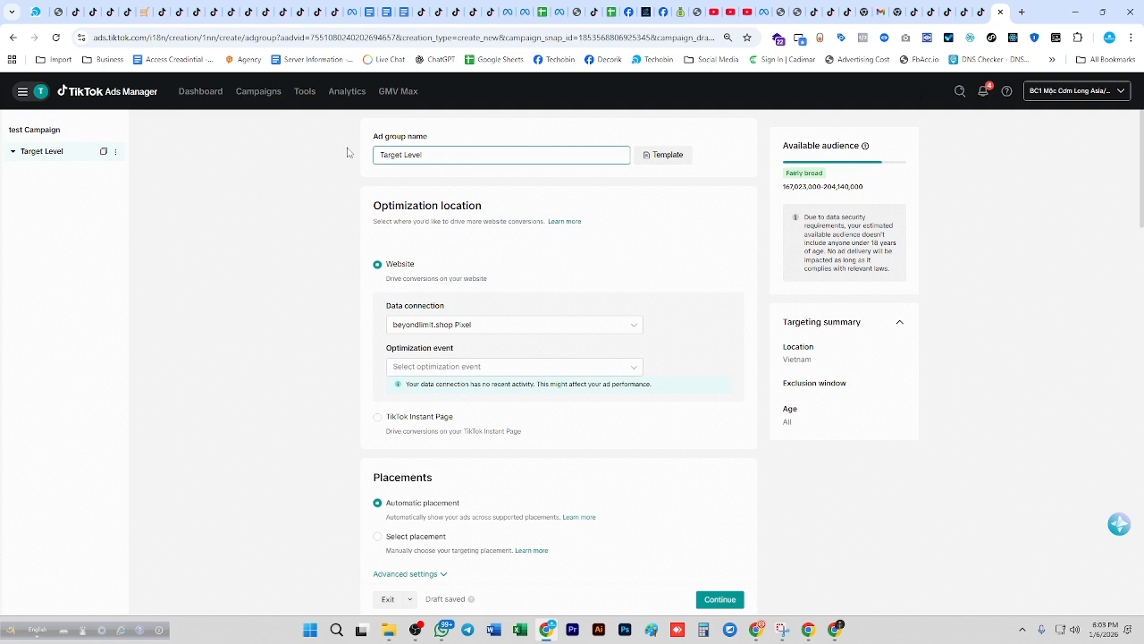
type("Test")
left_click(581, 200)
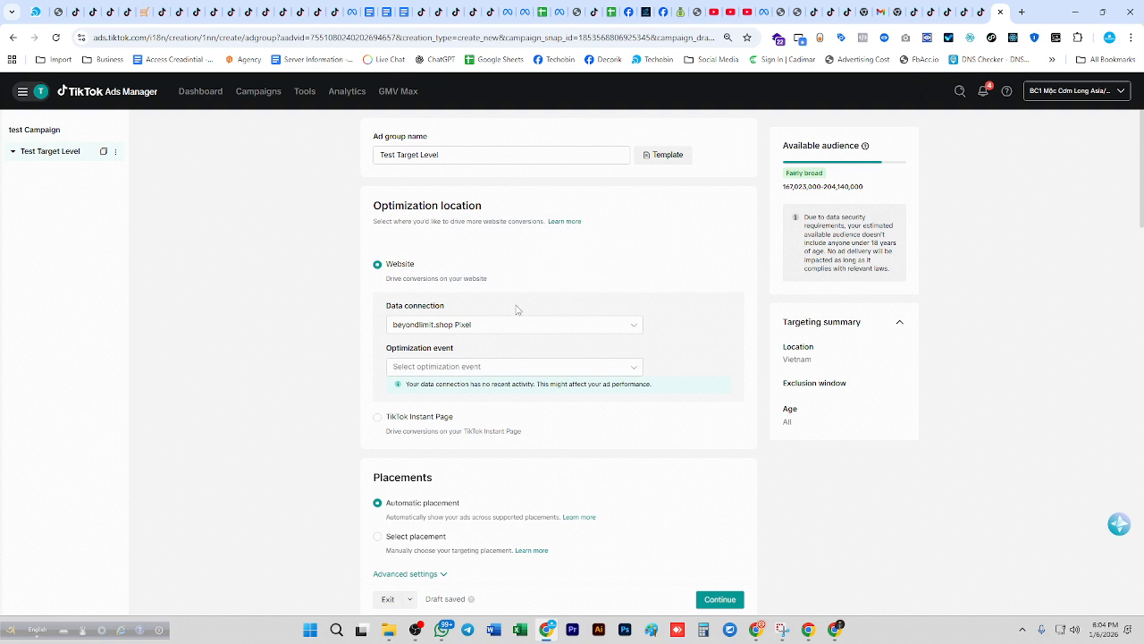
- Review the available data connections and choose Beyondlimit 2 Pixel for the website optimization location
left_click(503, 329)
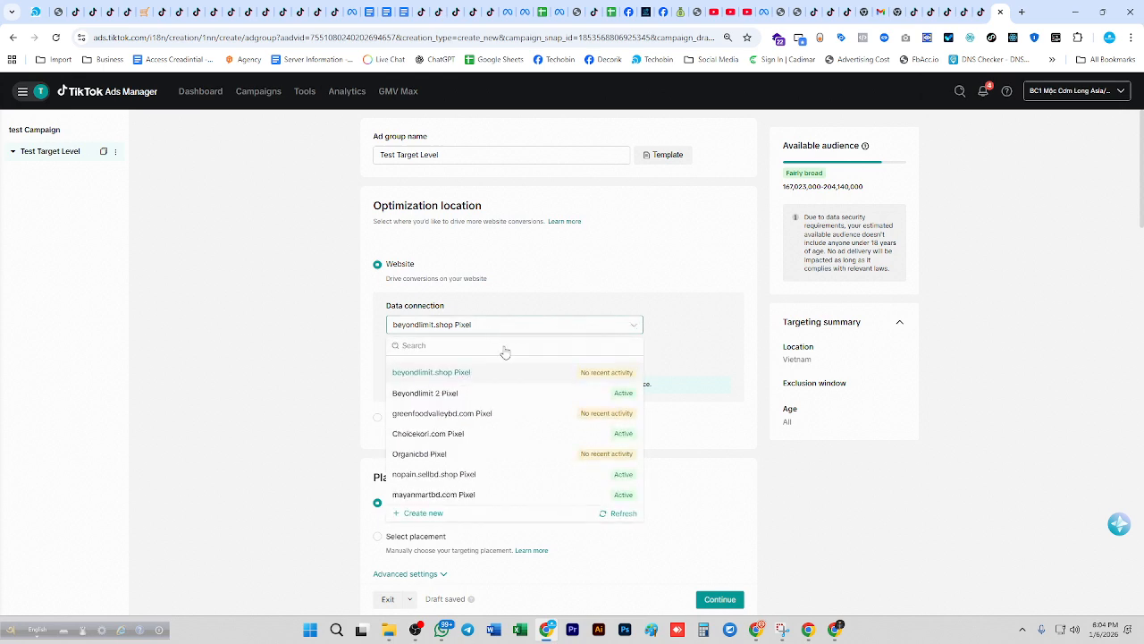
left_click(528, 308)
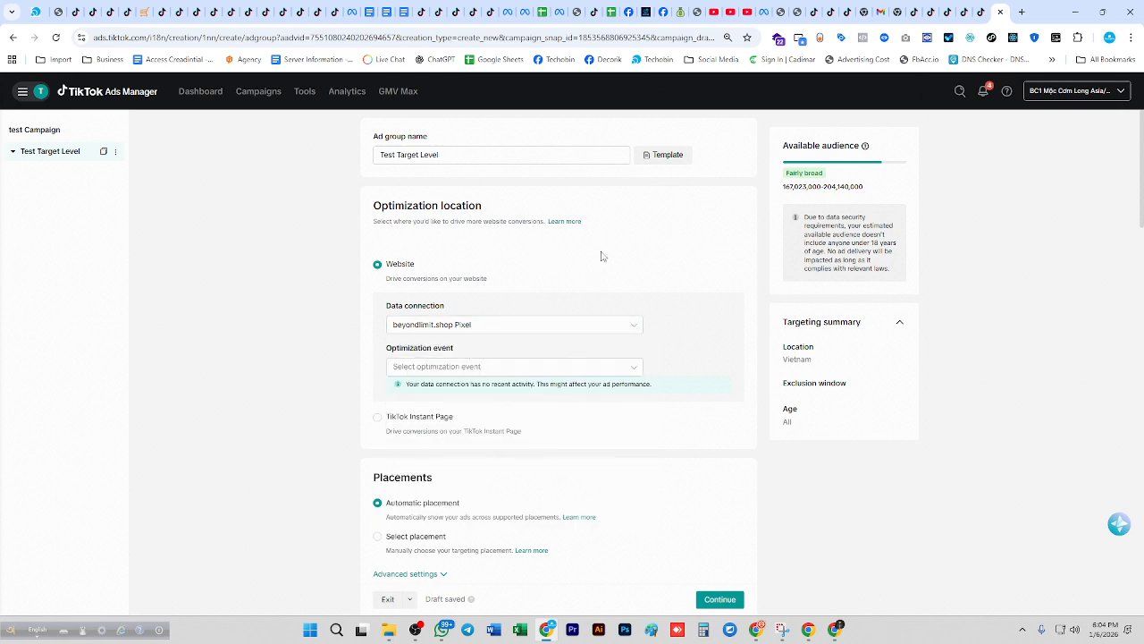
scroll(578, 256, "down", 3)
scroll(549, 301, "up", 3)
left_click(511, 331)
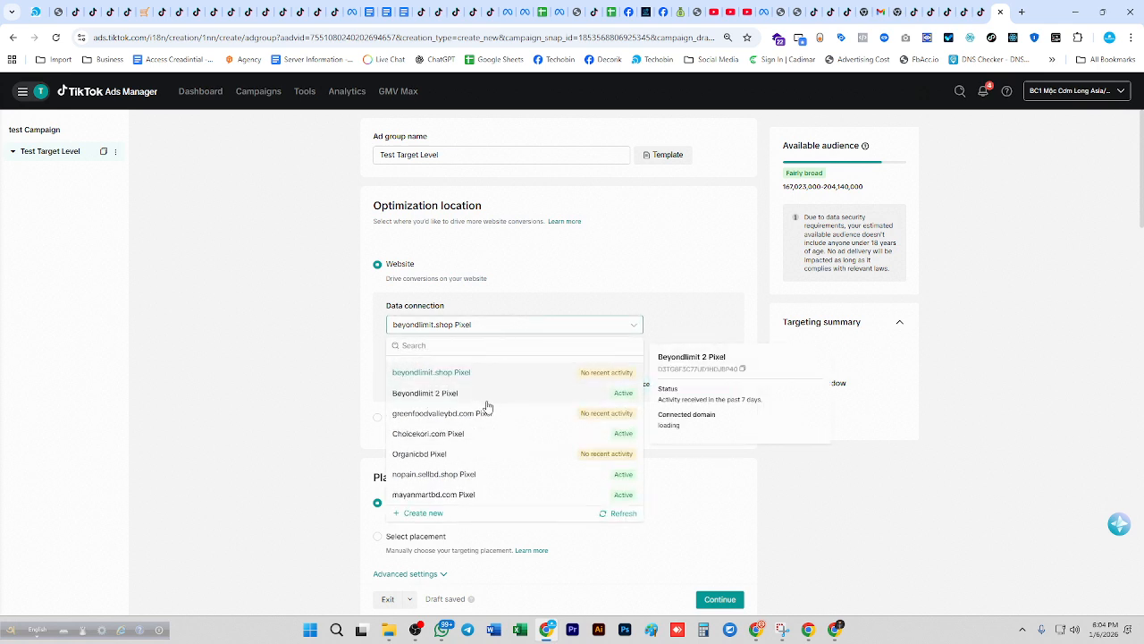
left_click(444, 396)
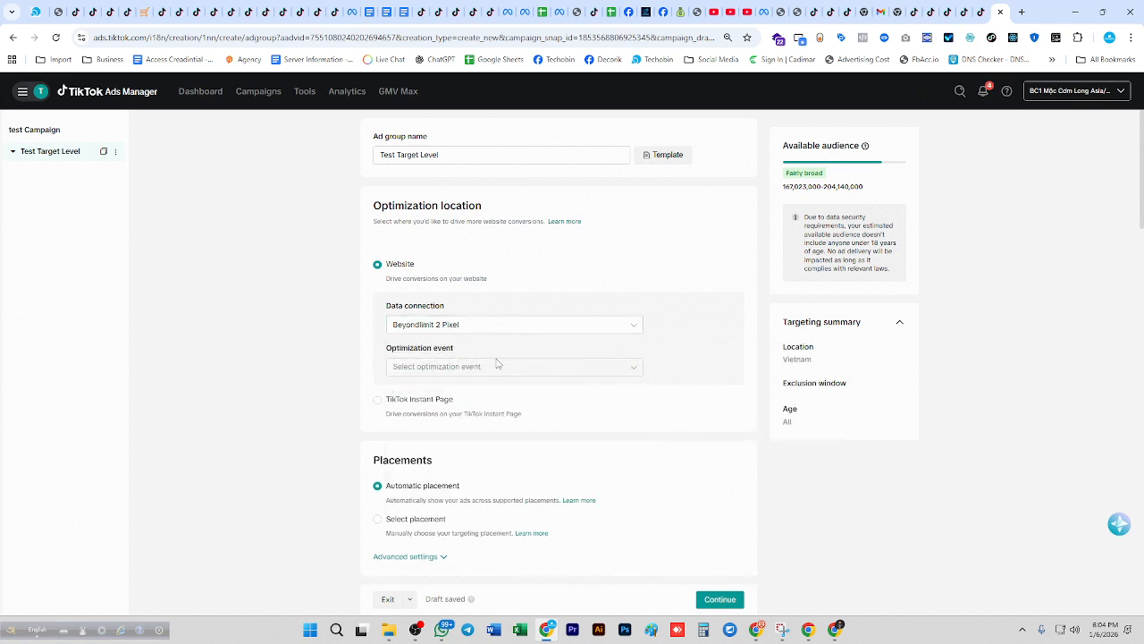
- Set the ad group's optimization event to Purchase
left_click(540, 369)
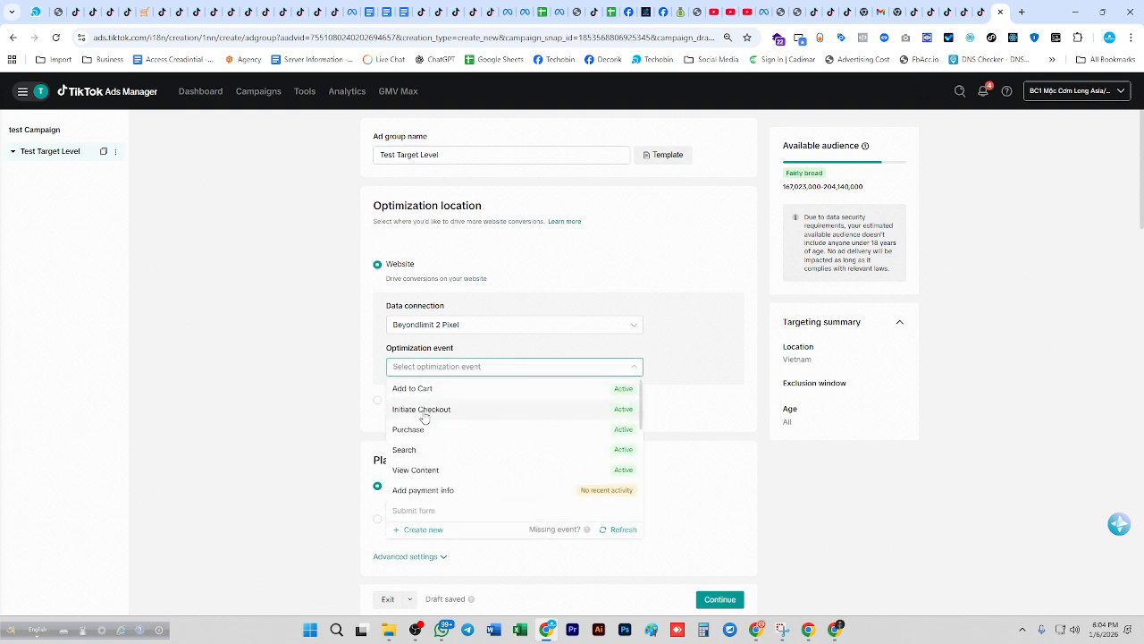
left_click_drag(409, 350, 464, 353)
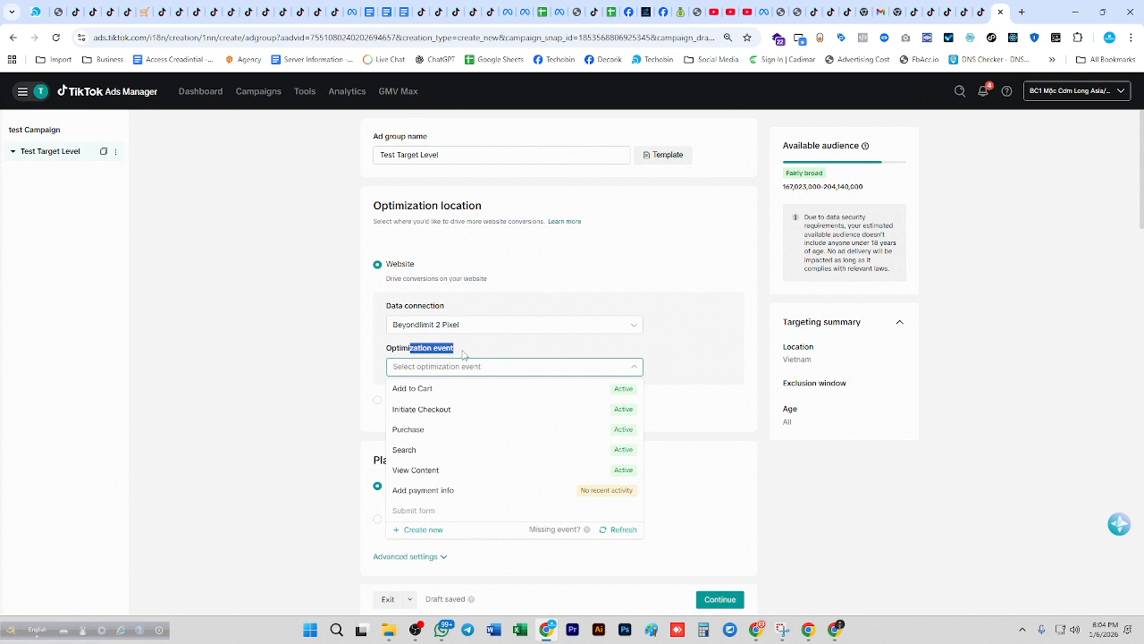
left_click(454, 371)
left_click(454, 371)
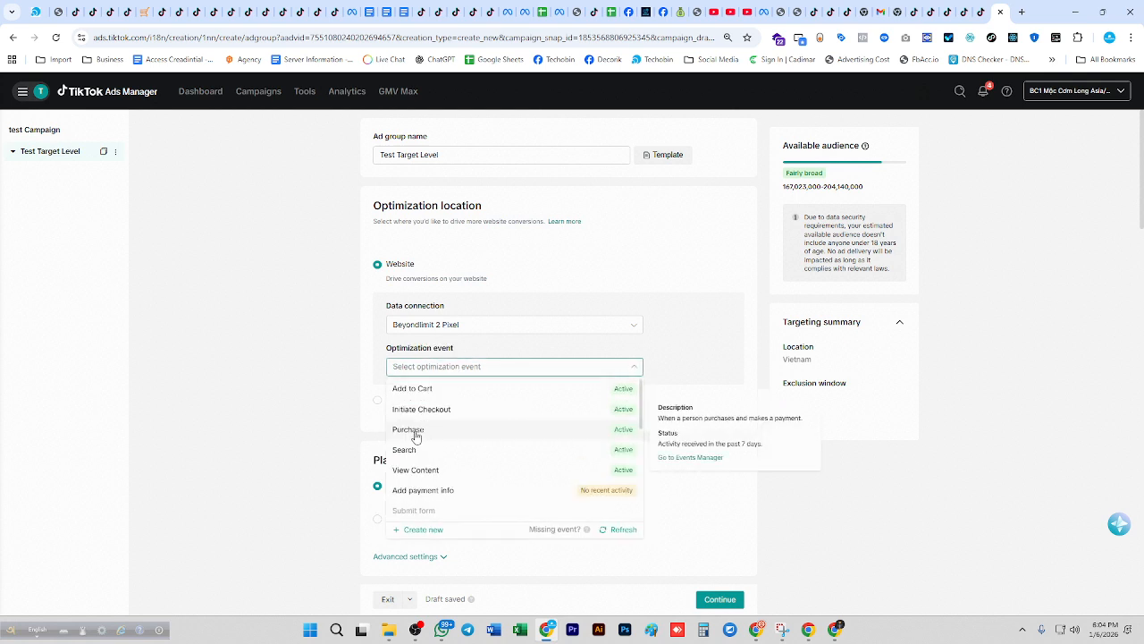
left_click(418, 433)
- Switch to manually selected placements with only TikTok kept, excluding Global App Bundle and Pangle, and expand the advanced placement settings
scroll(529, 301, "down", 2)
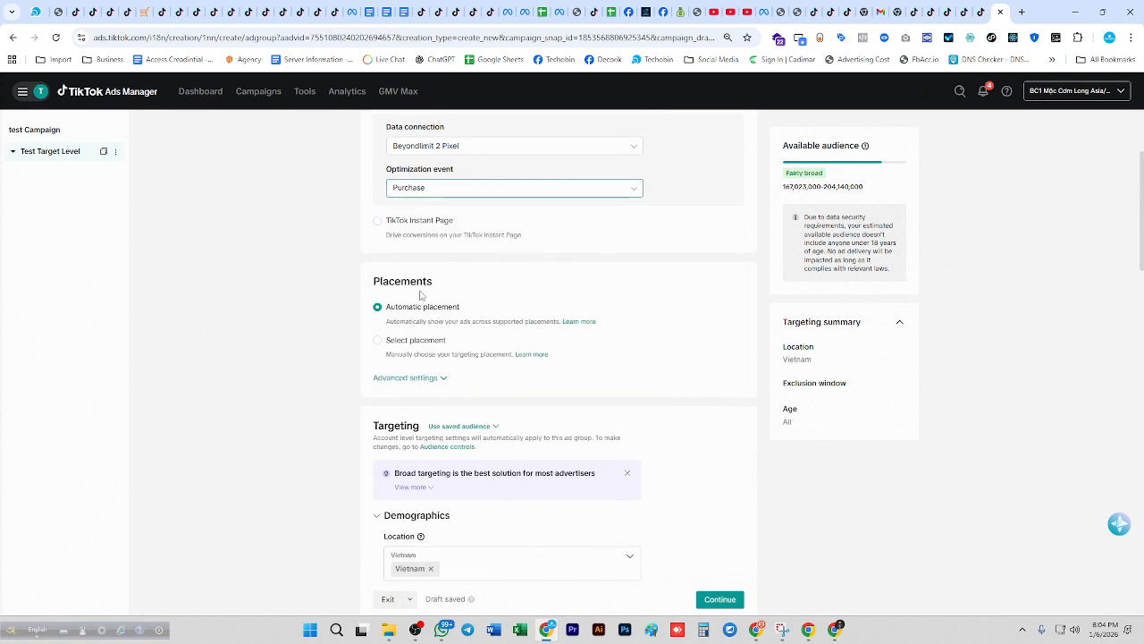
left_click_drag(392, 281, 456, 287)
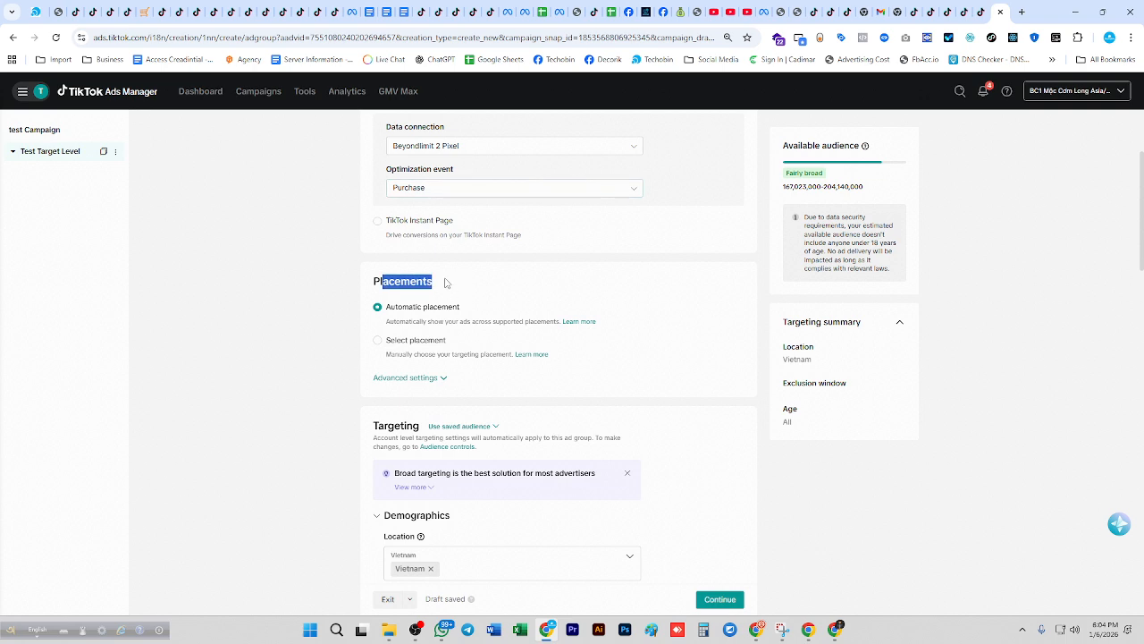
left_click(447, 284)
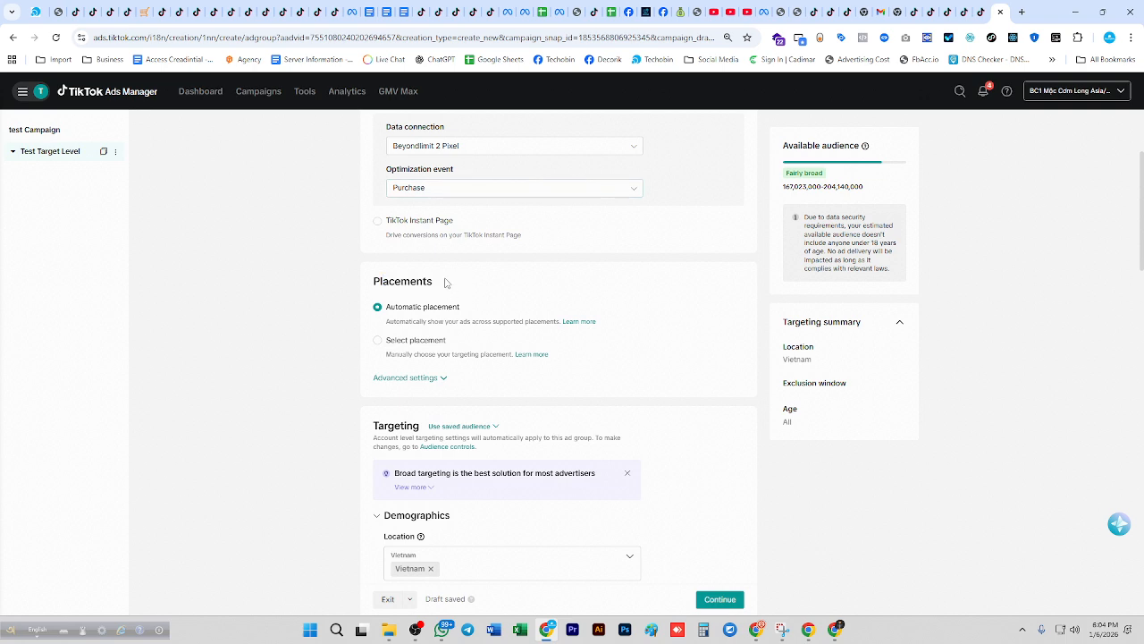
left_click(379, 344)
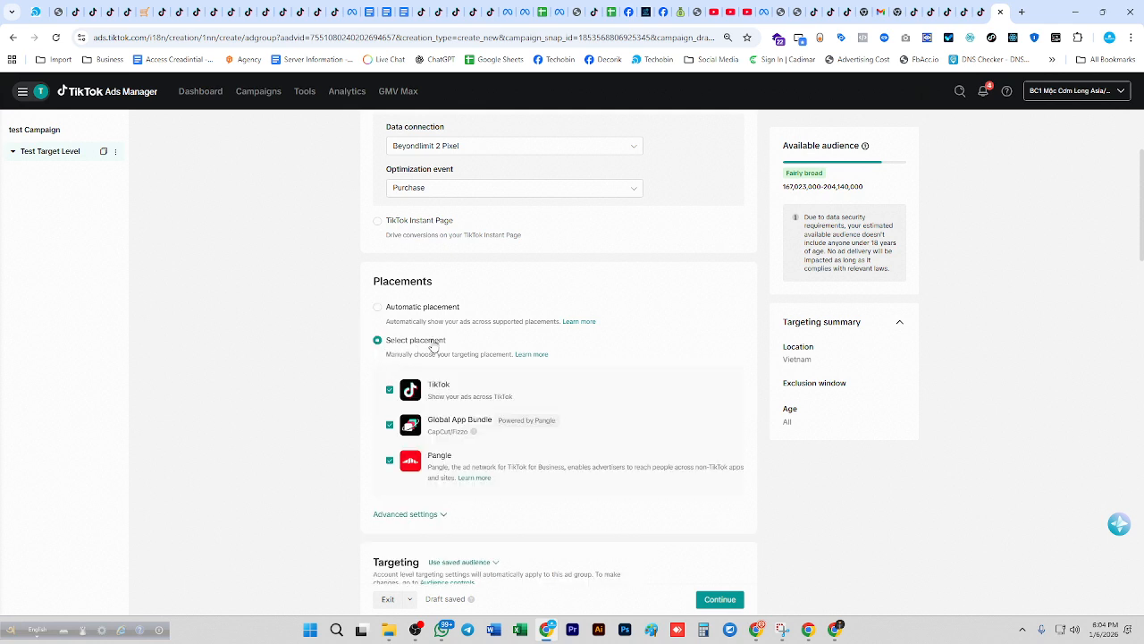
left_click(390, 425)
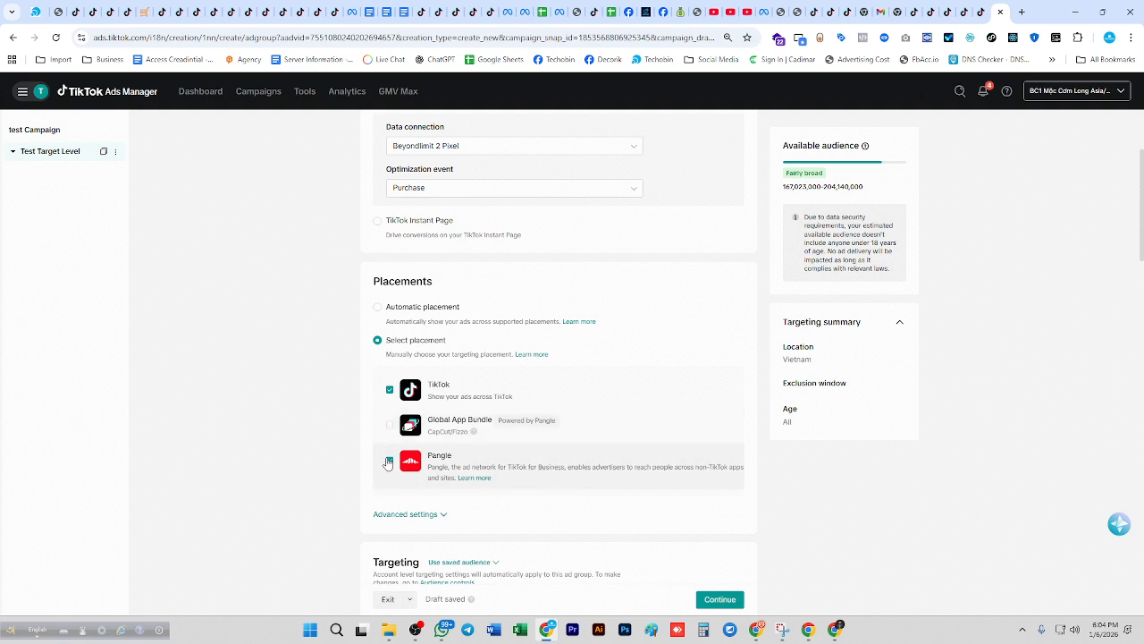
left_click(389, 460)
scroll(572, 380, "down", 2)
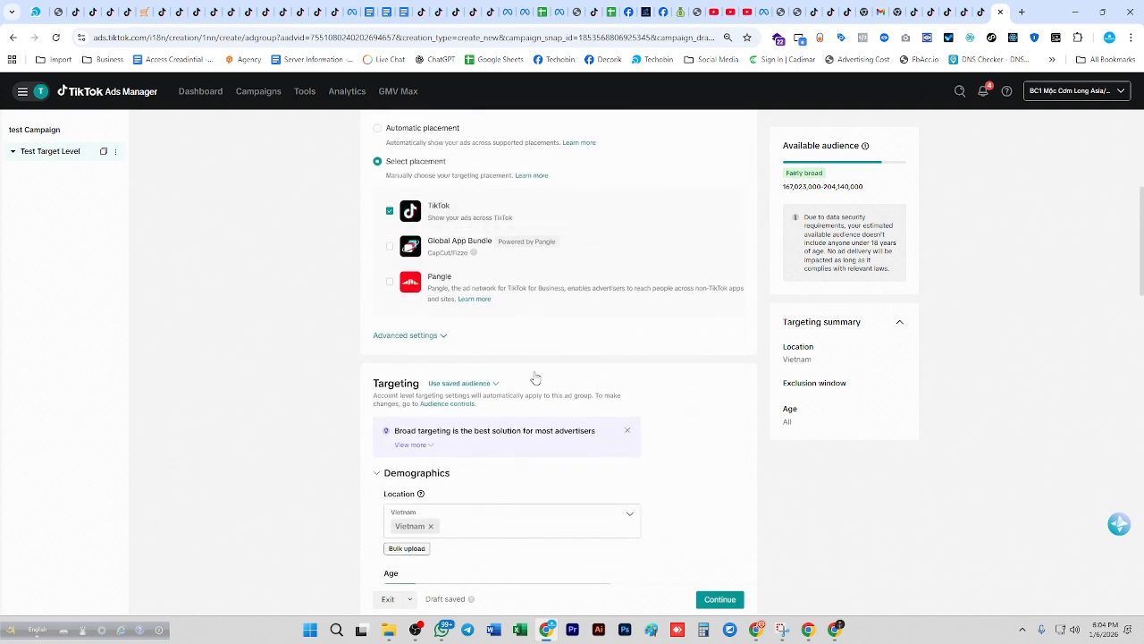
left_click(404, 335)
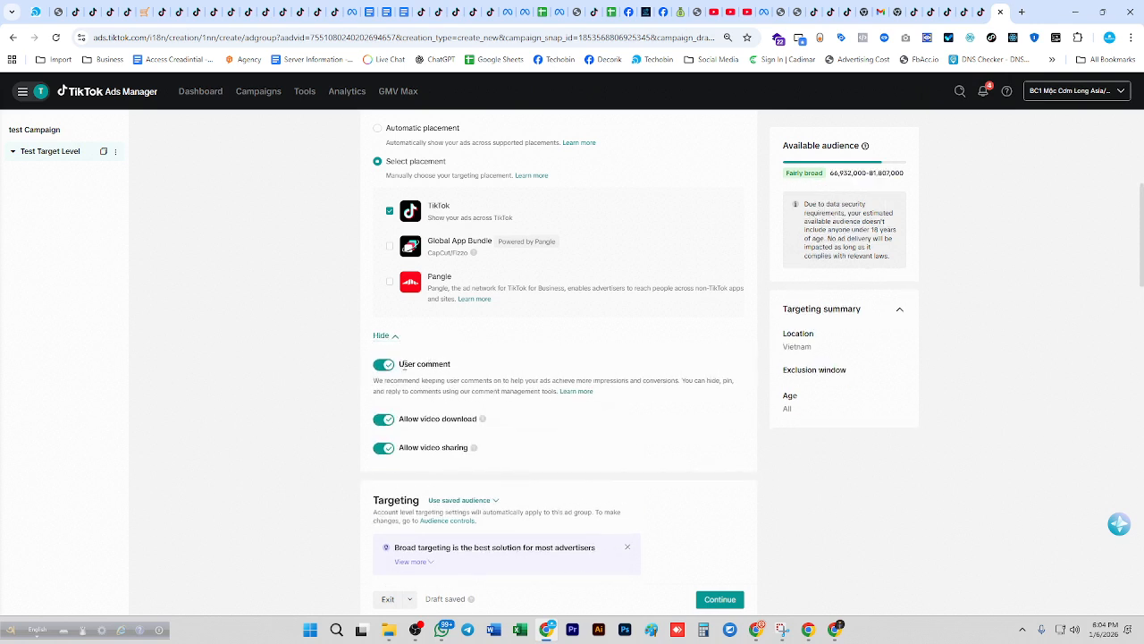
scroll(407, 348, "down", 1)
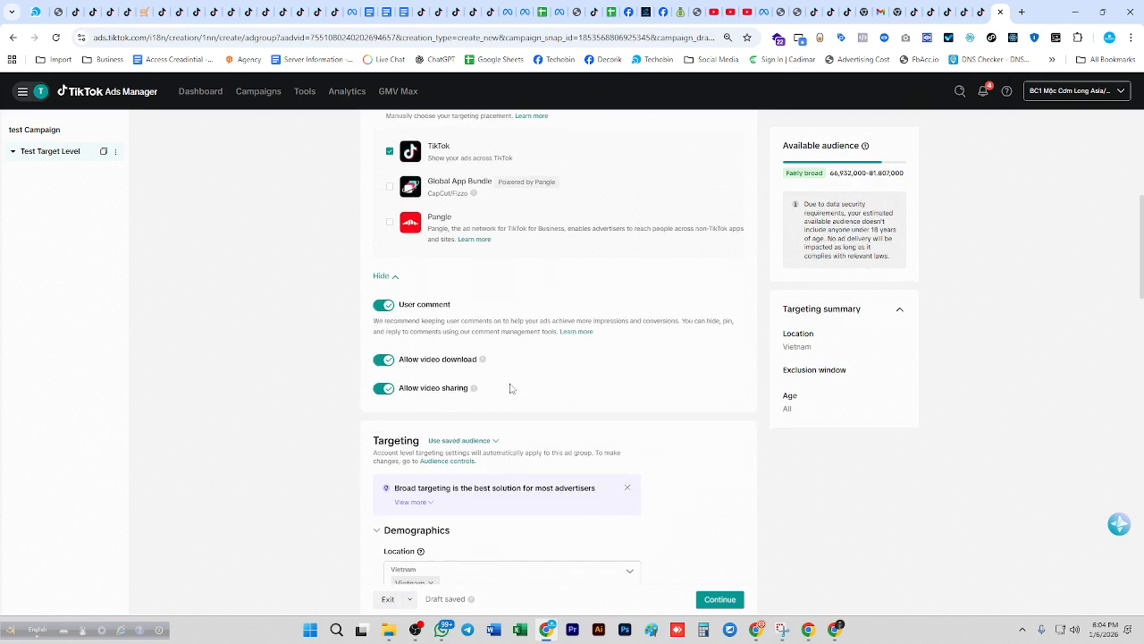
- Replace Vietnam with Bangladesh as the target location in the demographics
scroll(537, 388, "down", 3)
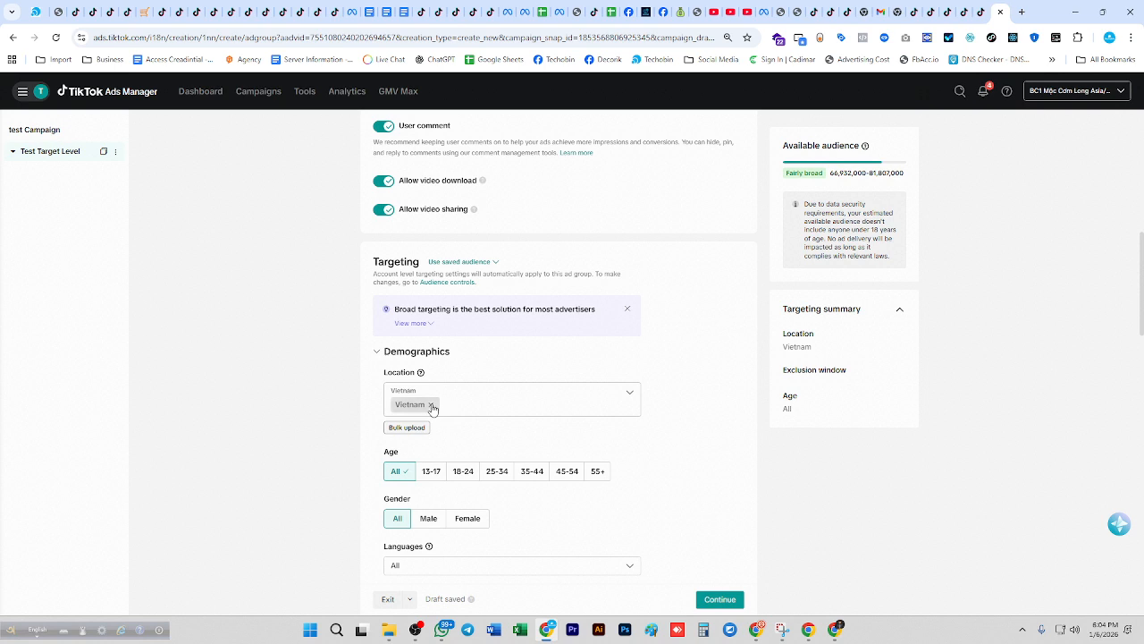
left_click(432, 405)
left_click(500, 400)
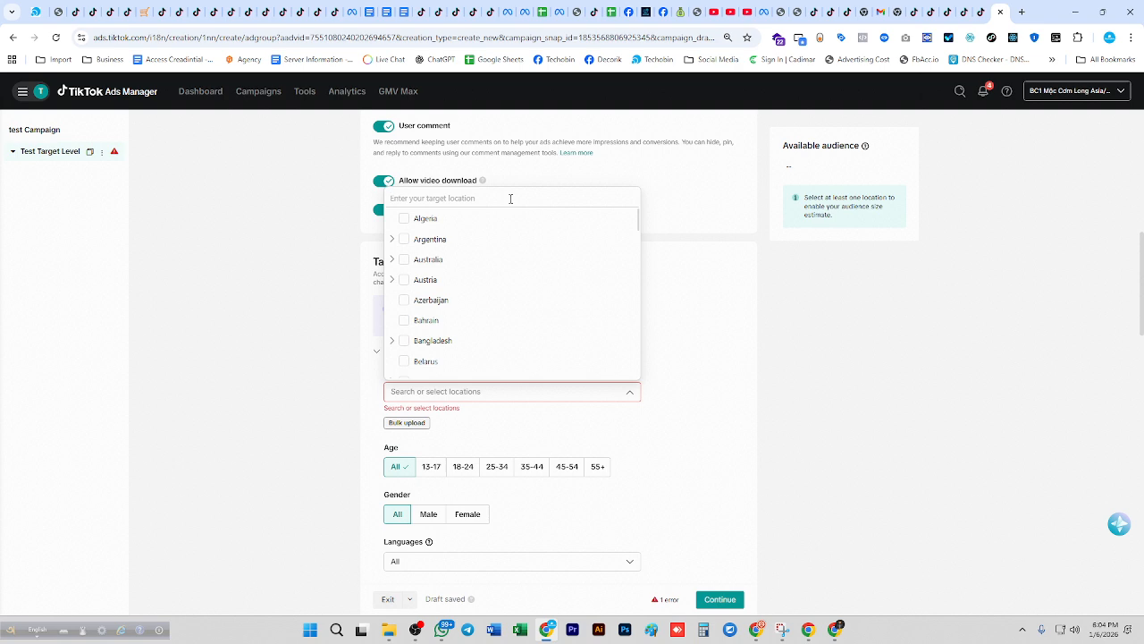
type("bang")
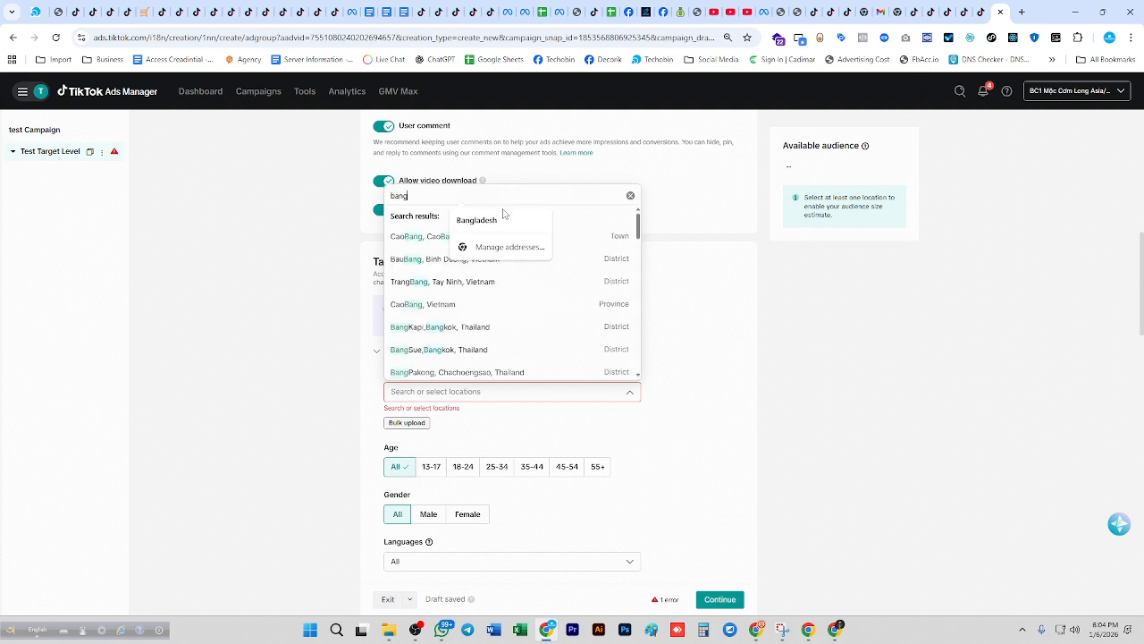
left_click(500, 219)
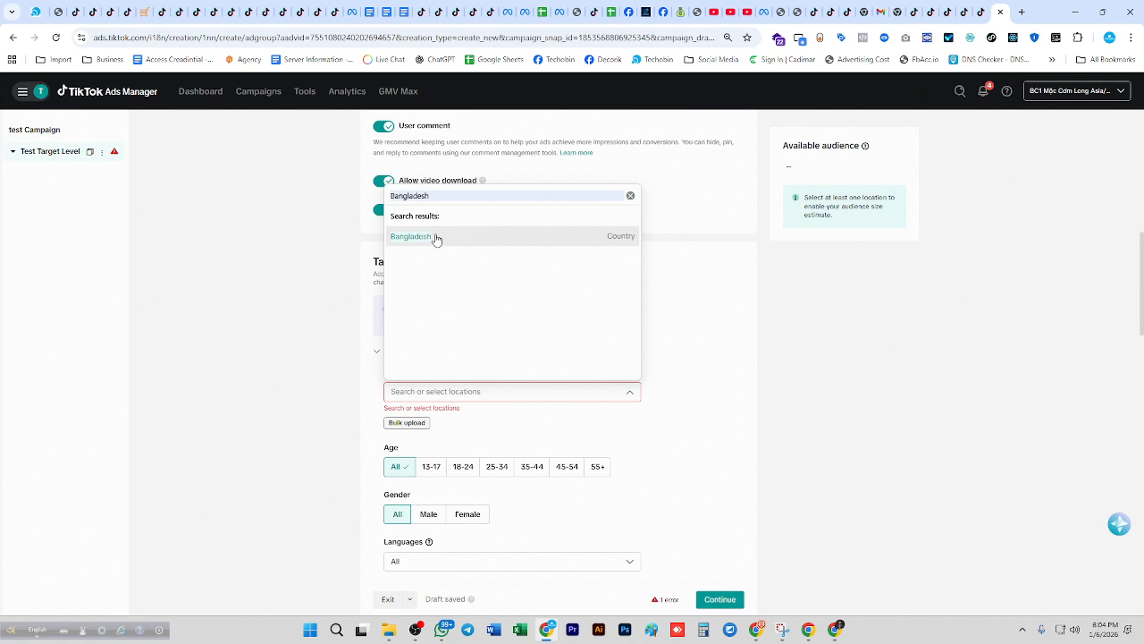
left_click(436, 237)
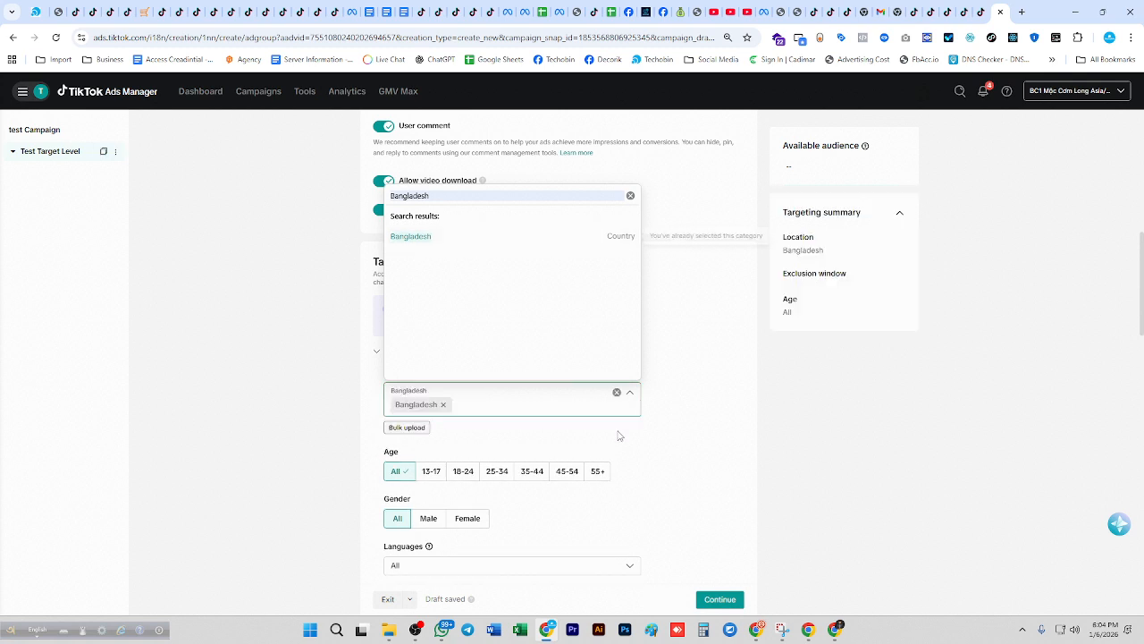
left_click(525, 427)
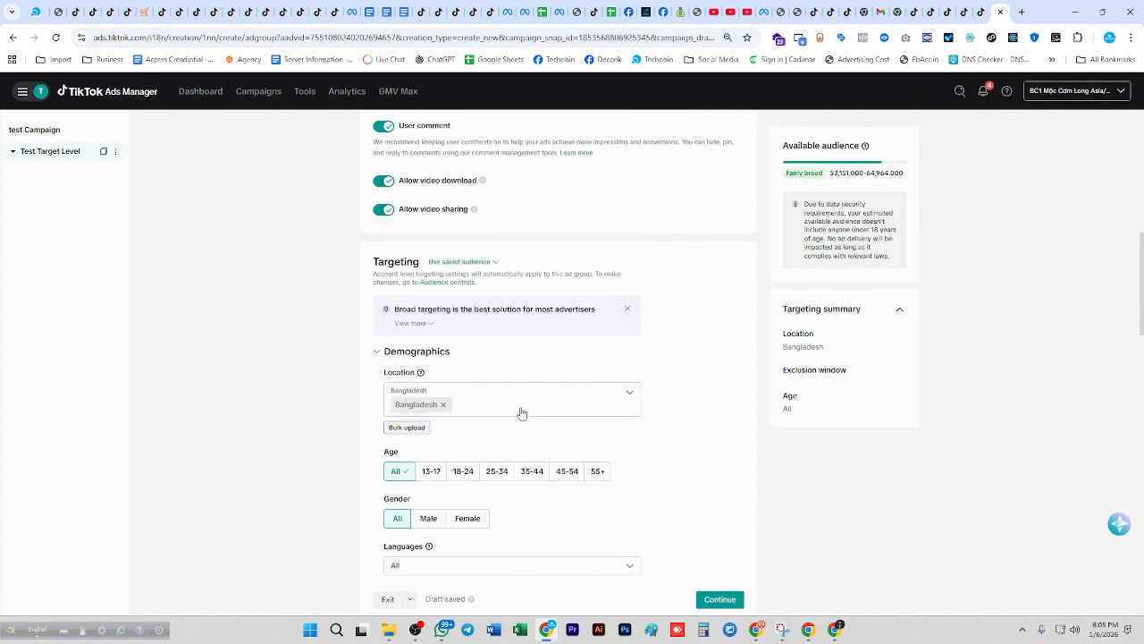
- Look through the divisions listed under Bangladesh in the target location list and close the list without changing the selection
left_click(518, 402)
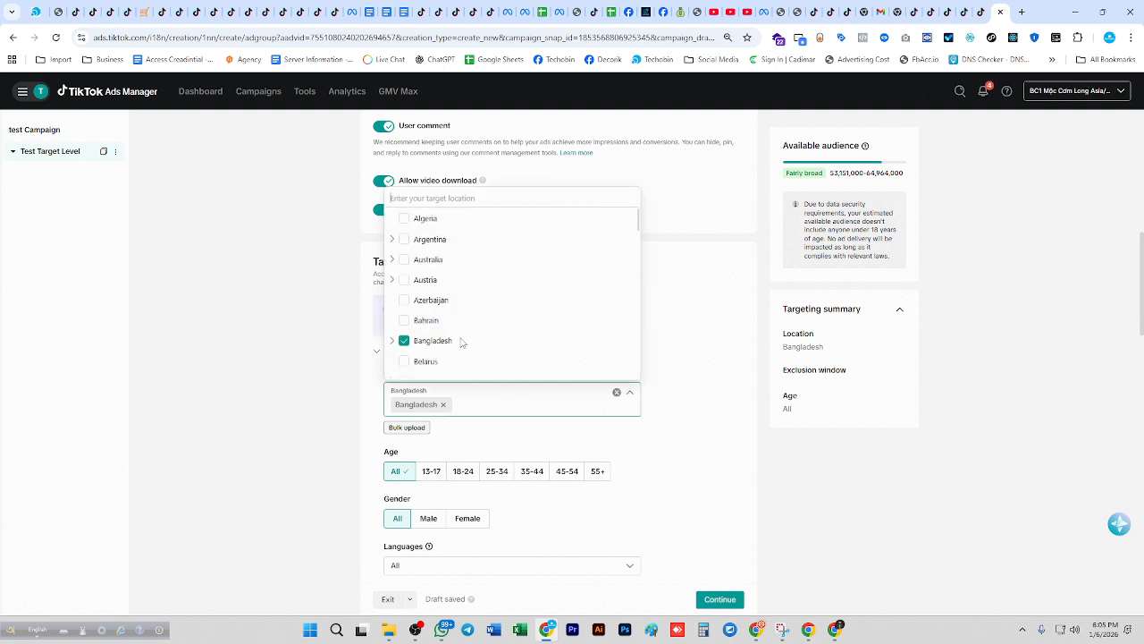
left_click(391, 342)
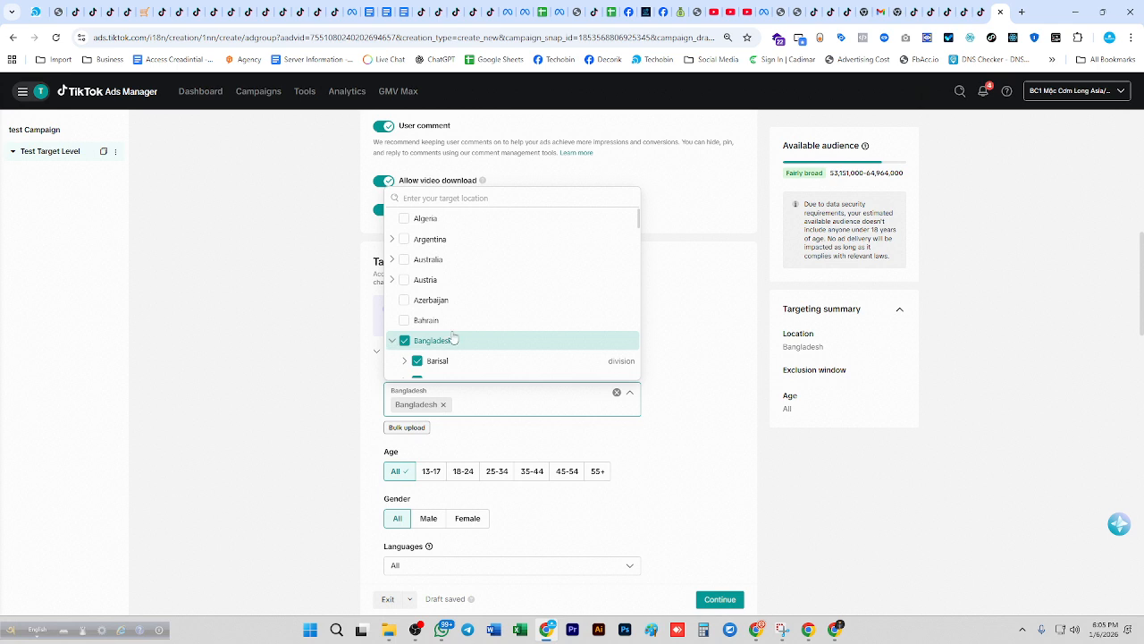
scroll(468, 325, "down", 2)
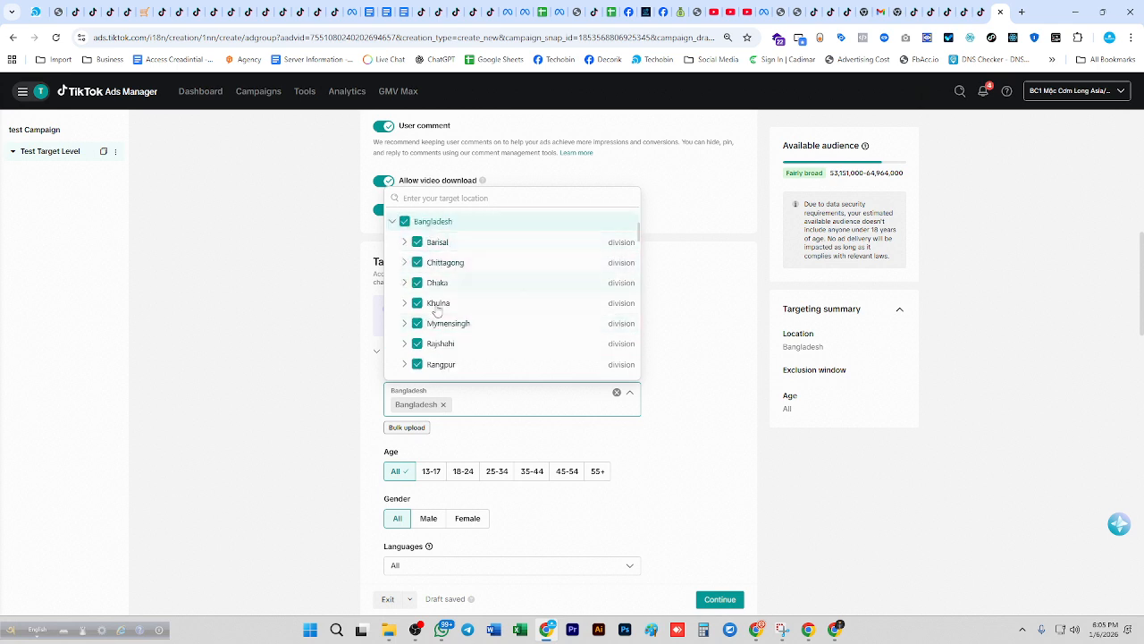
scroll(471, 337, "down", 2)
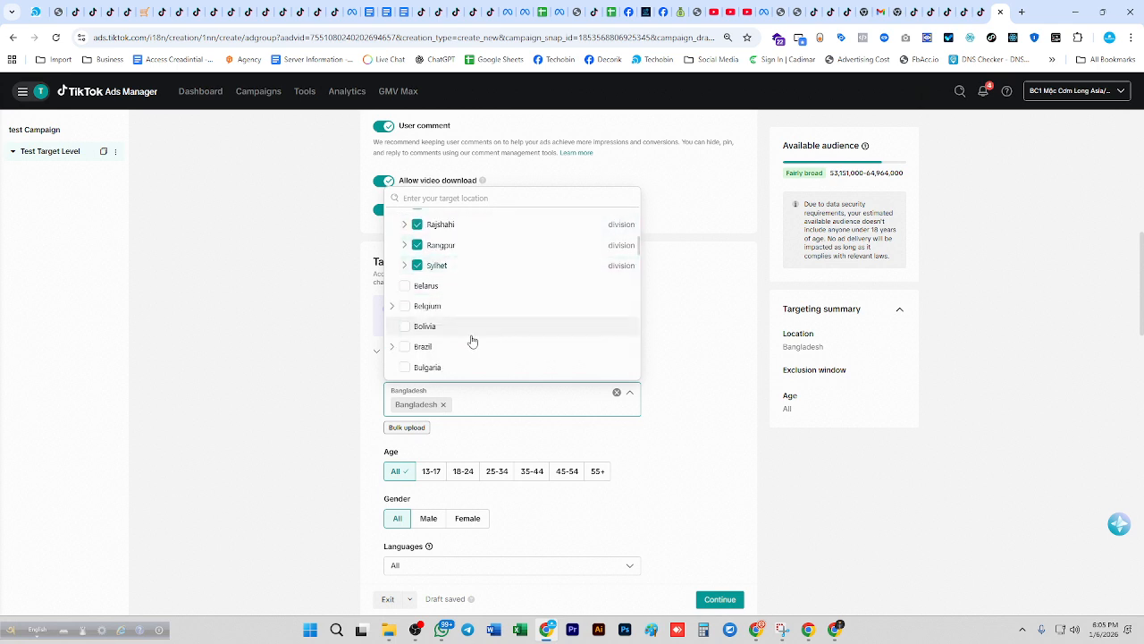
scroll(468, 325, "up", 3)
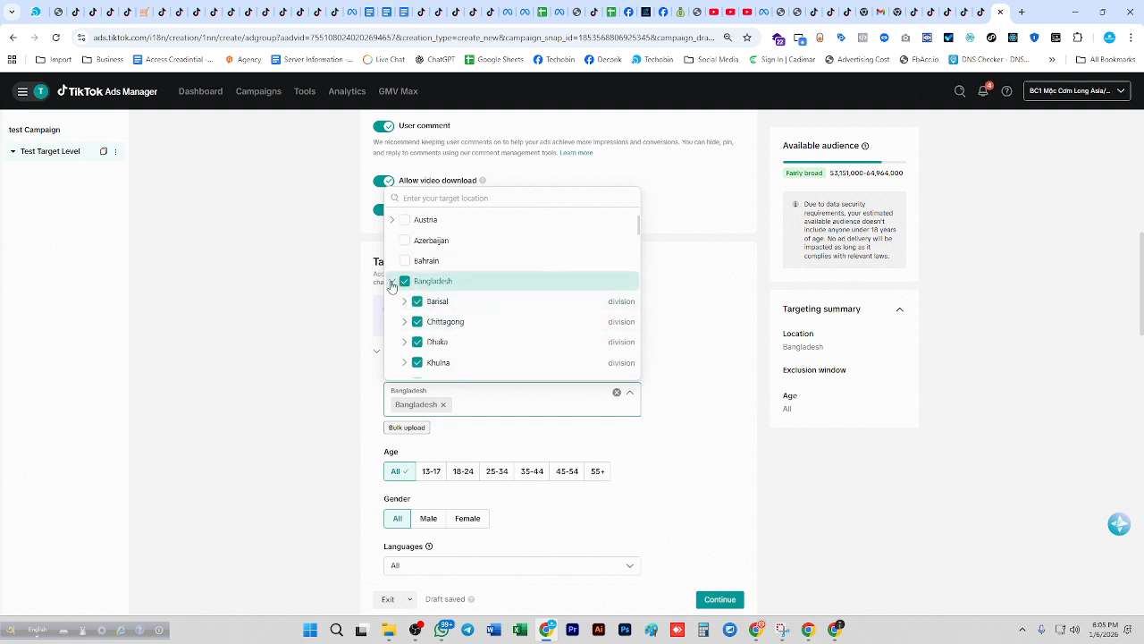
left_click(392, 282)
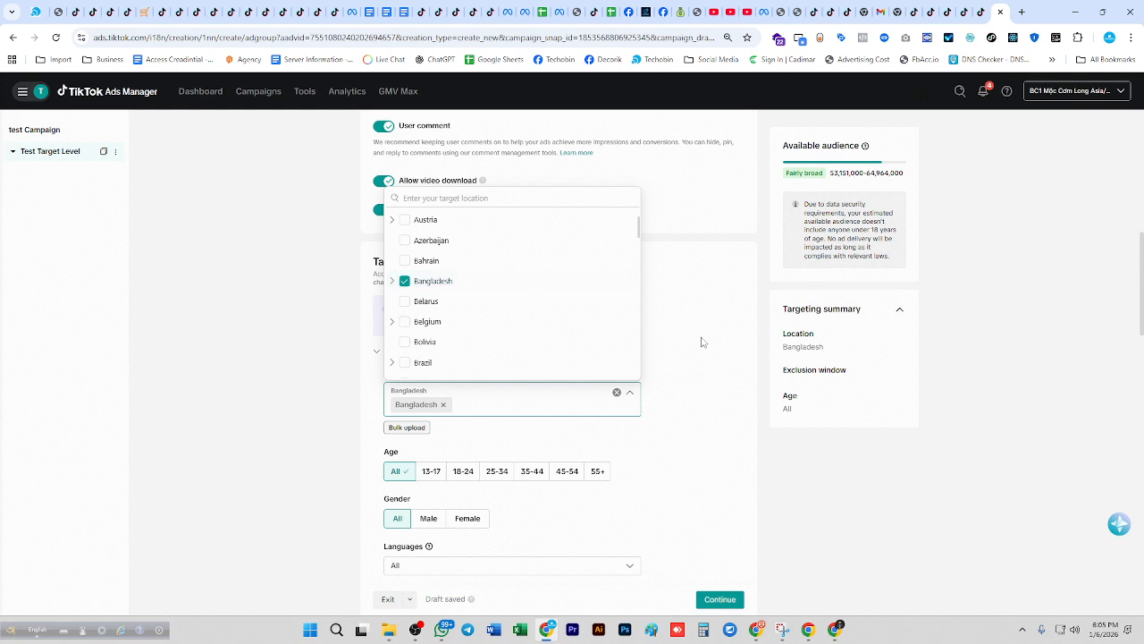
left_click(684, 407)
- Limit the target age groups to 18-24, 25-34, 35-44 and 45-54
scroll(679, 407, "down", 2)
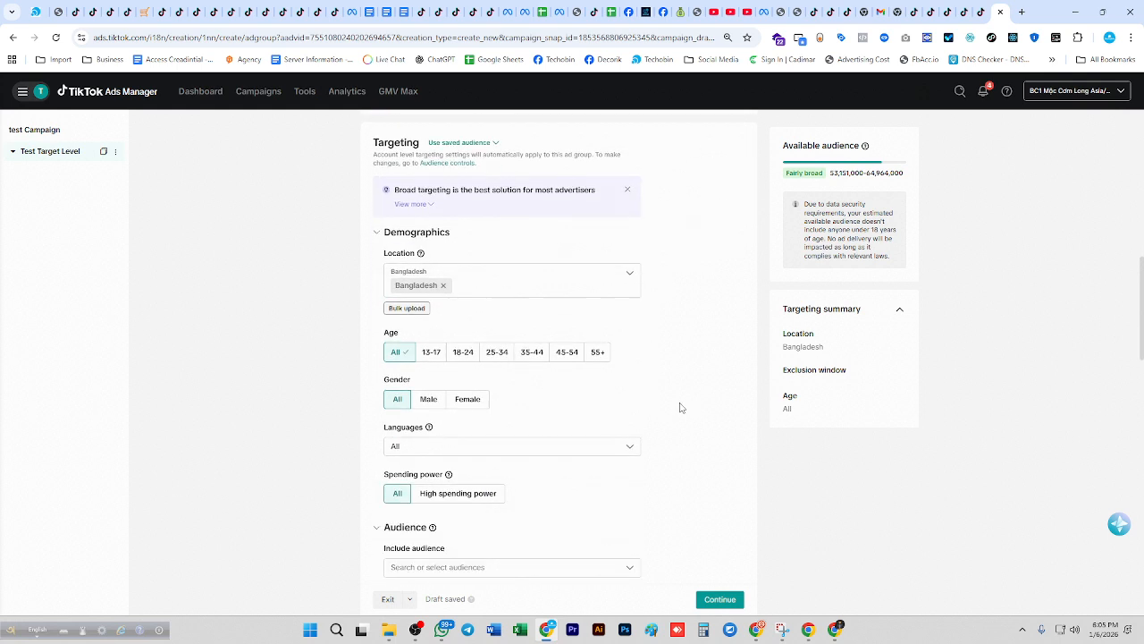
left_click(462, 358)
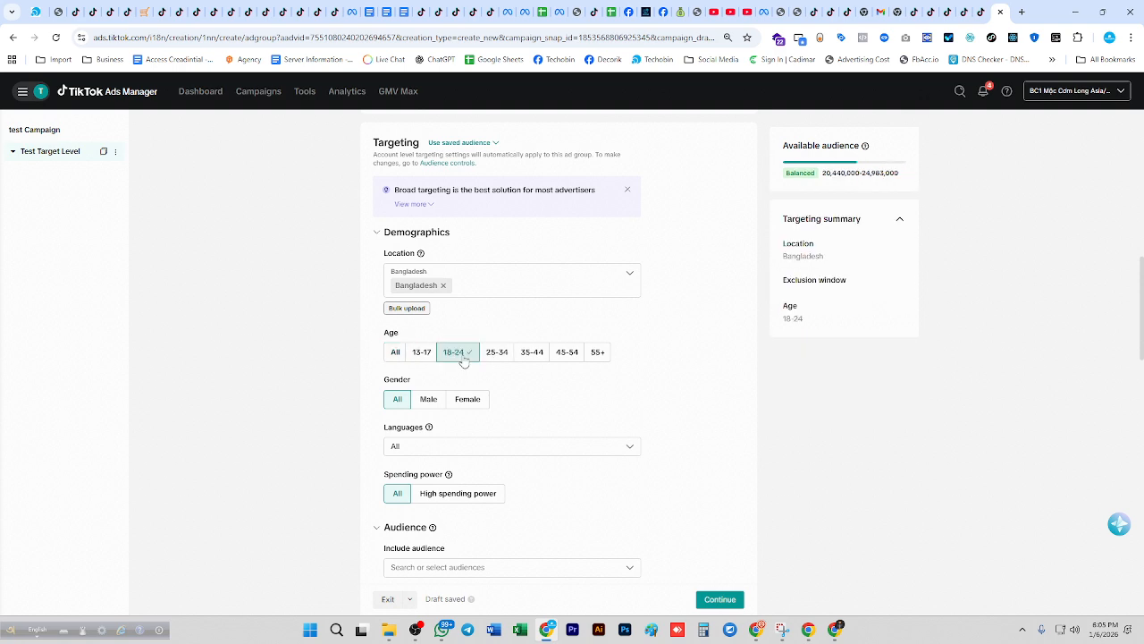
left_click(500, 360)
left_click(542, 358)
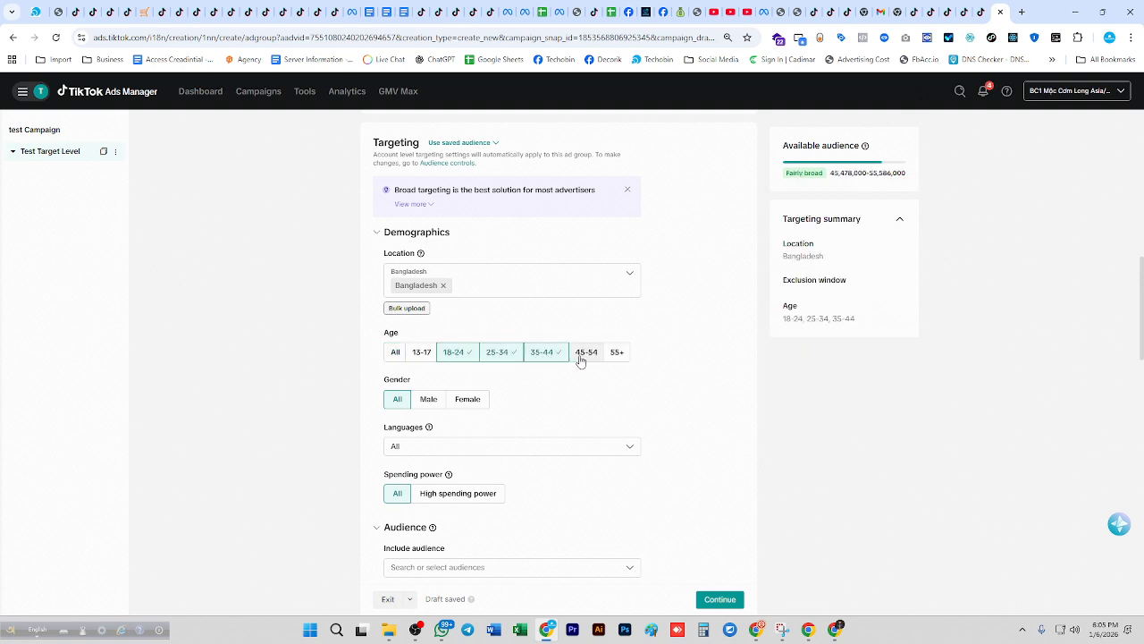
left_click(585, 359)
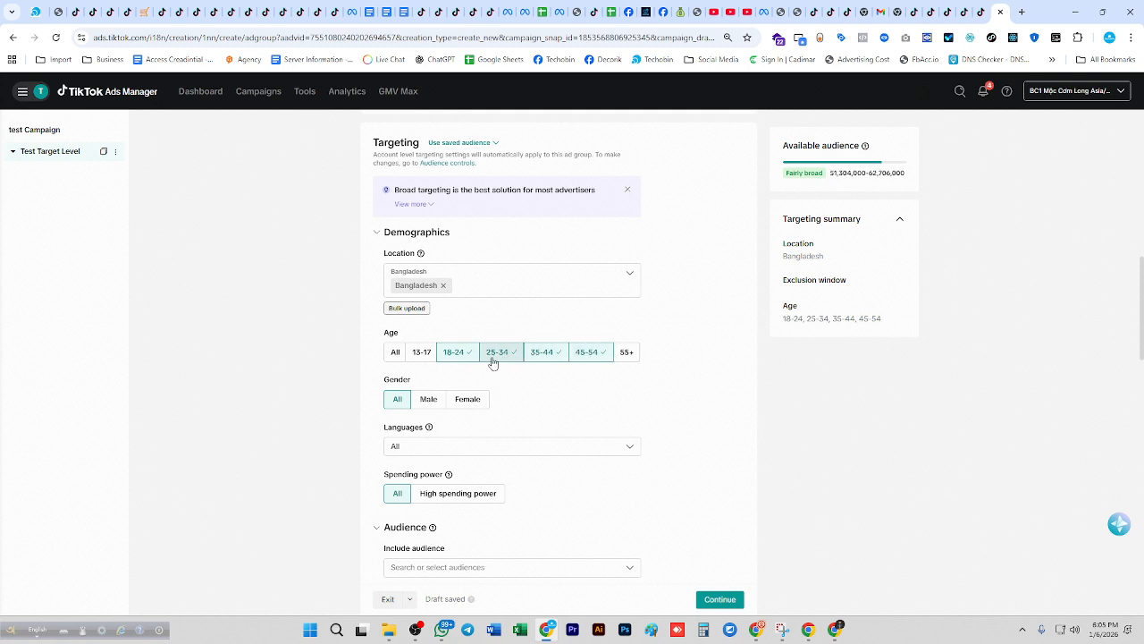
- Set the target age in the demographics to All
left_click(396, 358)
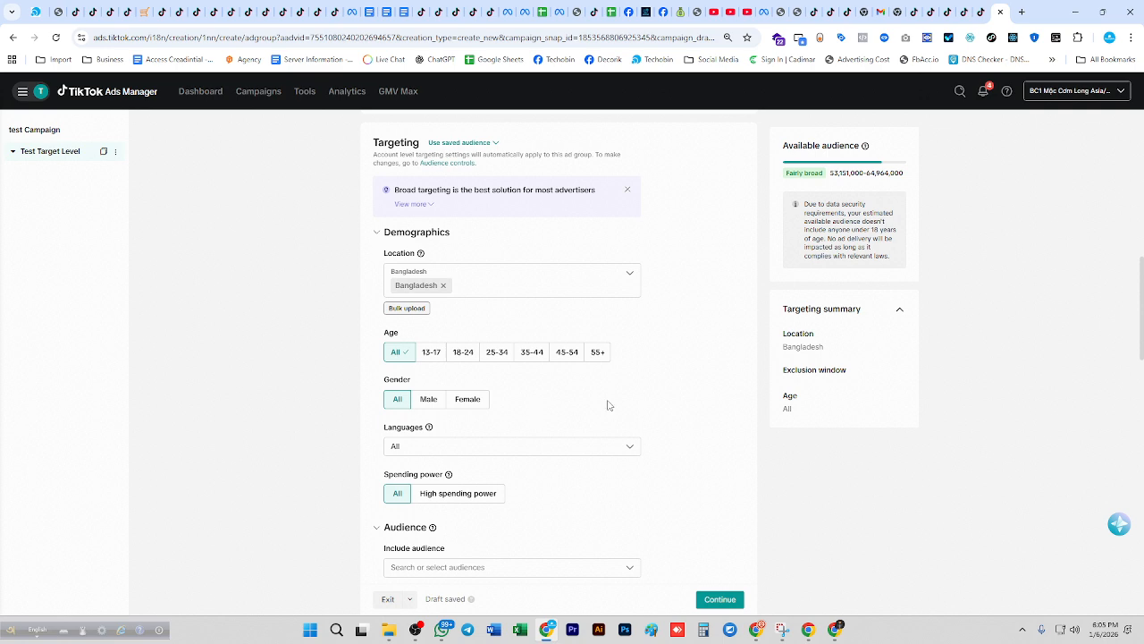
scroll(607, 405, "down", 2)
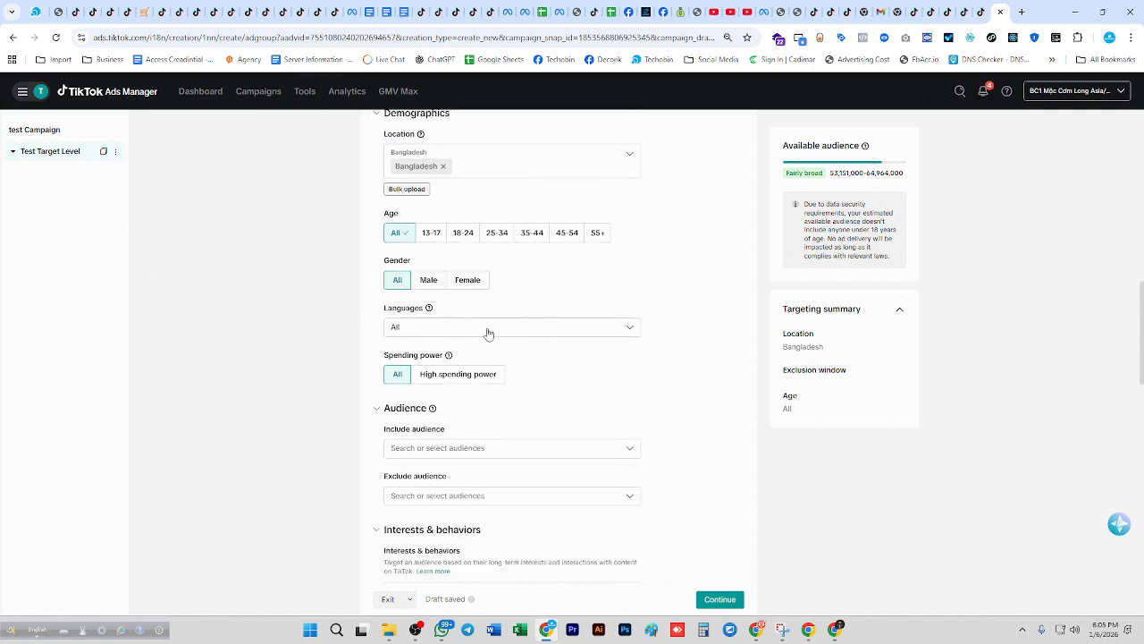
scroll(534, 347, "down", 2)
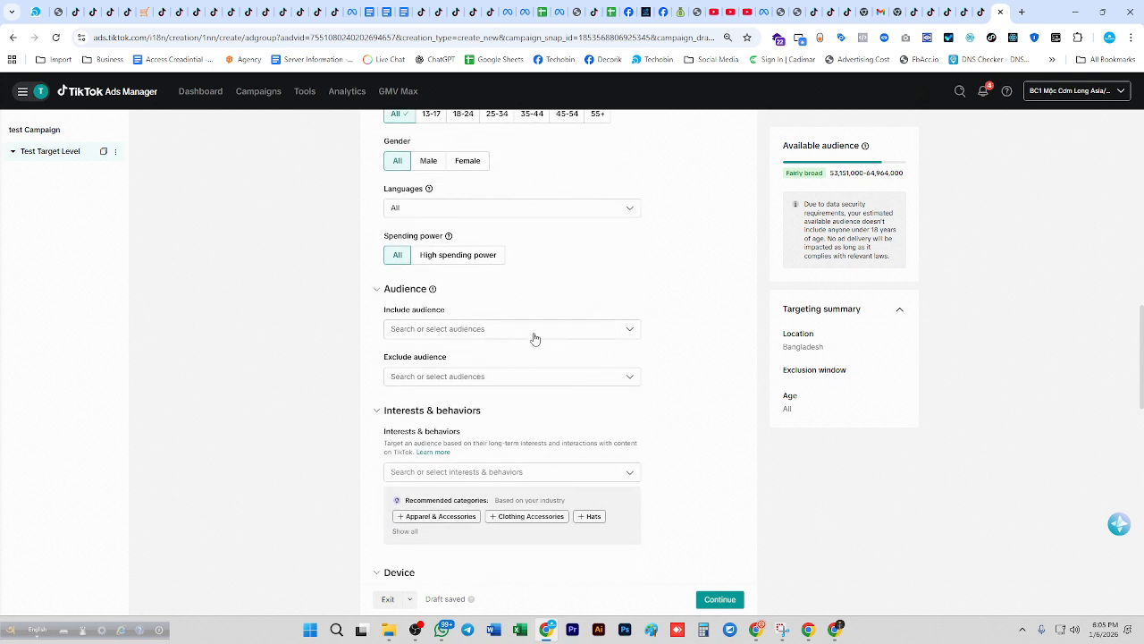
left_click(534, 338)
left_click(488, 335)
left_click(377, 290)
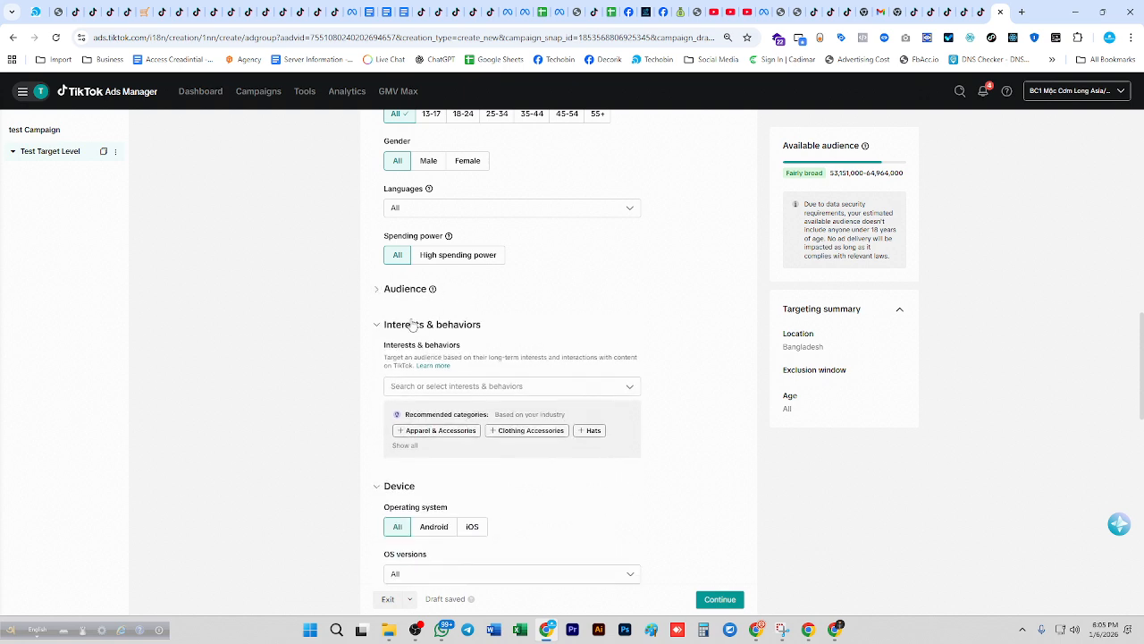
left_click(377, 289)
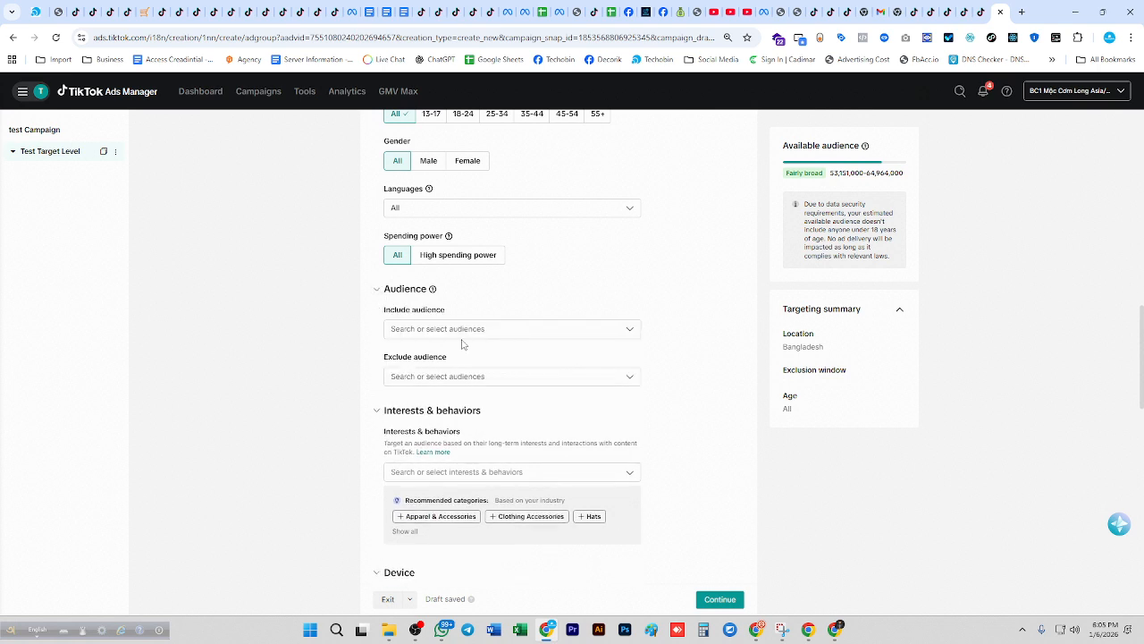
- Search the interests and behaviors for "clothing" and add the Men's Clothing and Women's Clothing interests
scroll(466, 435, "down", 1)
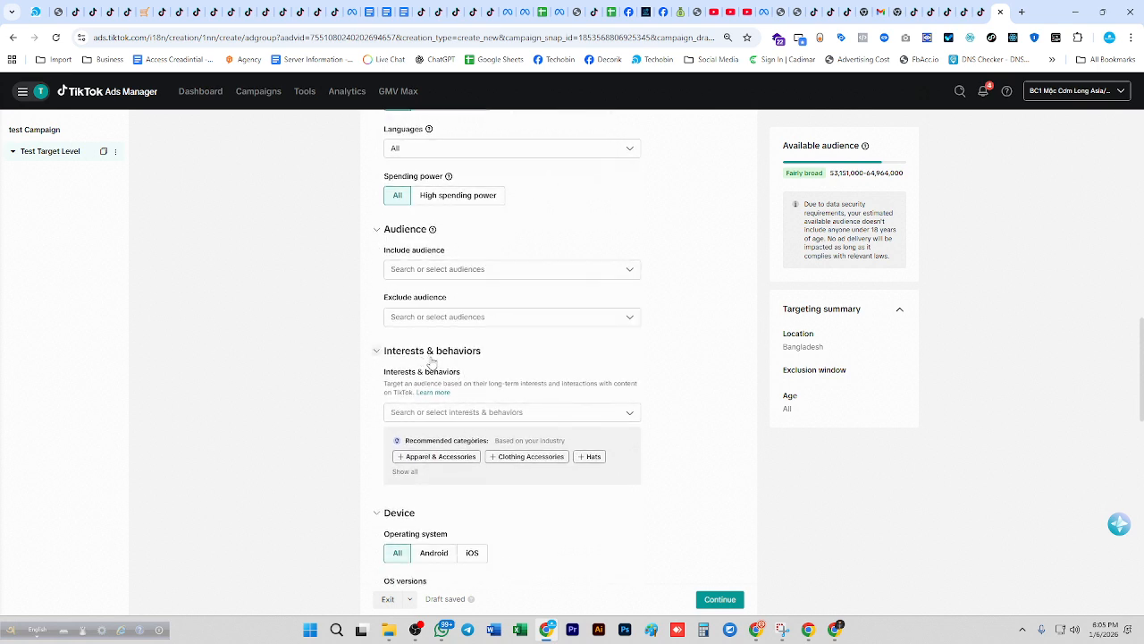
left_click(513, 413)
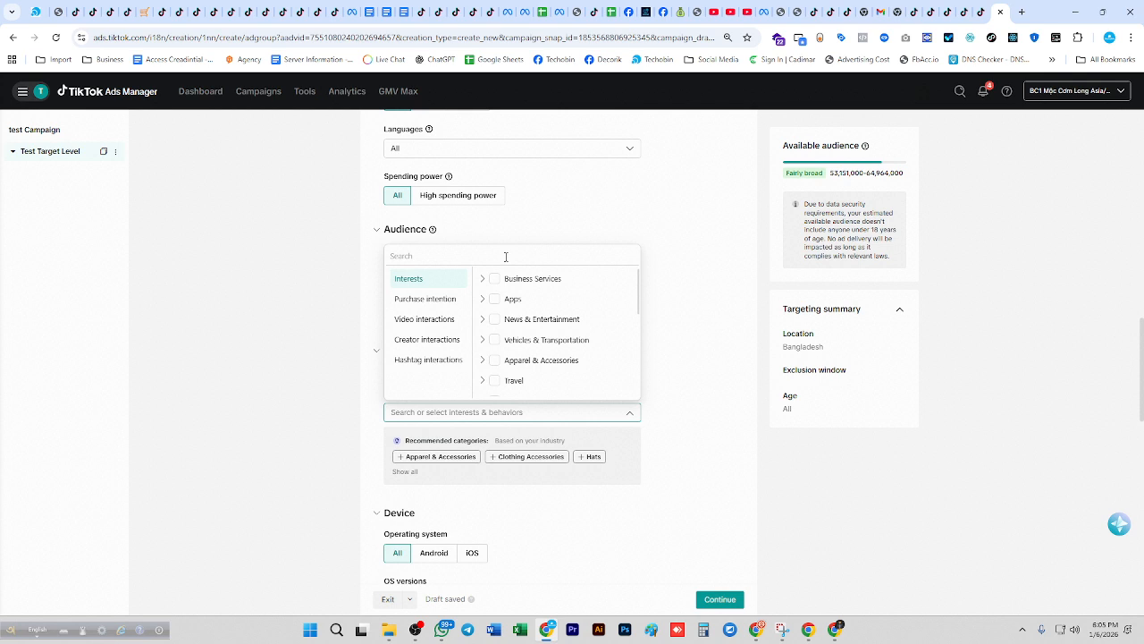
type("c")
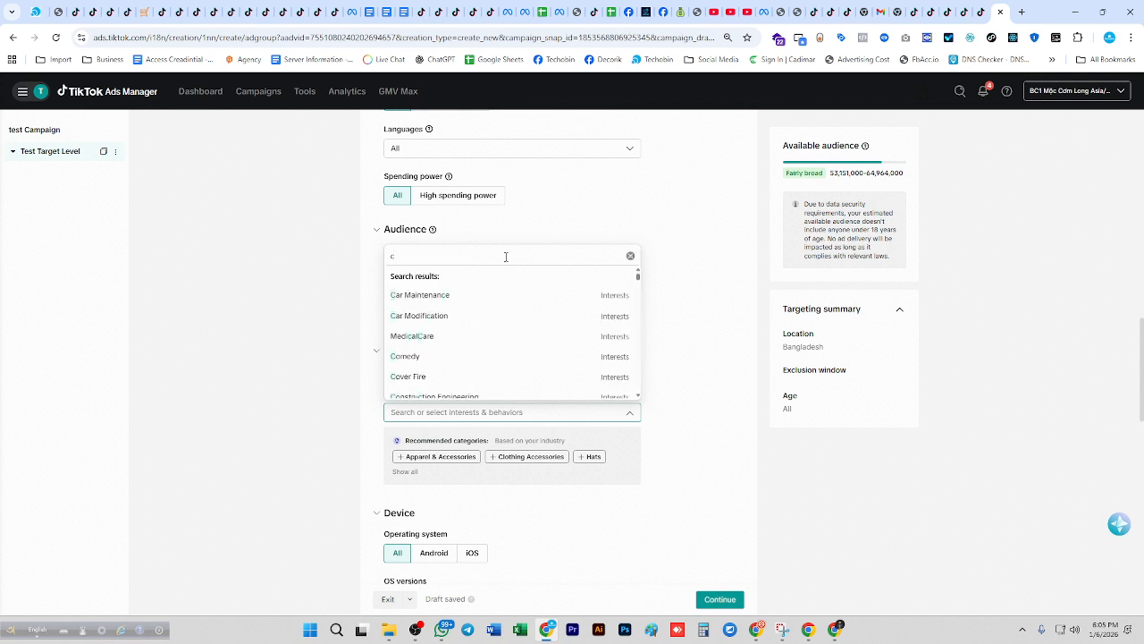
key("BackSpace")
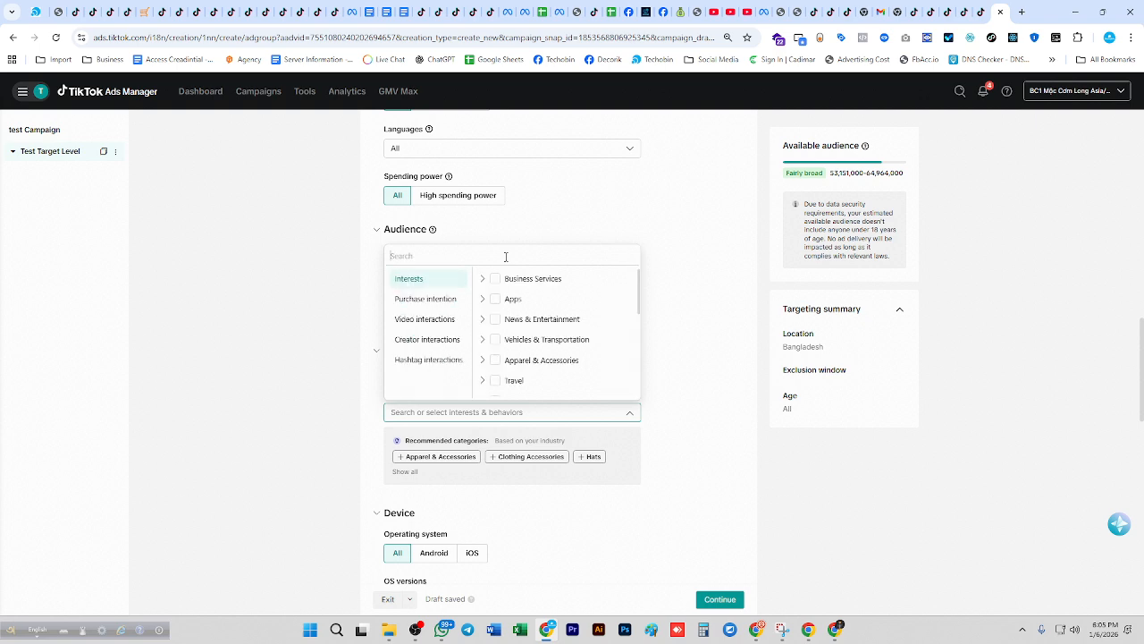
type("clothing")
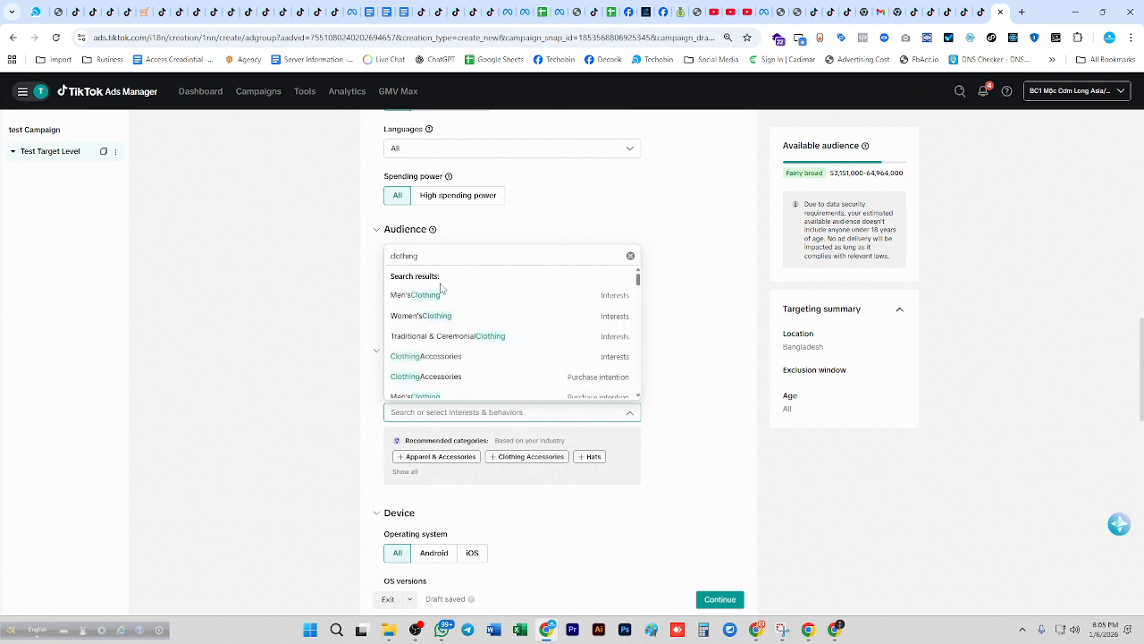
left_click(414, 294)
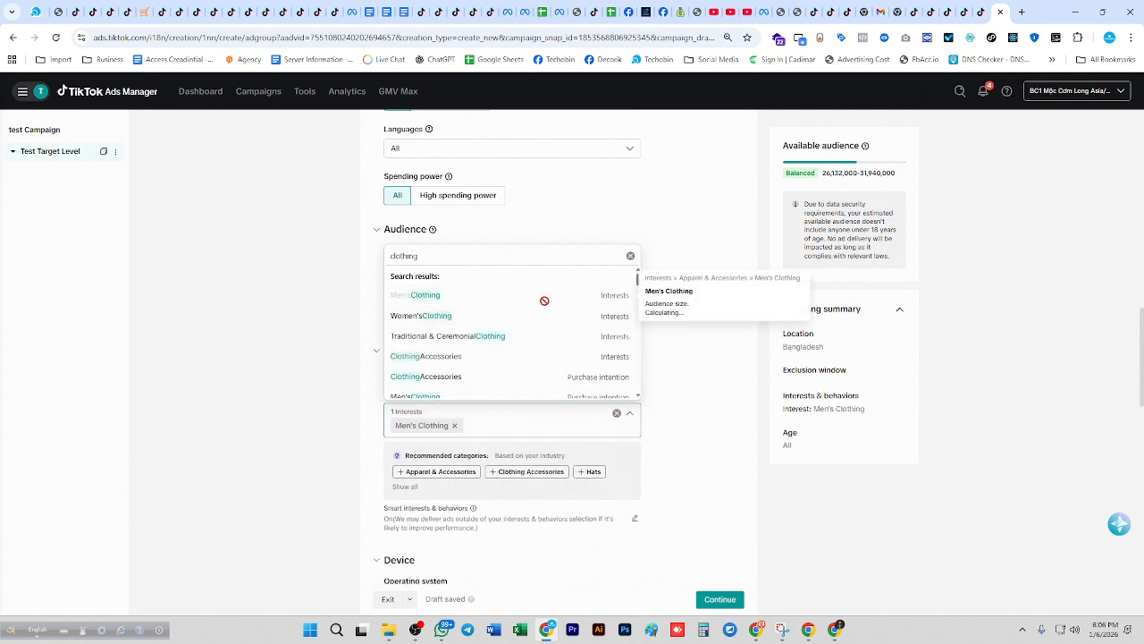
left_click(437, 315)
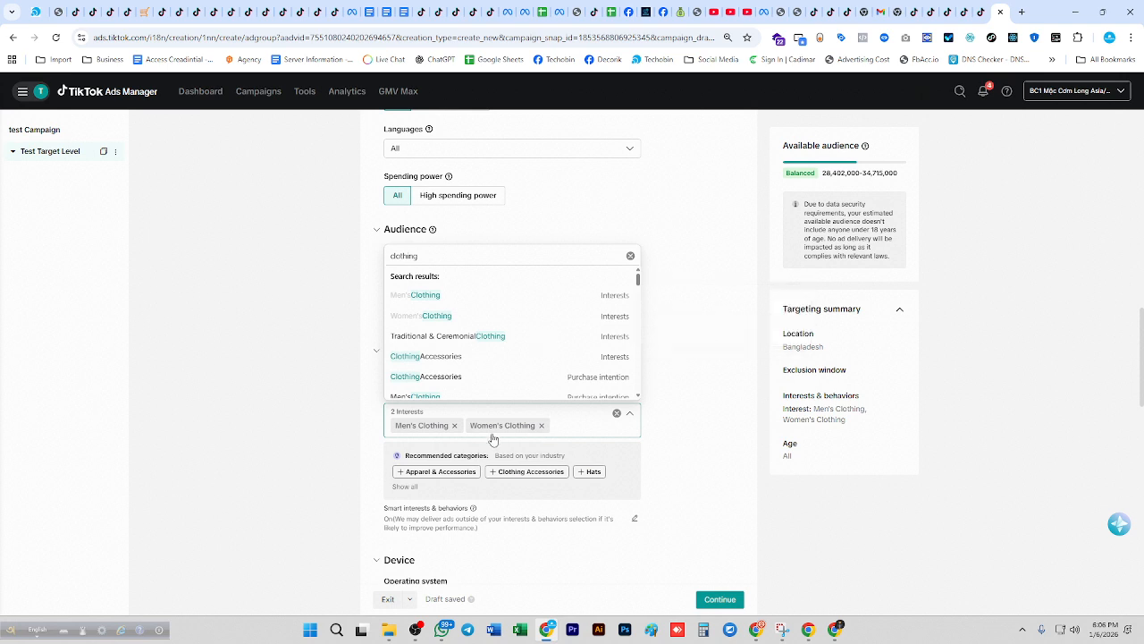
- Remove the Men's Clothing interest and add it back from a new "clothing" search
left_click(454, 427)
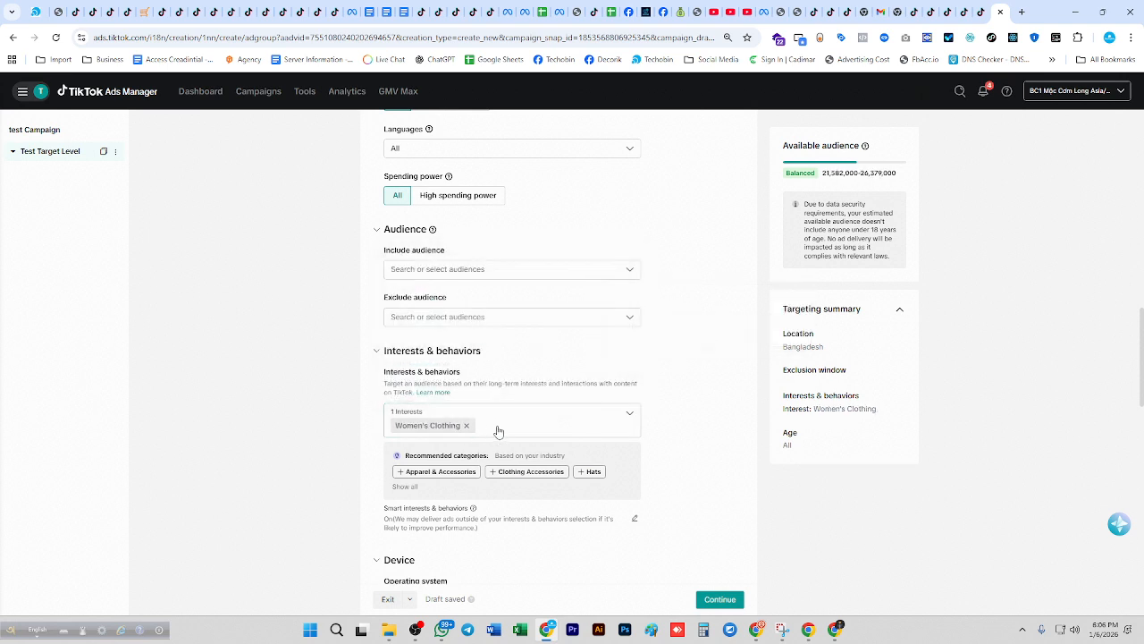
left_click(502, 429)
left_click(450, 256)
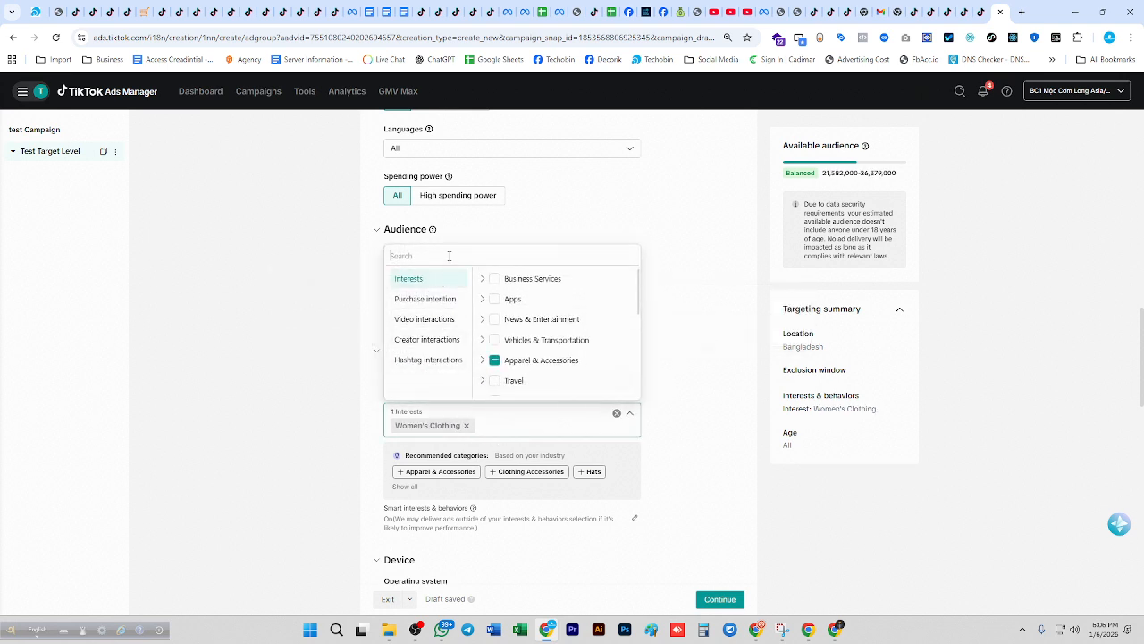
type("clothin")
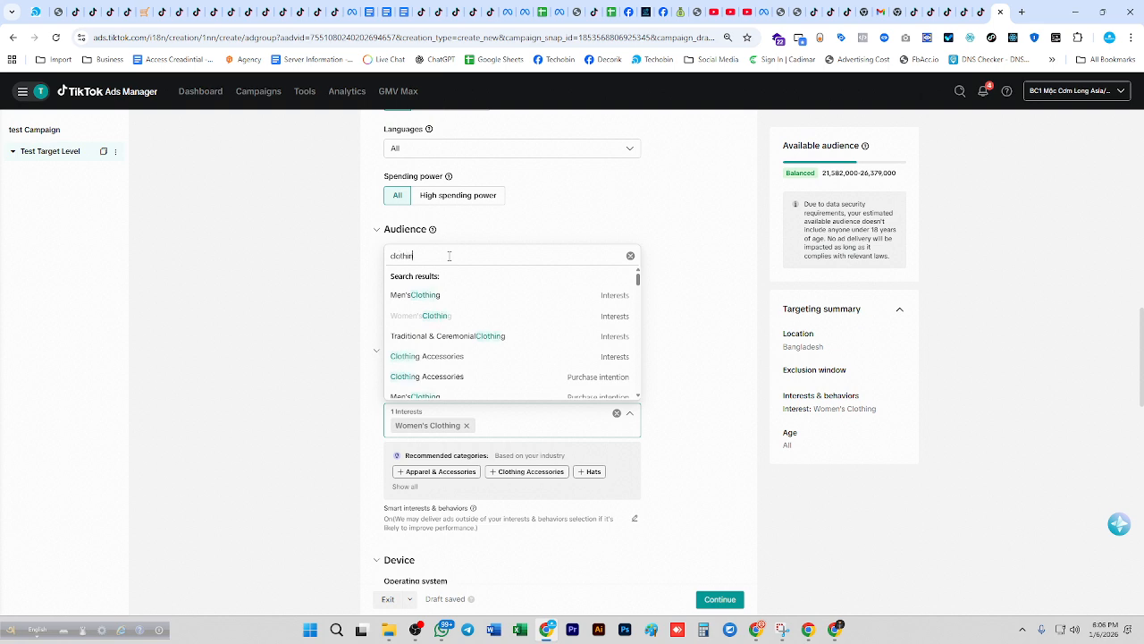
type("g")
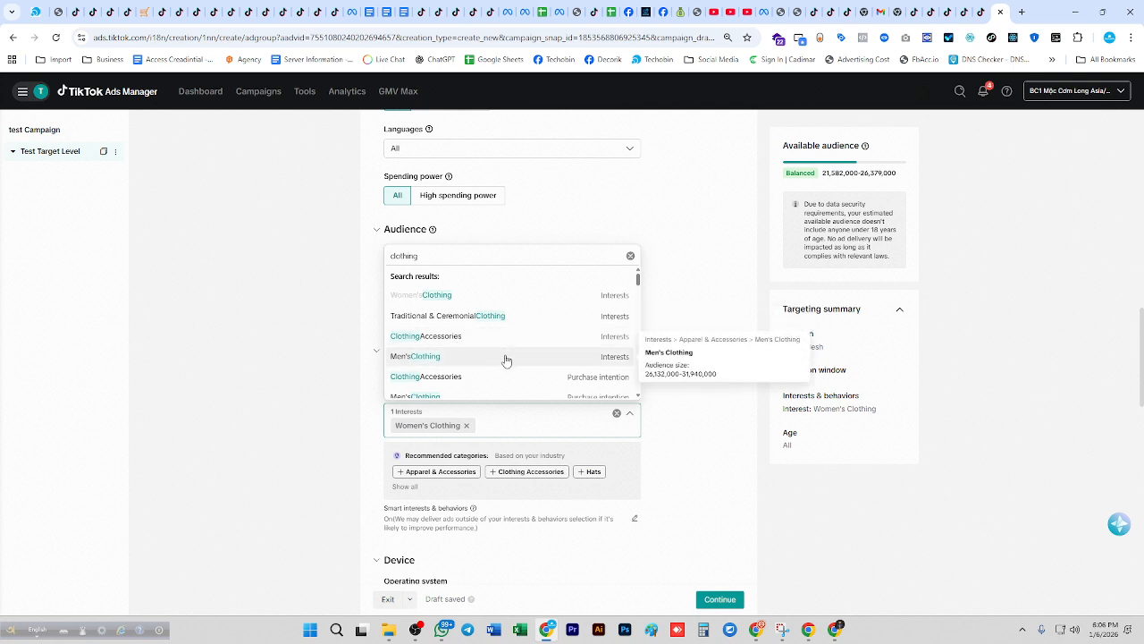
left_click(447, 356)
- From the clothing results, add Women's Clothing as a purchase intention and Women's clothing as an additional interest, and close the list
scroll(508, 345, "down", 1)
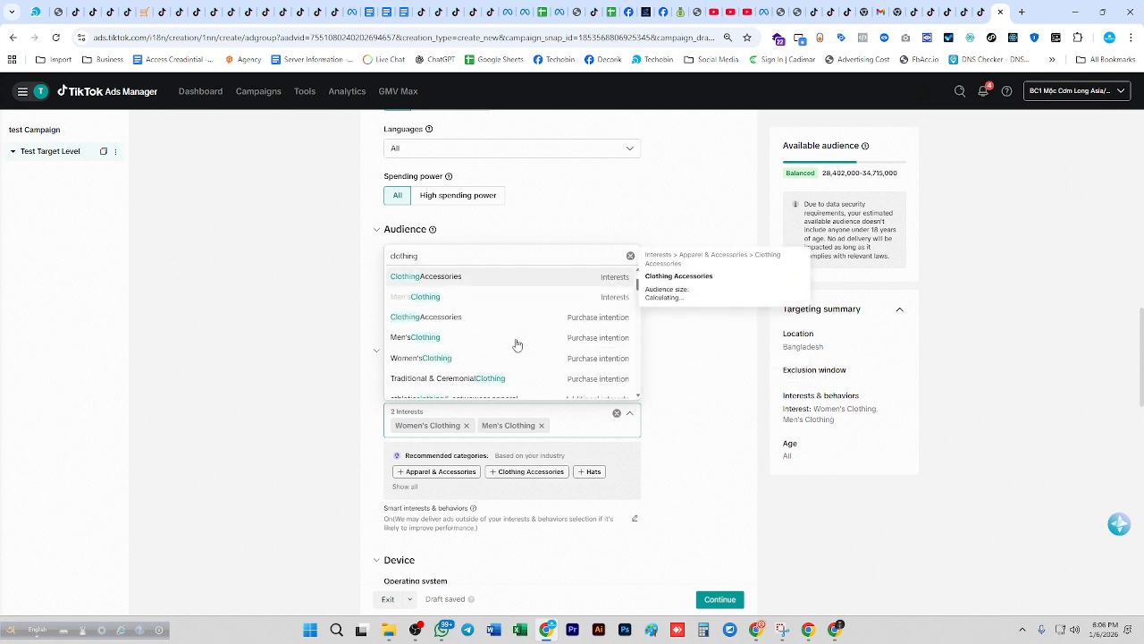
left_click(421, 355)
scroll(482, 360, "down", 1)
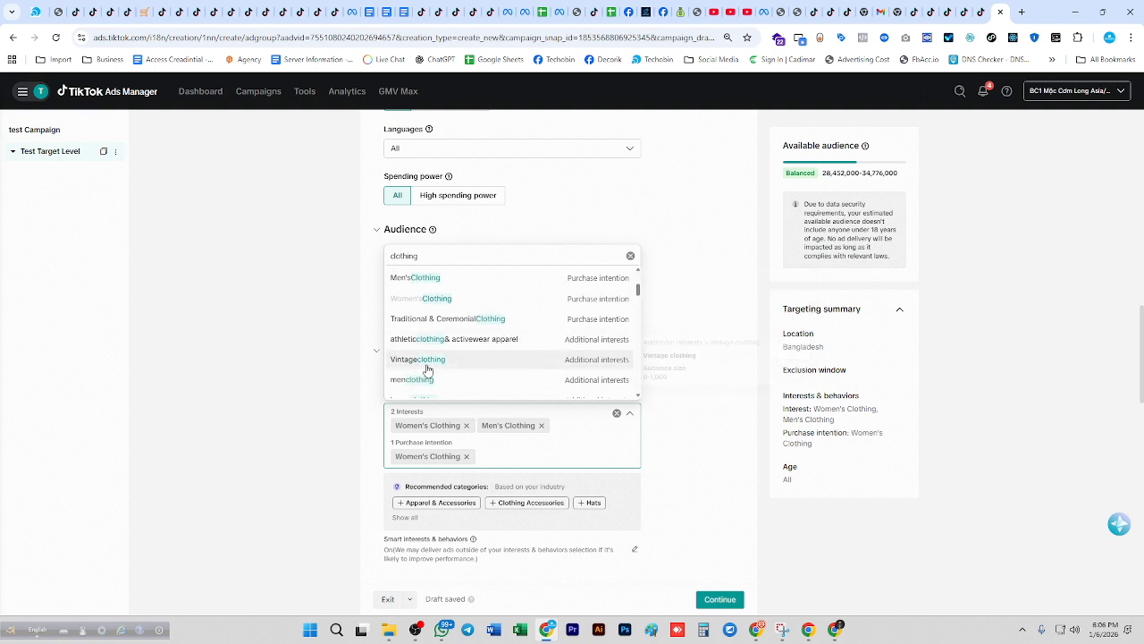
scroll(505, 375, "down", 1)
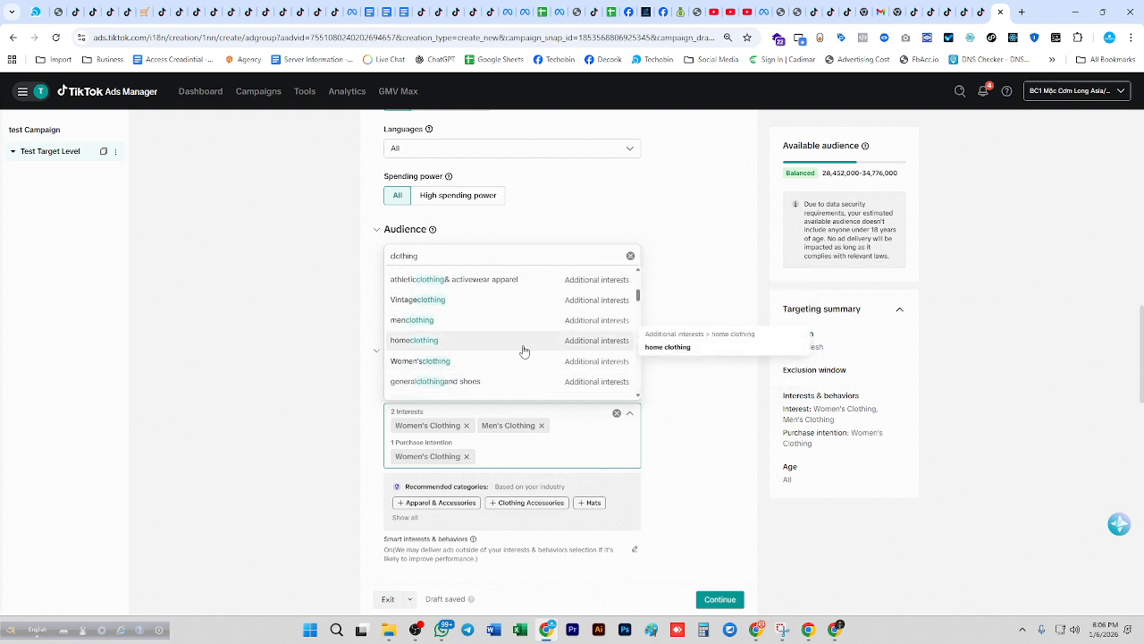
left_click(472, 362)
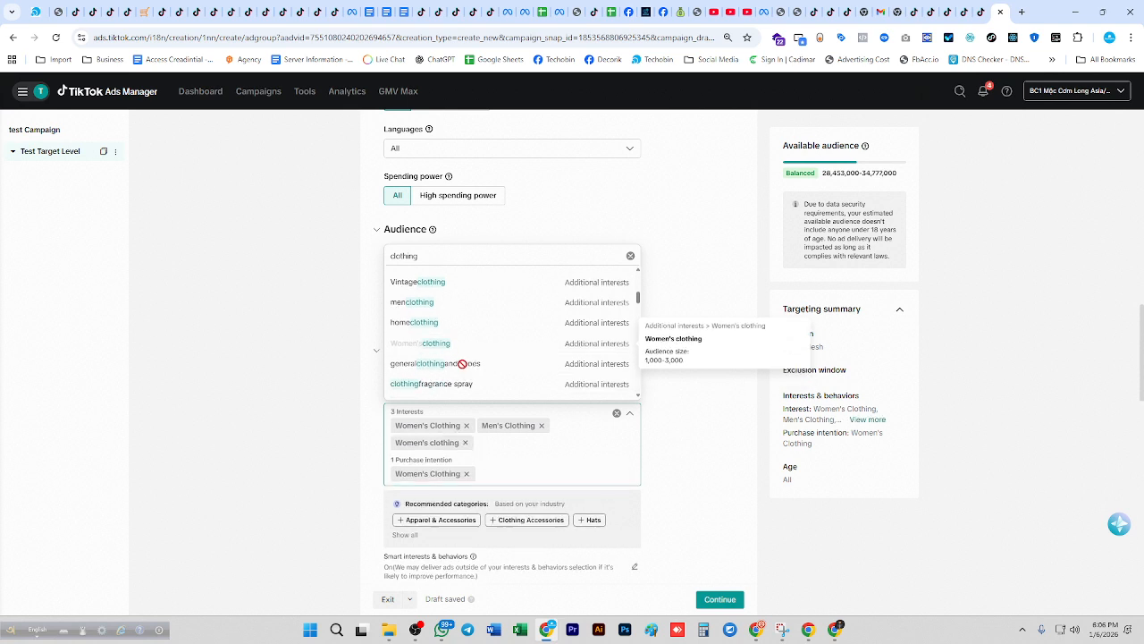
scroll(471, 357, "down", 2)
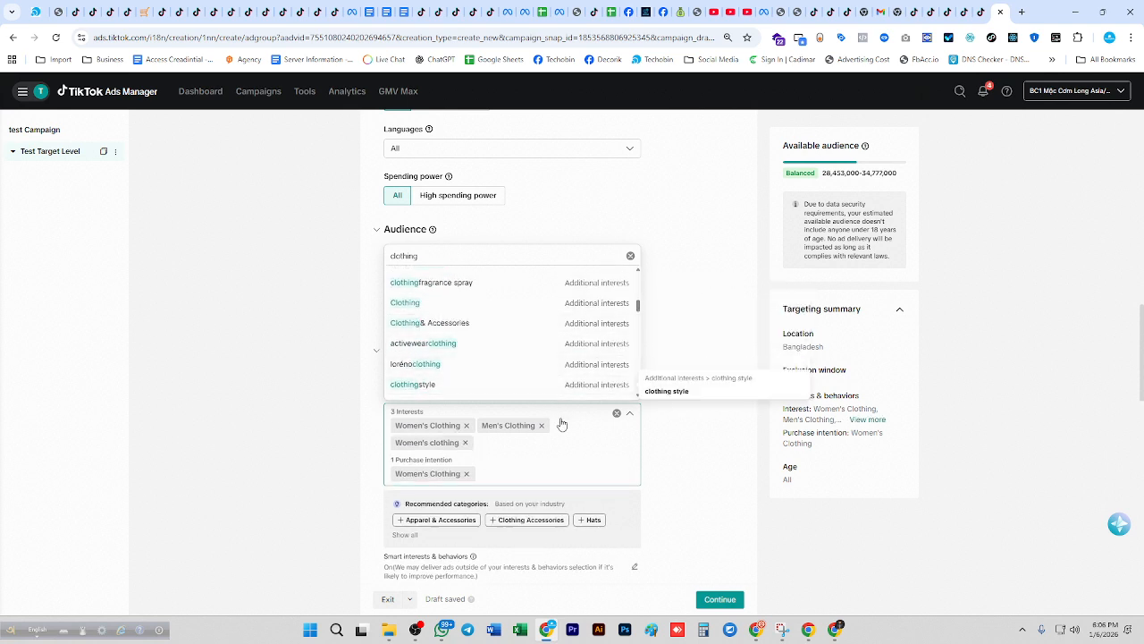
left_click(637, 355)
- Decline the incoming WhatsApp voice call
scroll(636, 355, "down", 5)
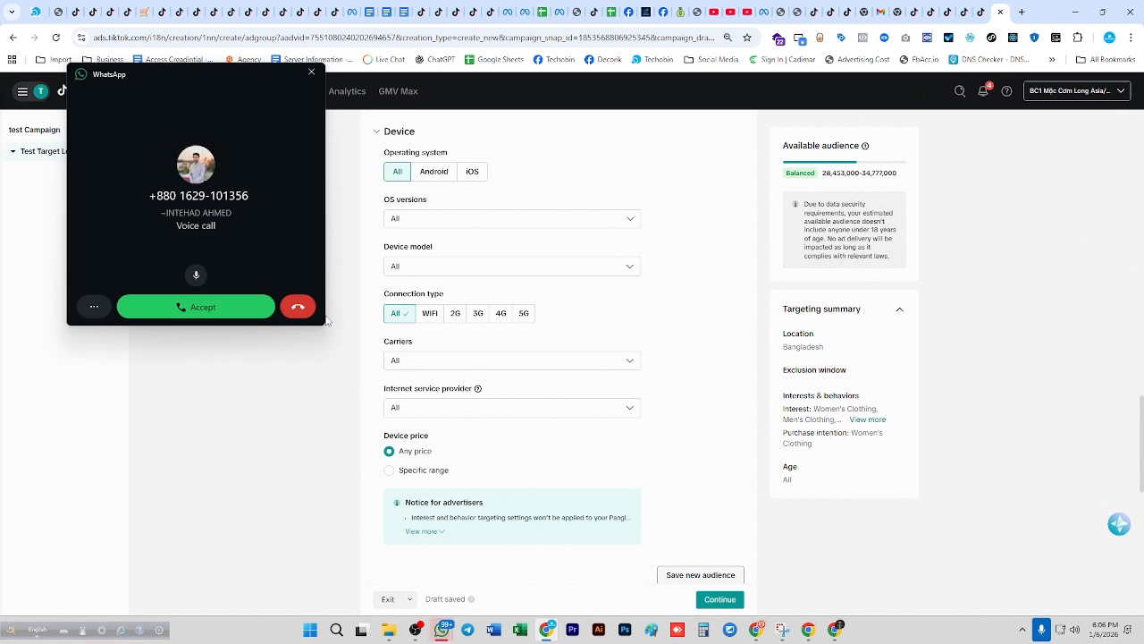
left_click(298, 306)
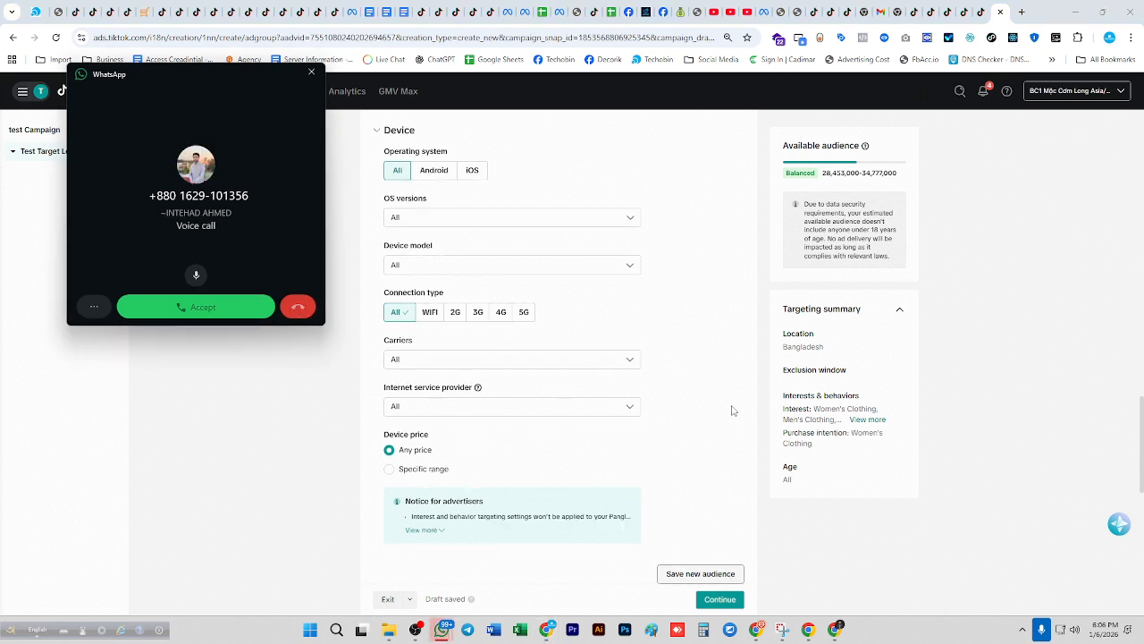
- Try a daily budget of 19 USD for the ad group and replace it with 20 USD
scroll(582, 417, "down", 3)
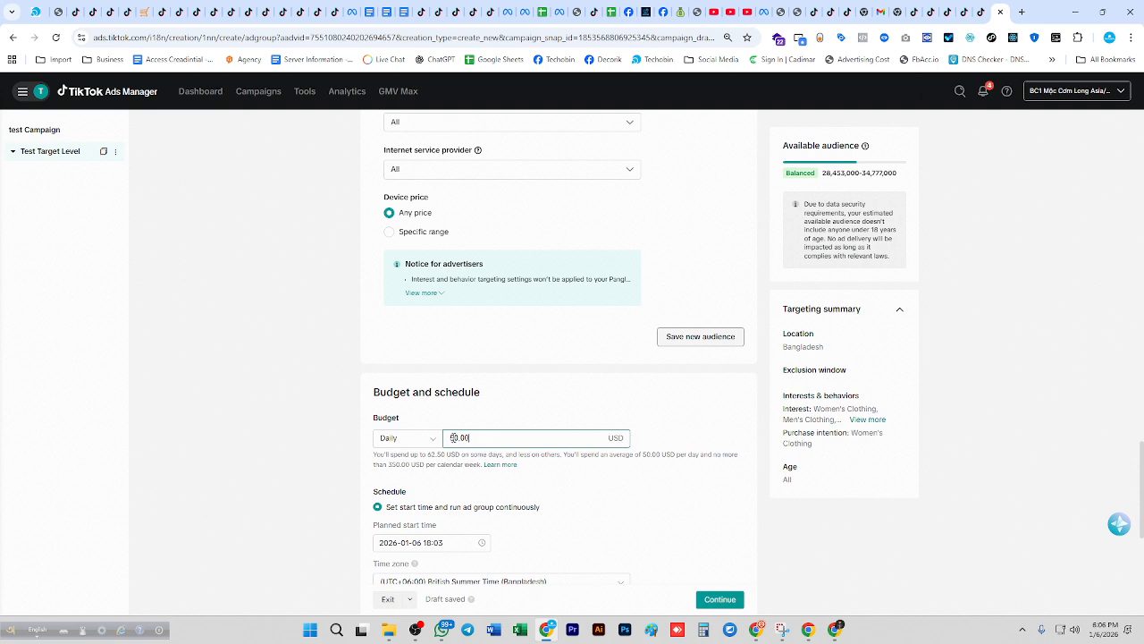
left_click(515, 440)
left_click_drag(516, 440, 397, 438)
key("BackSpace")
type("20")
key("BackSpace")
key("BackSpace")
type("19")
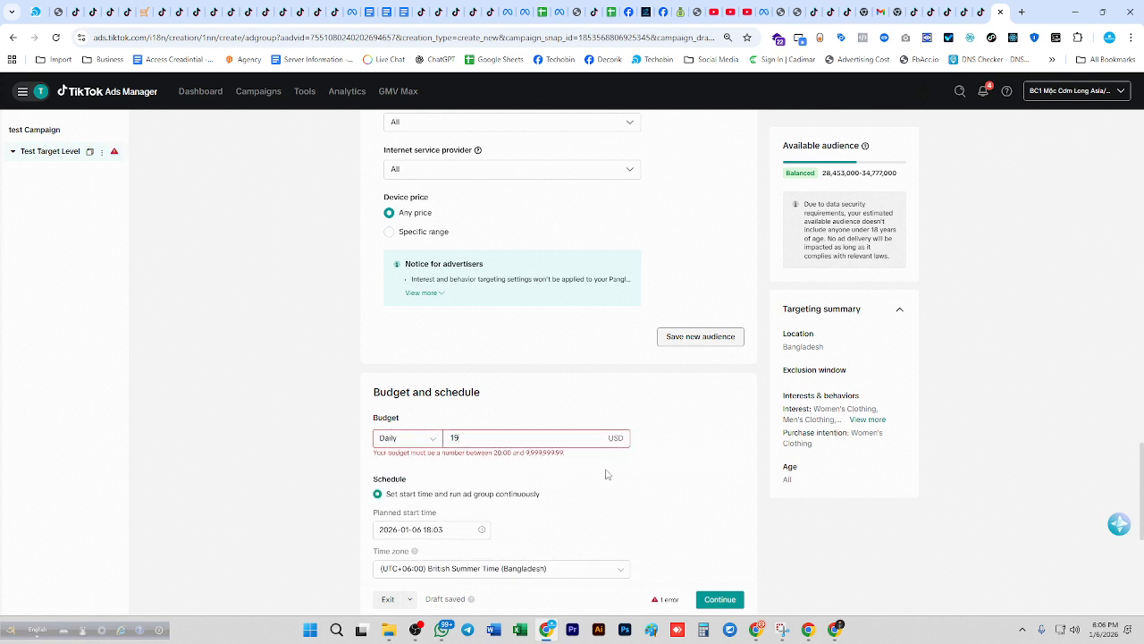
key("BackSpace")
type("20")
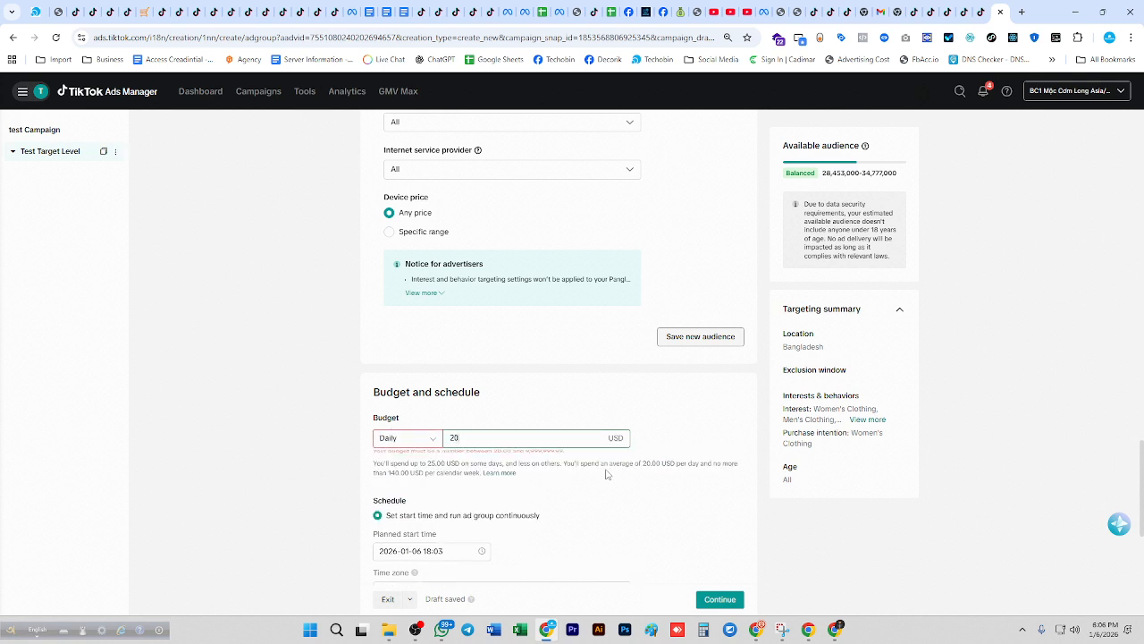
- Set the ad group's planned start time to 2026-01-07 at 00:00
scroll(558, 468, "down", 2)
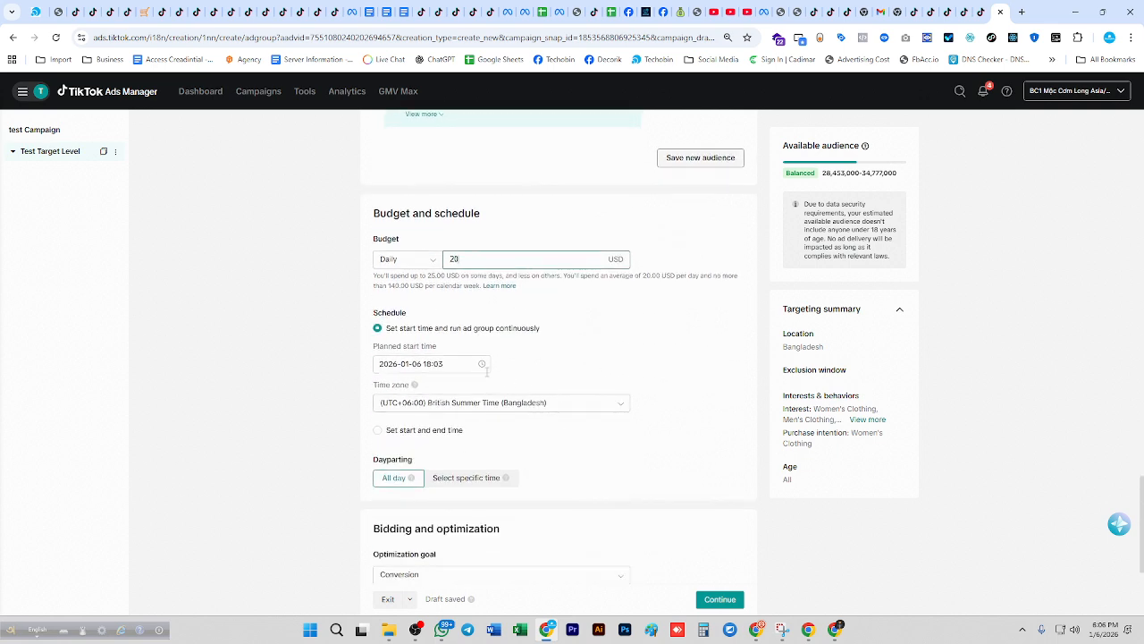
left_click(420, 364)
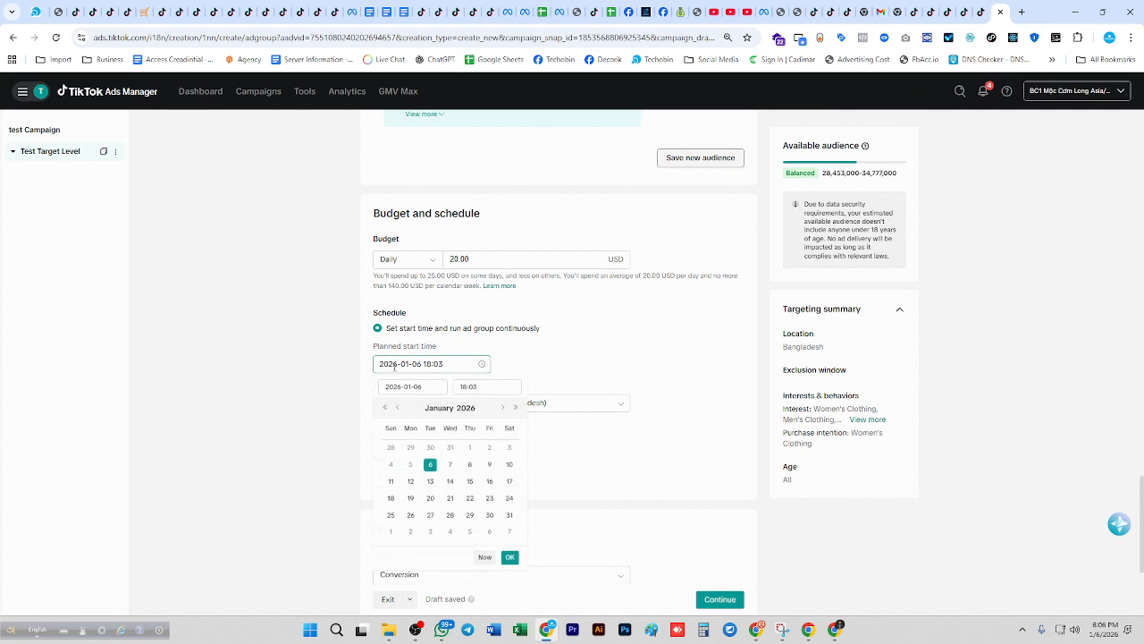
left_click(451, 468)
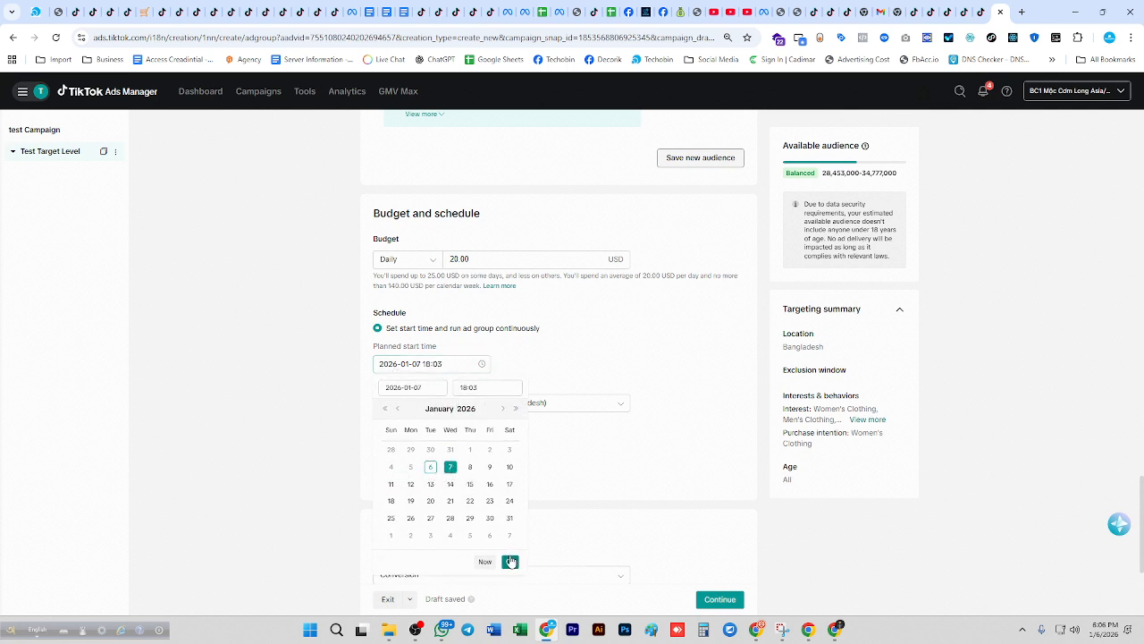
left_click(463, 387)
scroll(478, 444, "up", 6)
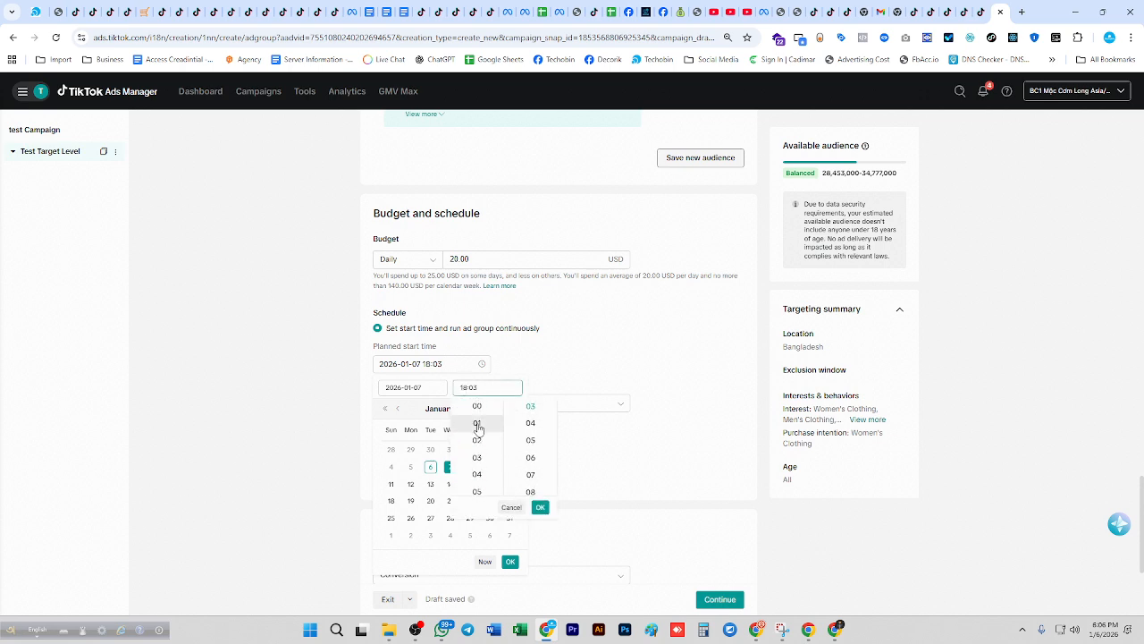
left_click(476, 408)
scroll(530, 409, "up", 2)
left_click(530, 408)
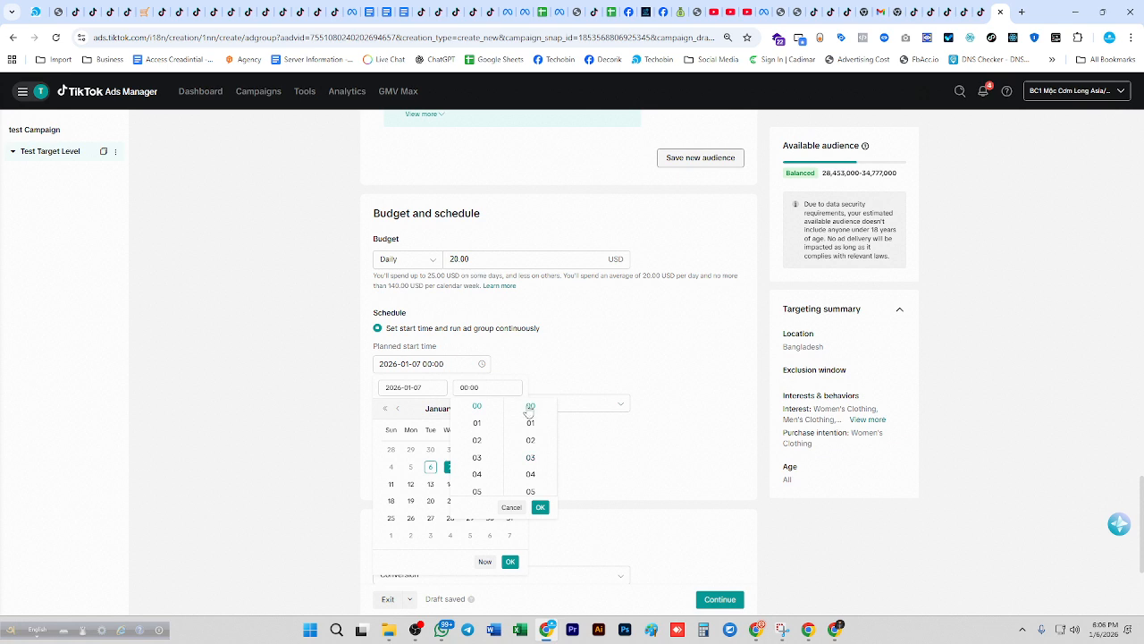
left_click(540, 508)
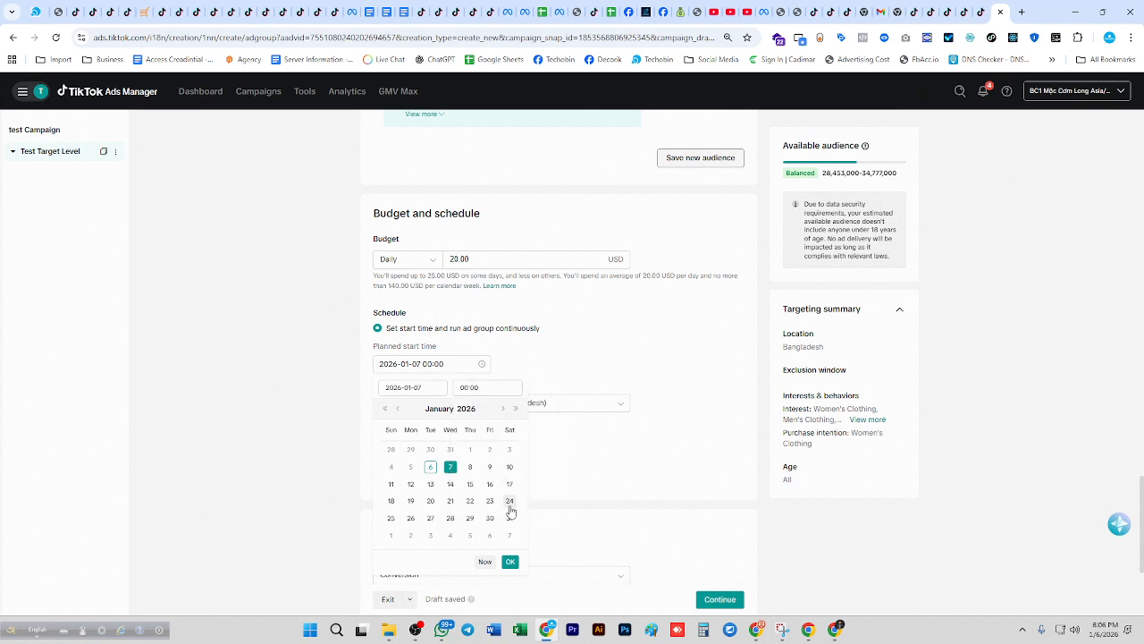
left_click(510, 561)
- Look through the optimization goal options under bidding and optimization and select Conversion
scroll(424, 441, "down", 2)
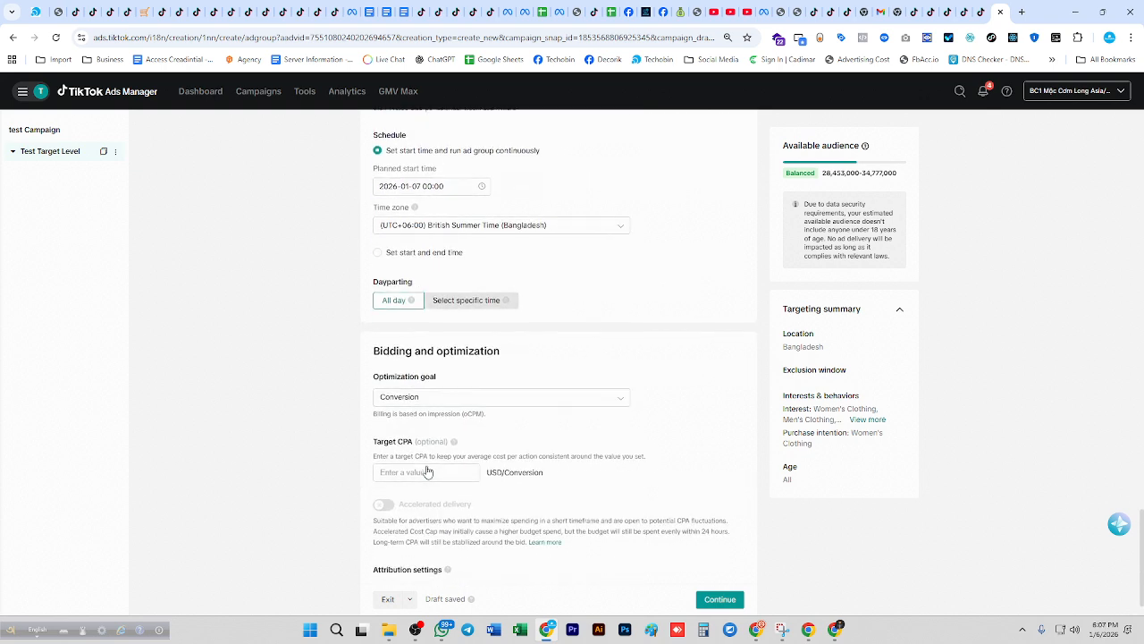
left_click(422, 395)
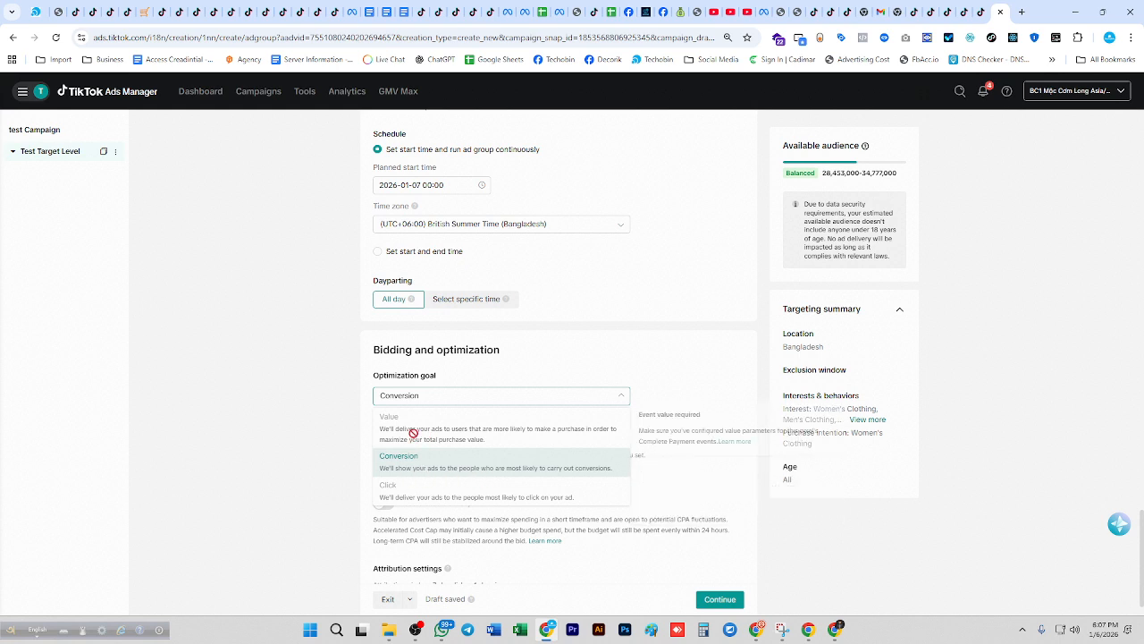
left_click(505, 465)
scroll(471, 227, "down", 1)
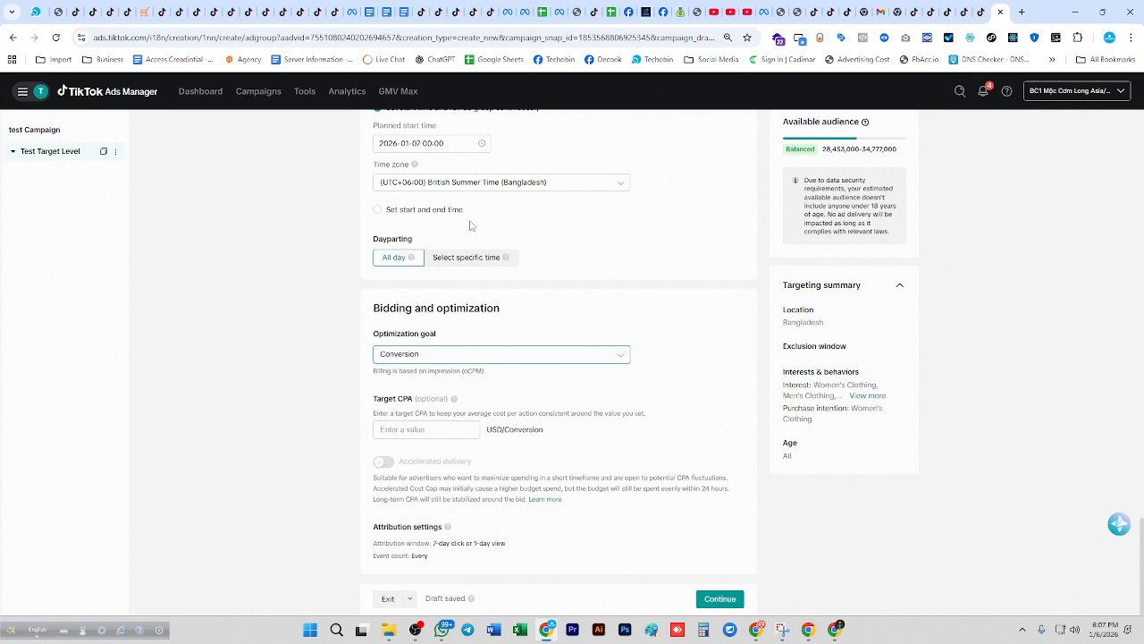
- Review the ad group settings, continue to the ad level and name the ad "01 Ads"
scroll(609, 364, "up", 10)
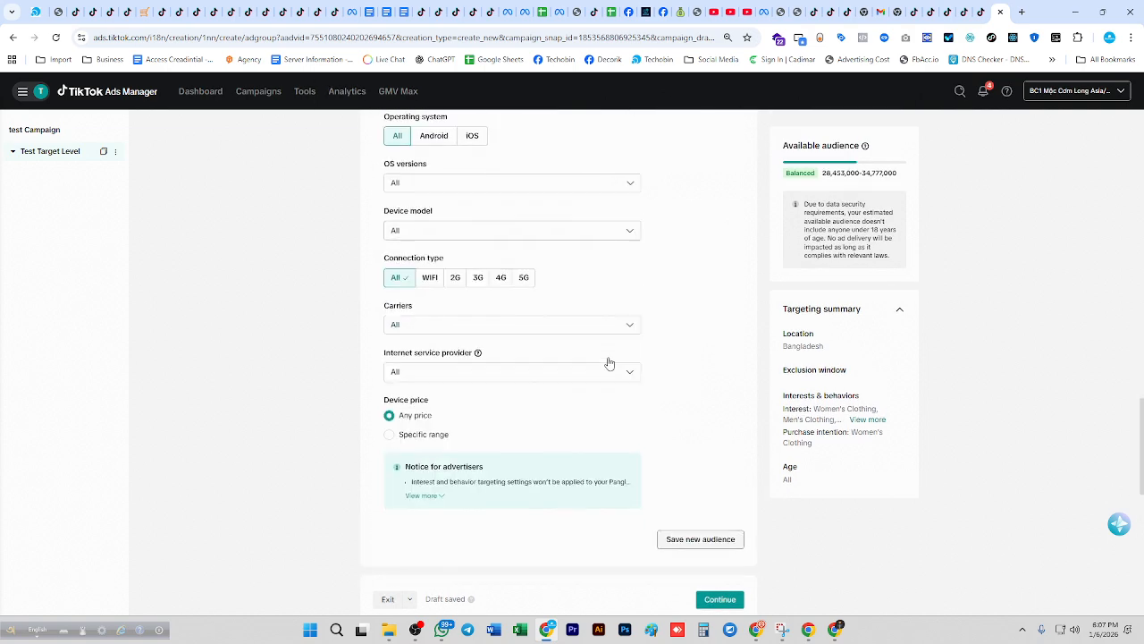
scroll(608, 364, "down", 10)
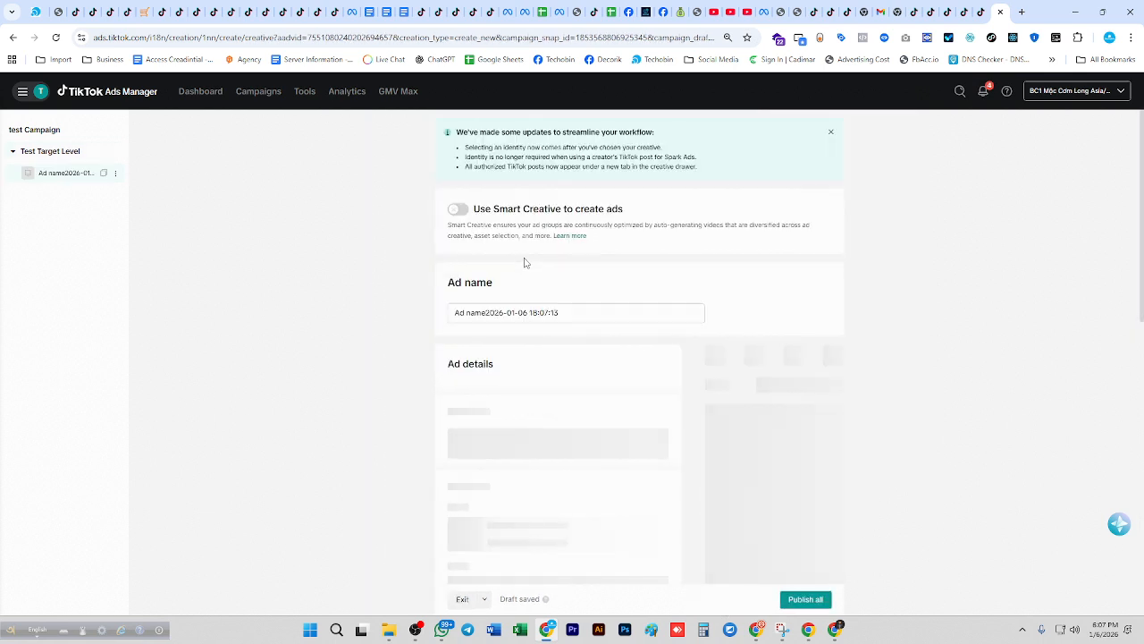
left_click_drag(449, 312, 403, 317)
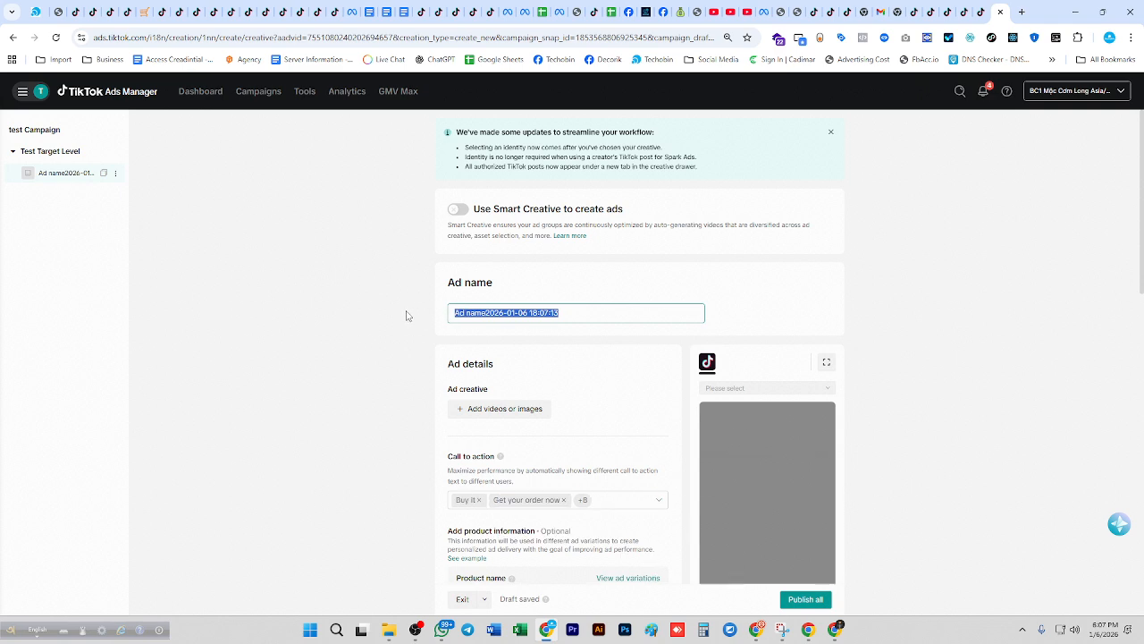
key("BackSpace")
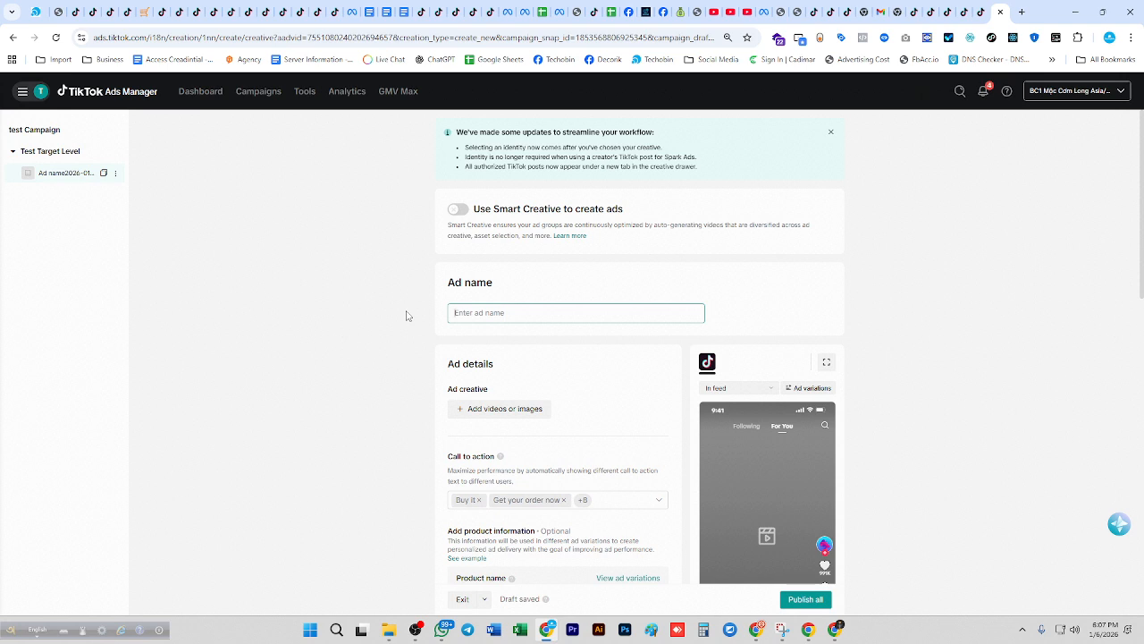
type("C")
left_click(561, 283)
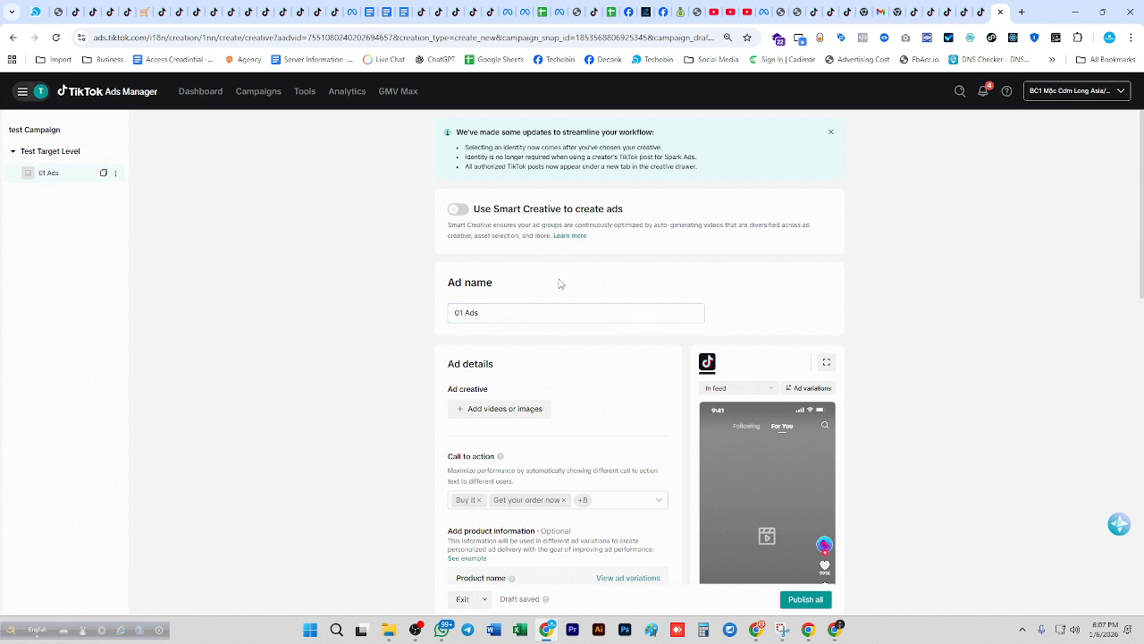
- Start adding videos or images as the ad creative and show the available TikTok posts
scroll(529, 354, "down", 1)
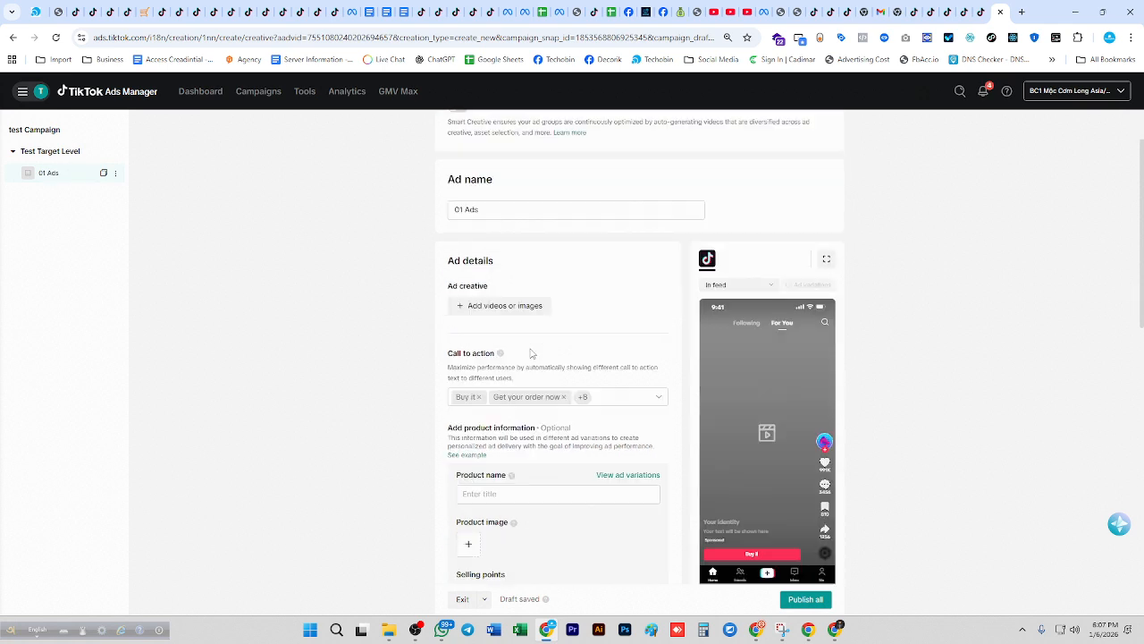
scroll(529, 354, "up", 1)
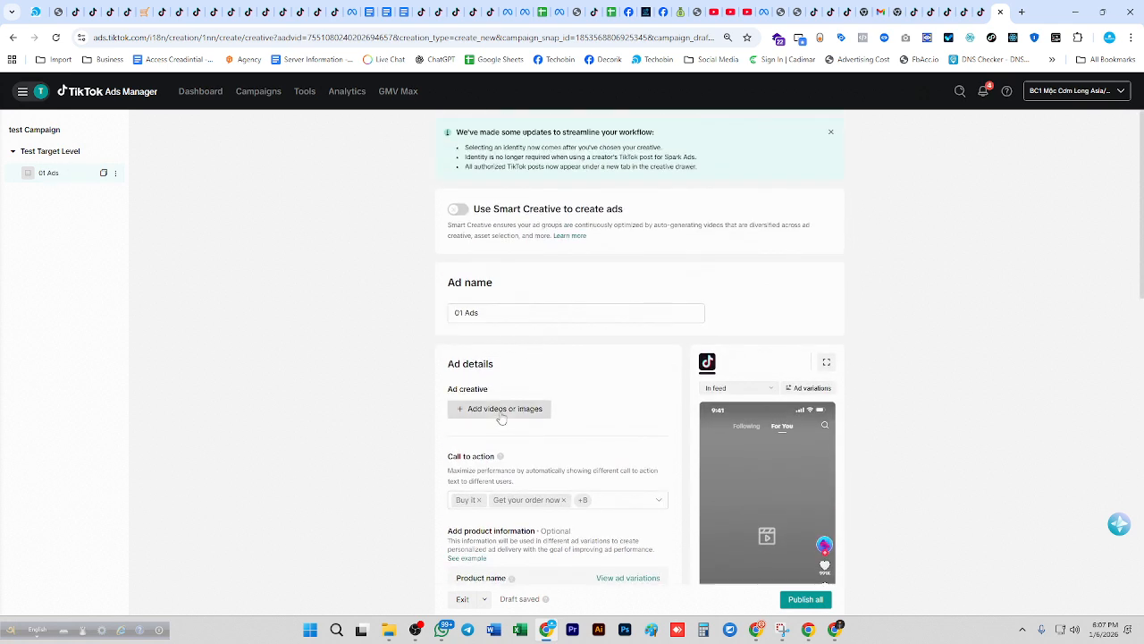
left_click(501, 411)
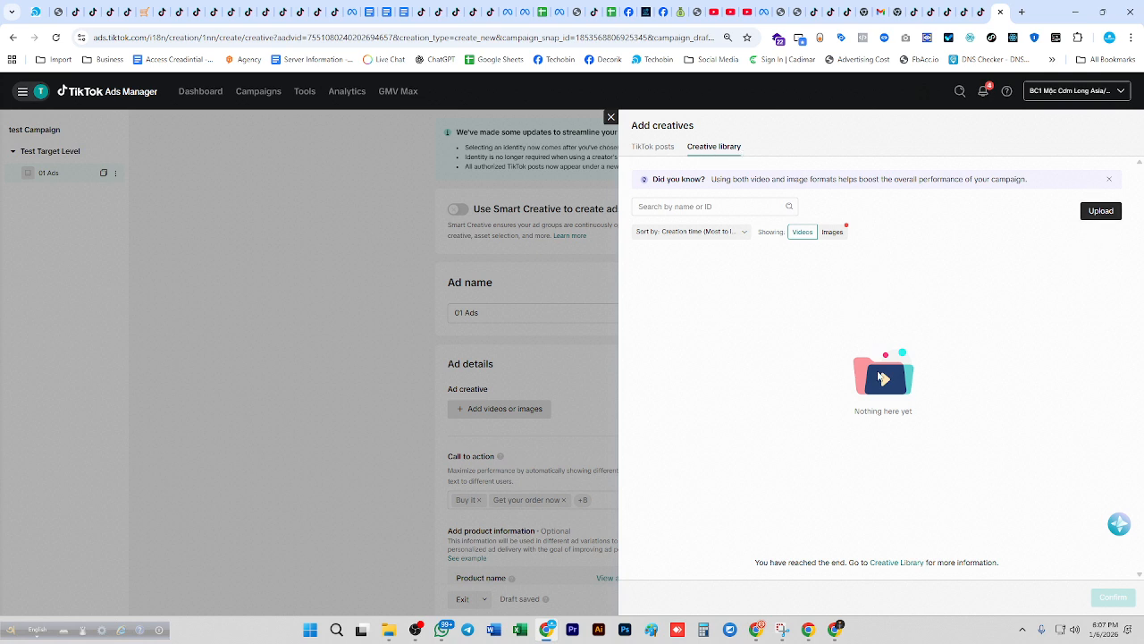
left_click(654, 152)
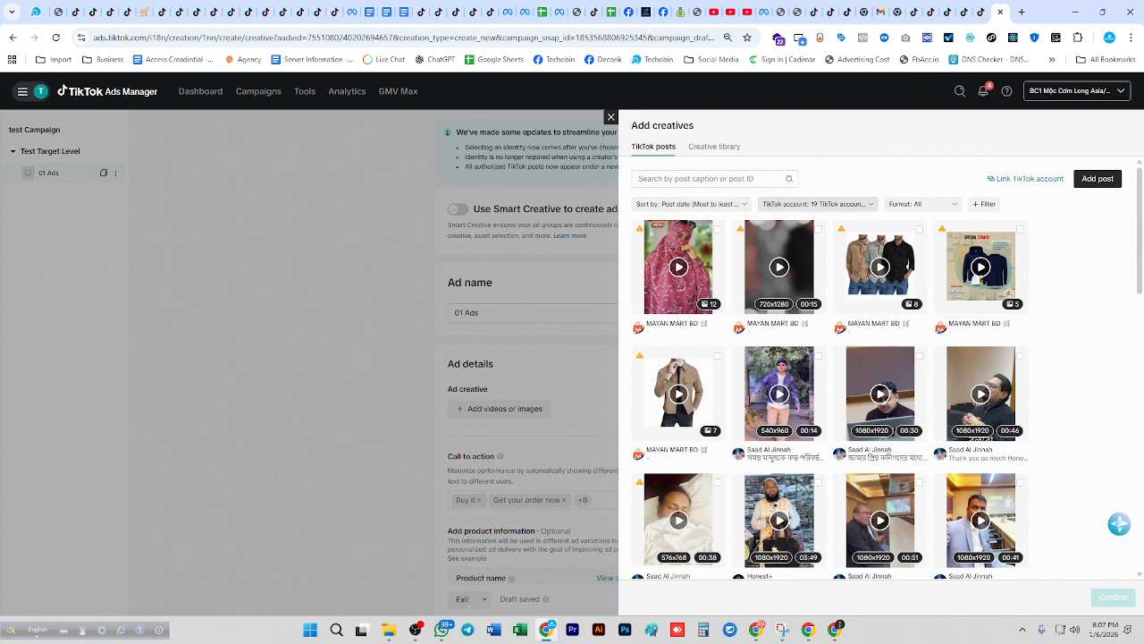
- Exclude the Choice Printers & Design and 4Faabree accounts from the TikTok account filter and look through the remaining posts
left_click(815, 204)
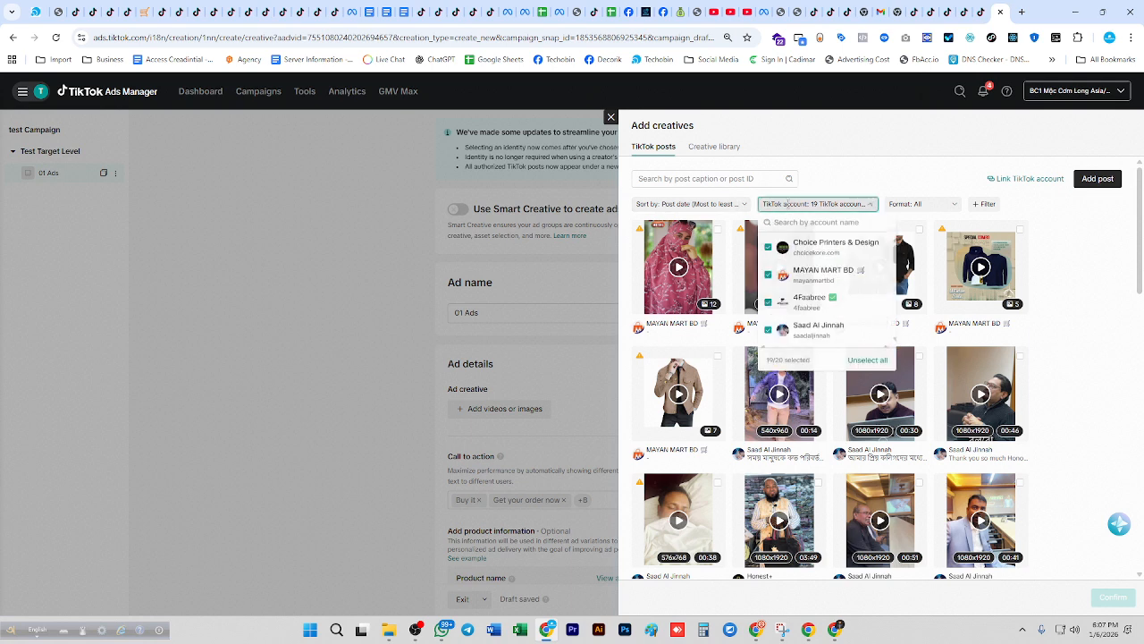
scroll(777, 277, "down", 2)
scroll(770, 270, "up", 2)
left_click(768, 249)
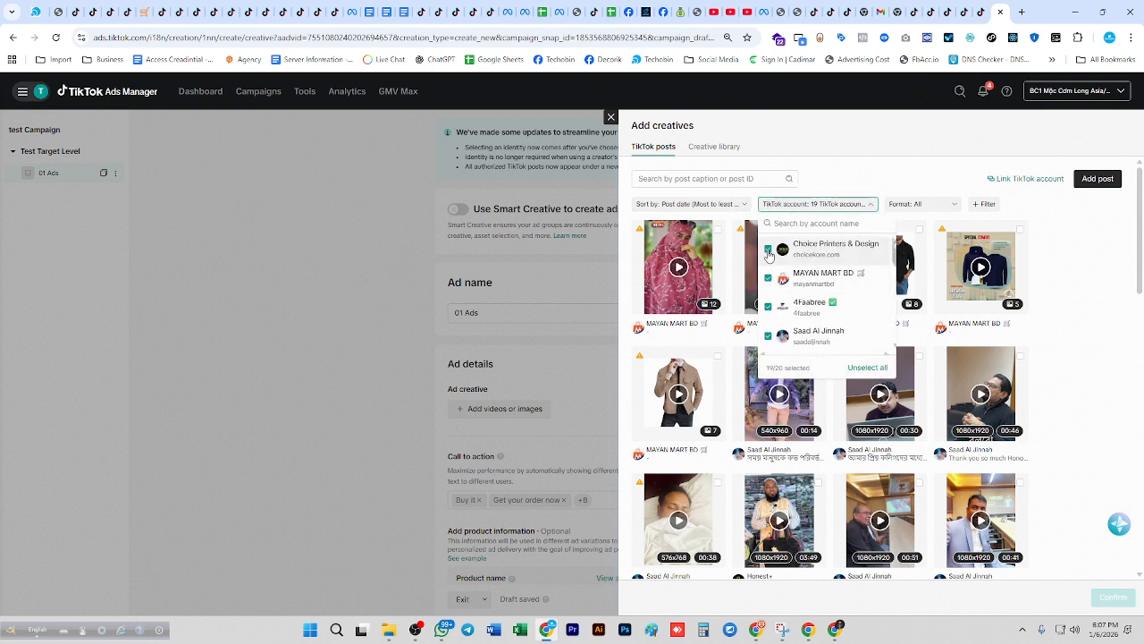
left_click(768, 306)
scroll(790, 279, "down", 2)
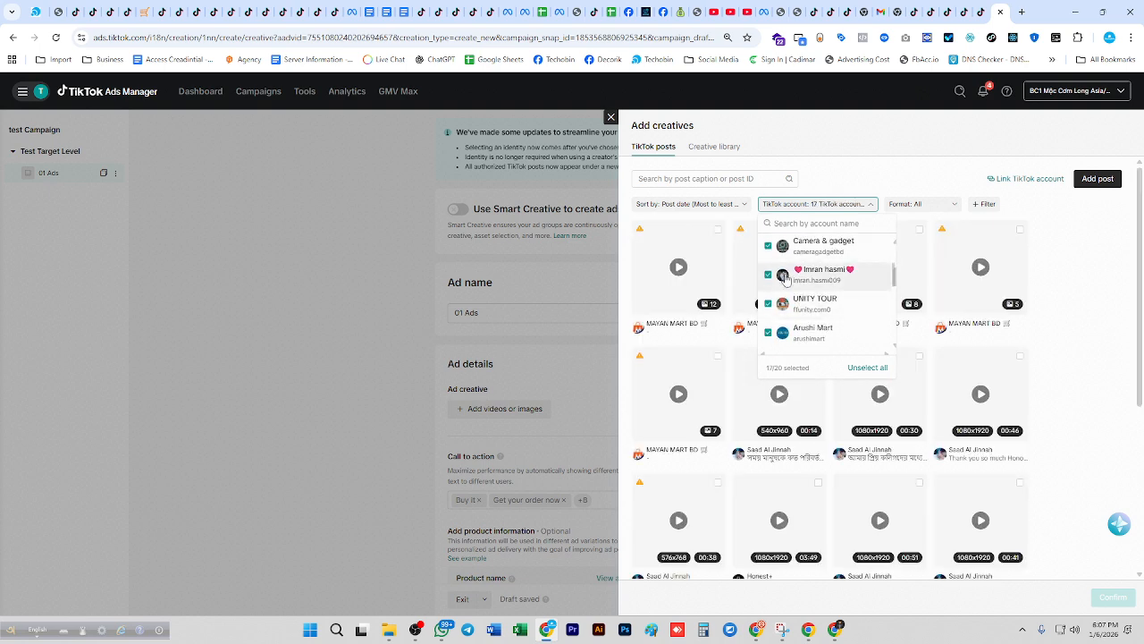
scroll(784, 277, "up", 2)
scroll(823, 342, "down", 1)
scroll(804, 322, "down", 1)
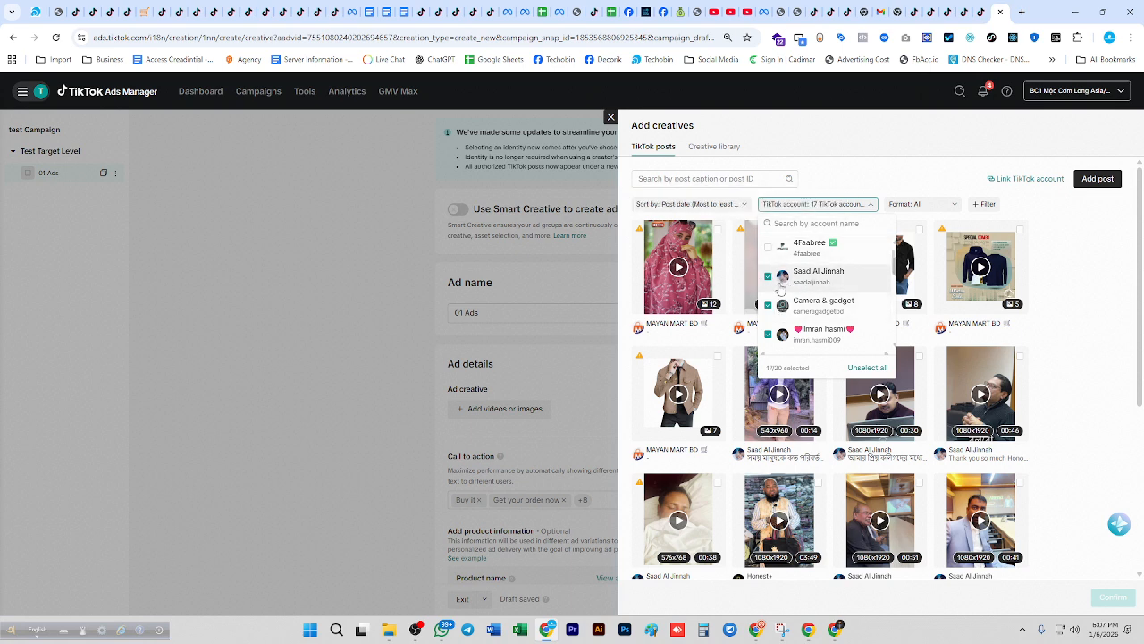
left_click(854, 176)
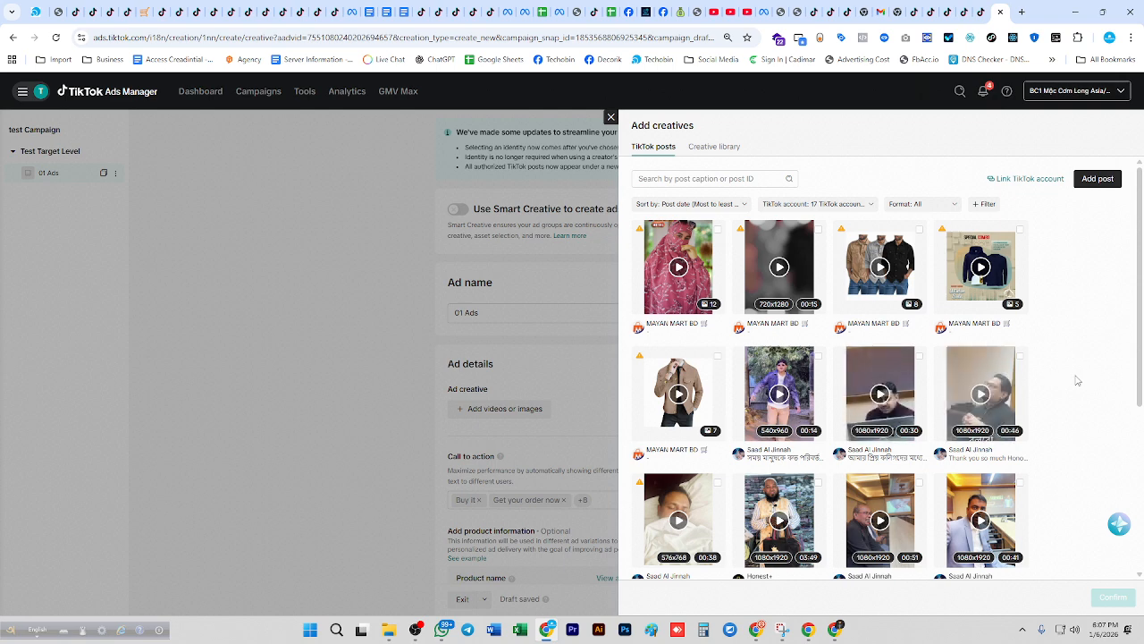
scroll(831, 321, "down", 3)
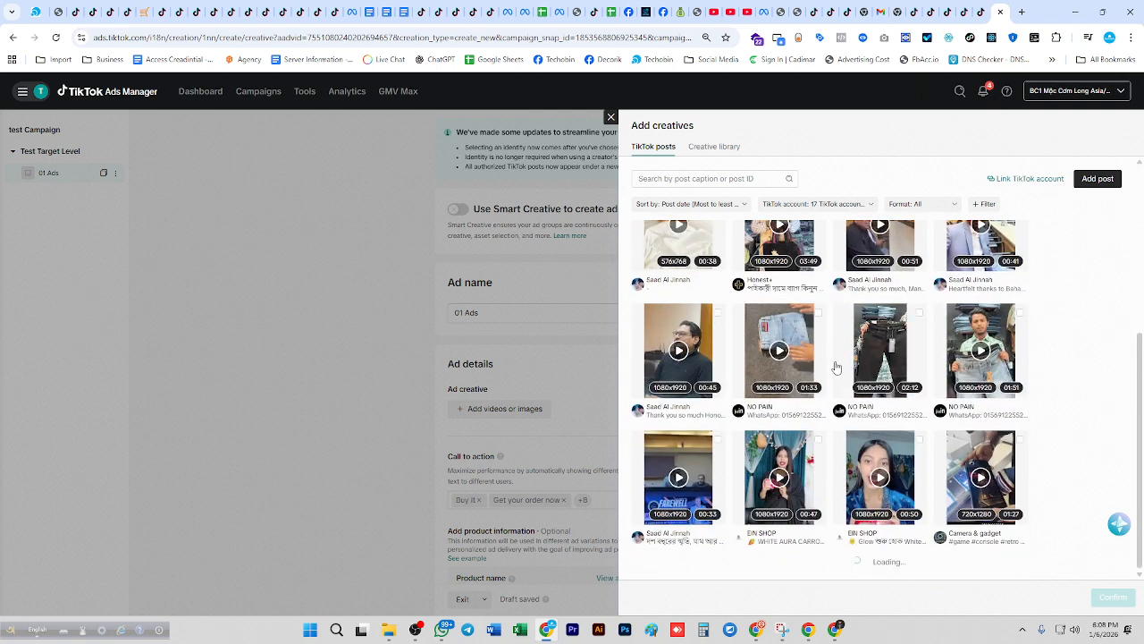
scroll(832, 362, "up", 3)
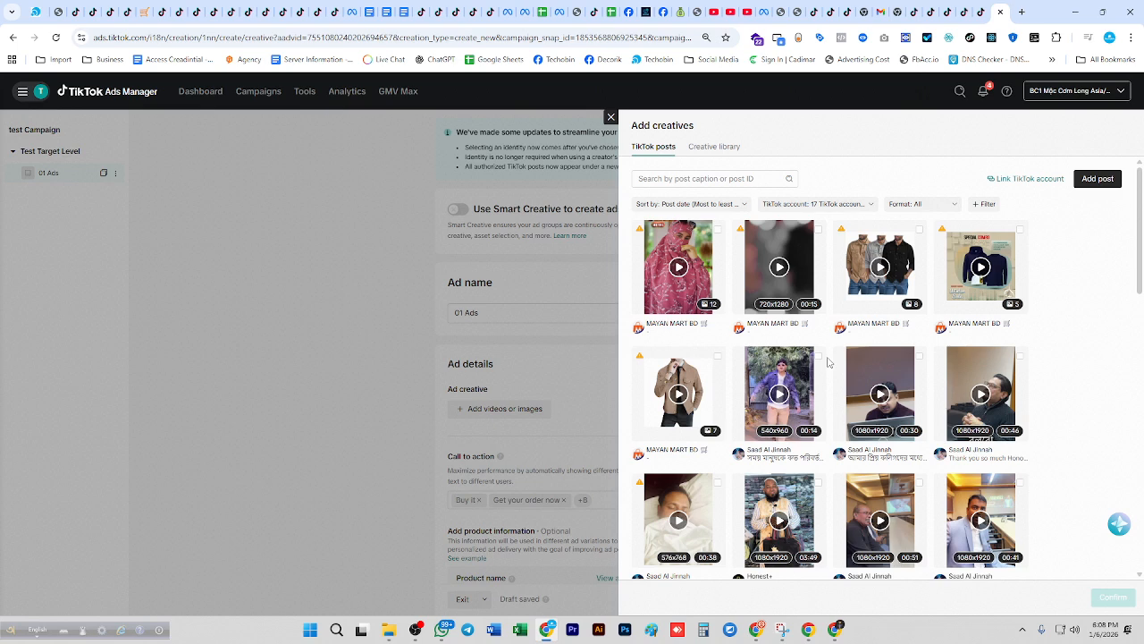
- Open tiktok.com in a new browser tab and go to the signed-in techobin.official profile
left_click(1022, 13)
type("ti")
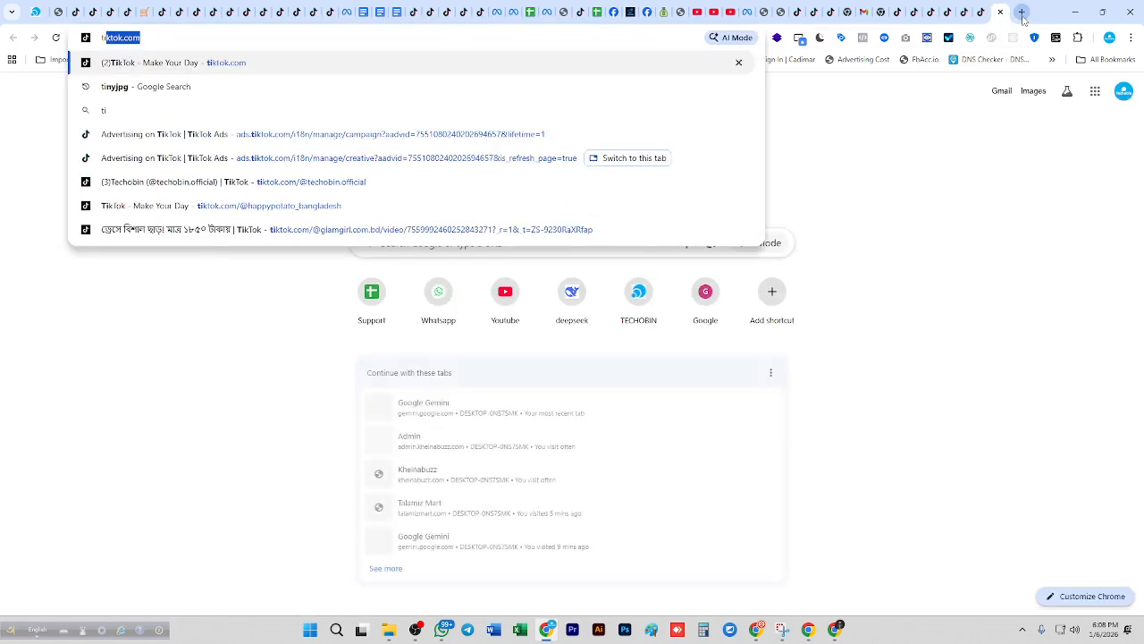
key("Return")
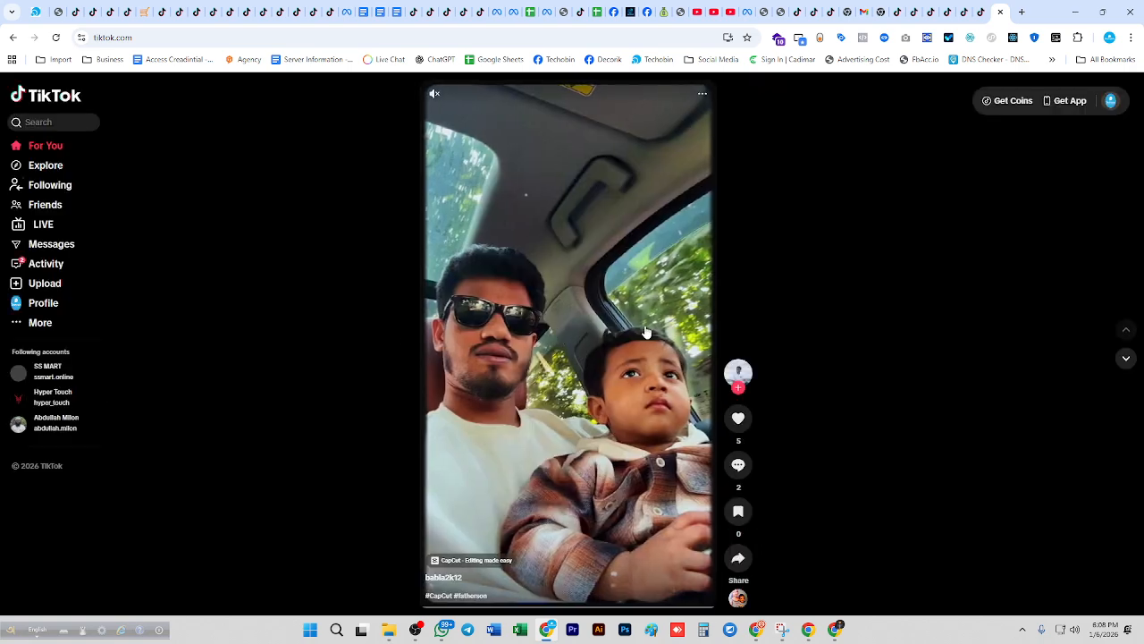
left_click(41, 304)
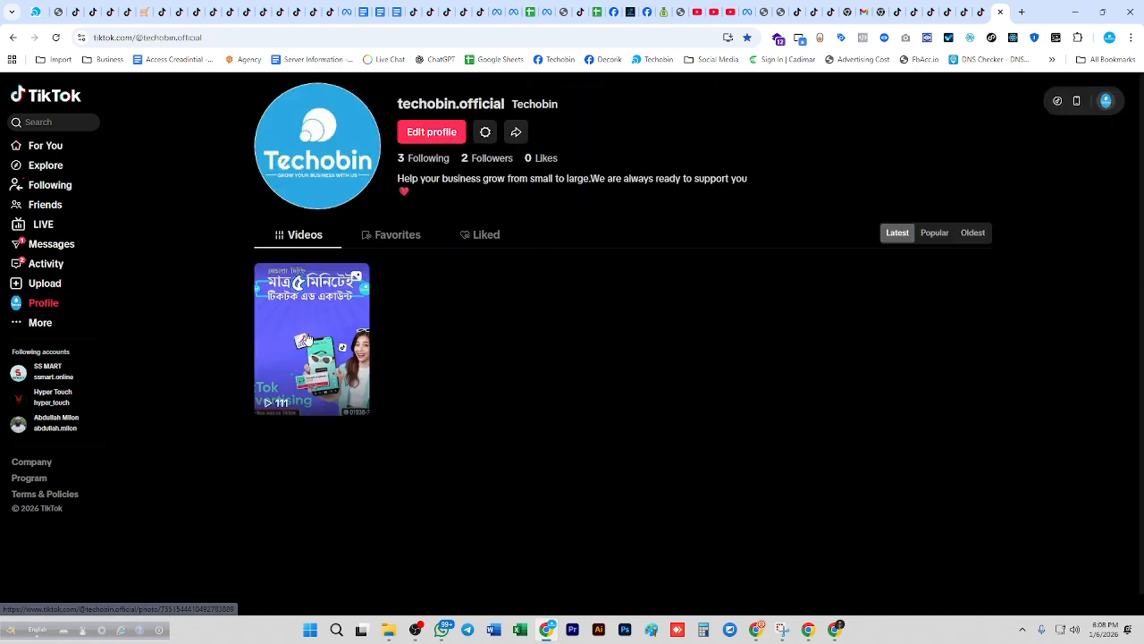
- Open the profile's TikTok advertising photo post and copy the post ID from its web address
left_click(312, 330)
left_click(354, 205)
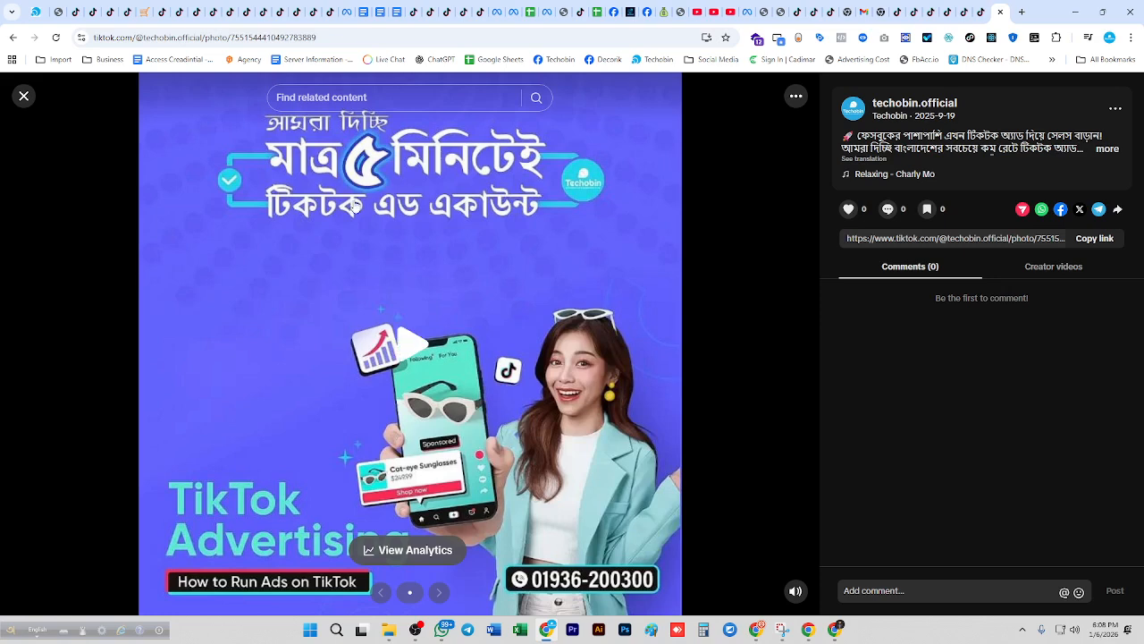
double_click(251, 40)
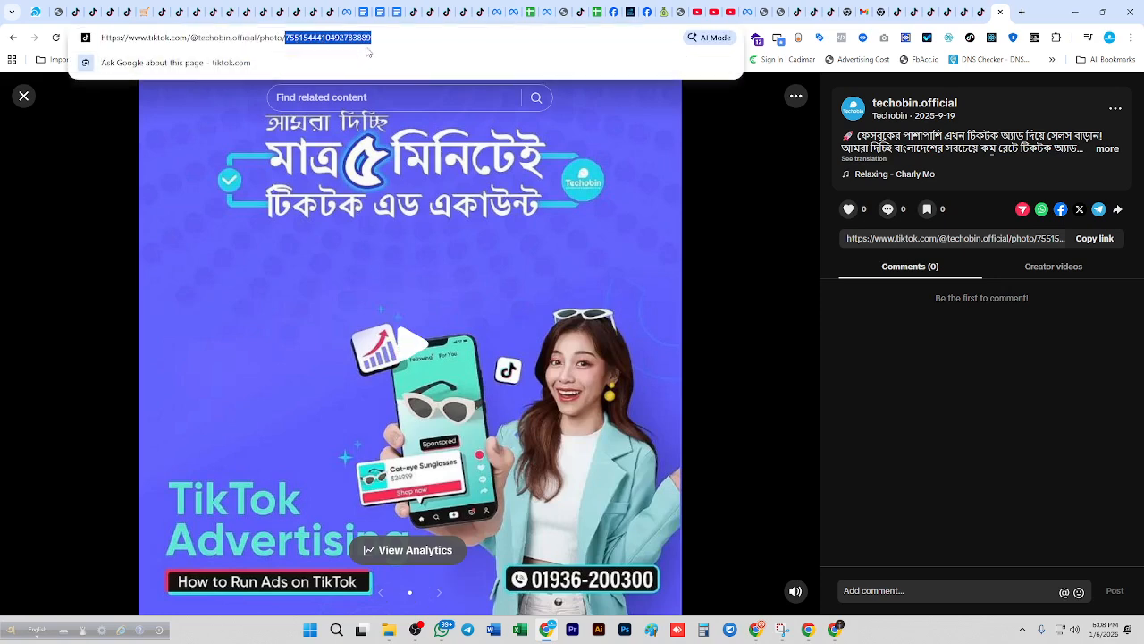
- Back in TikTok Ads Manager, search the TikTok posts by the copied post ID and add the Techobin post as the creative
left_click(980, 12)
left_click(717, 177)
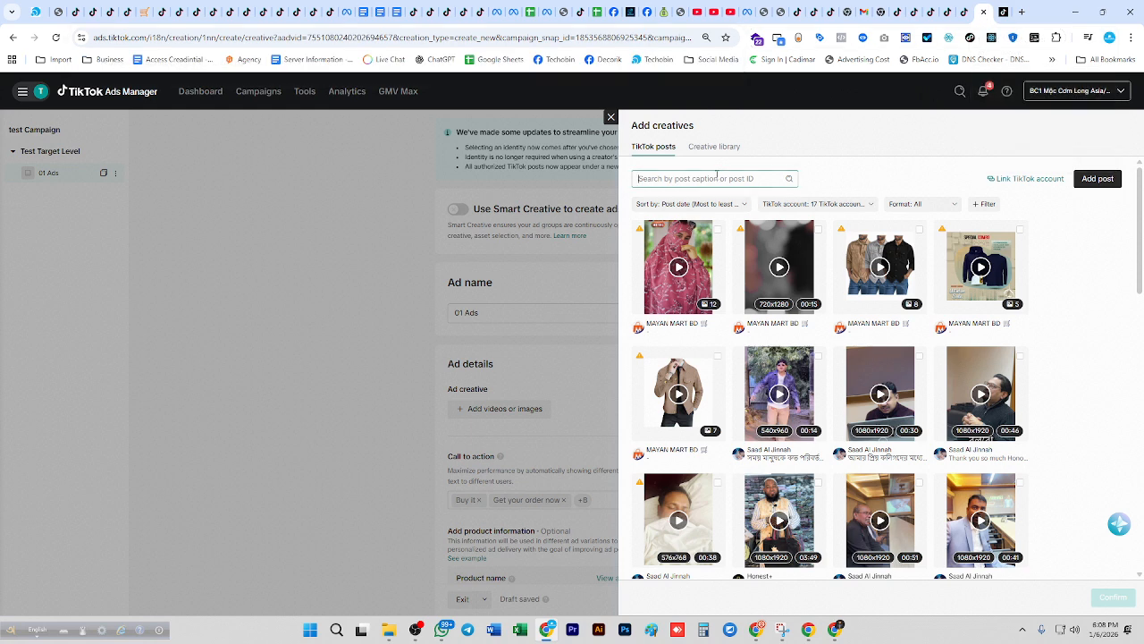
key("ctrl+v")
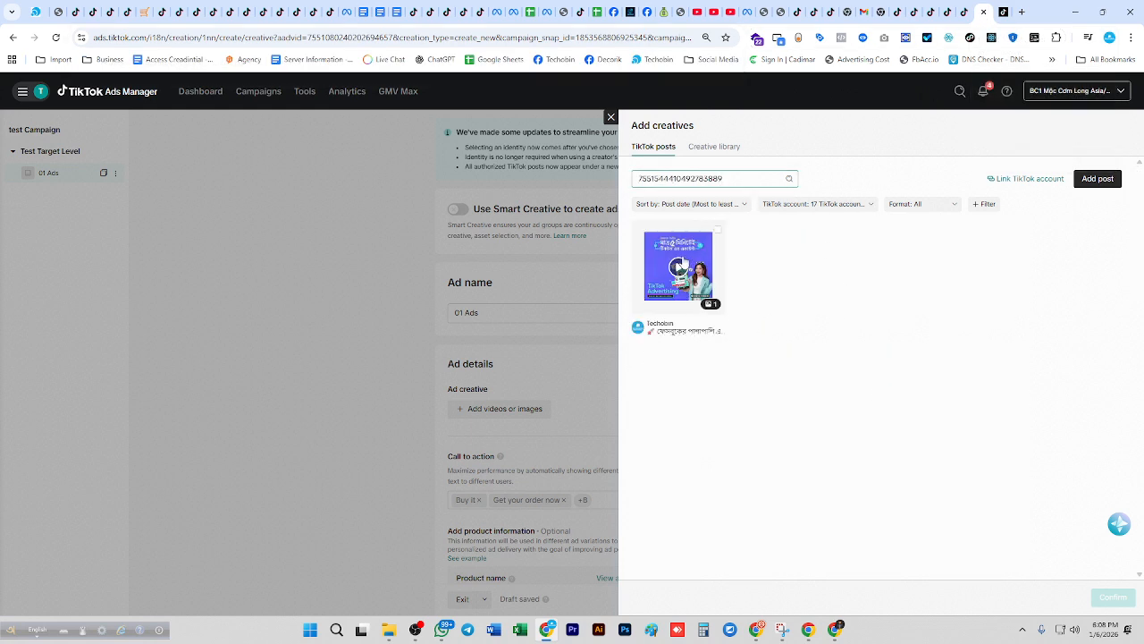
left_click(680, 265)
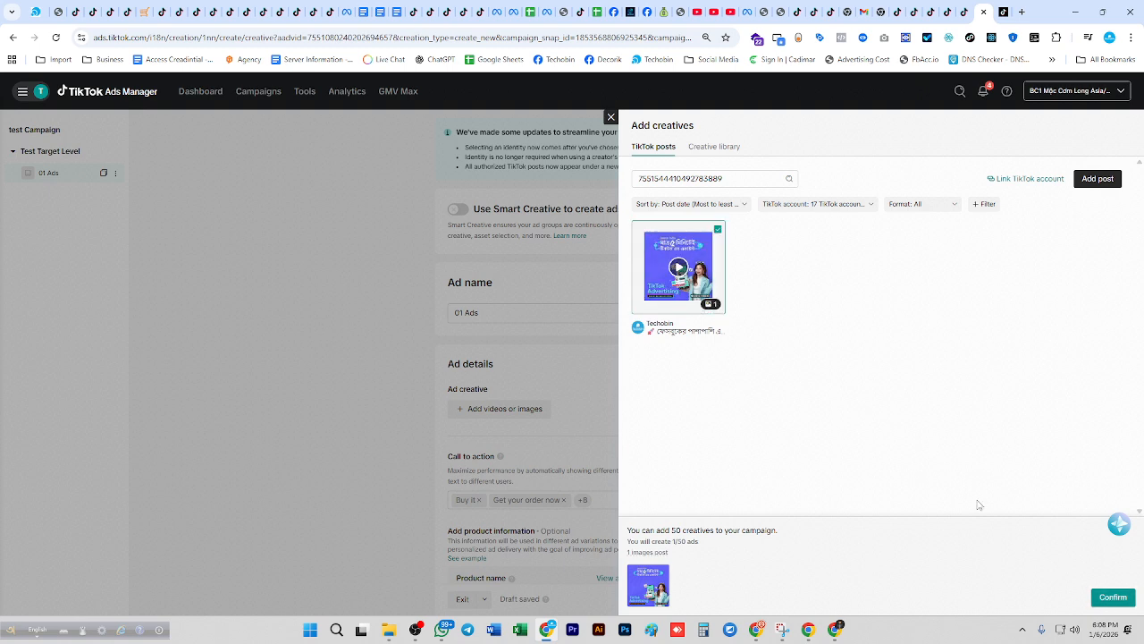
left_click(1112, 596)
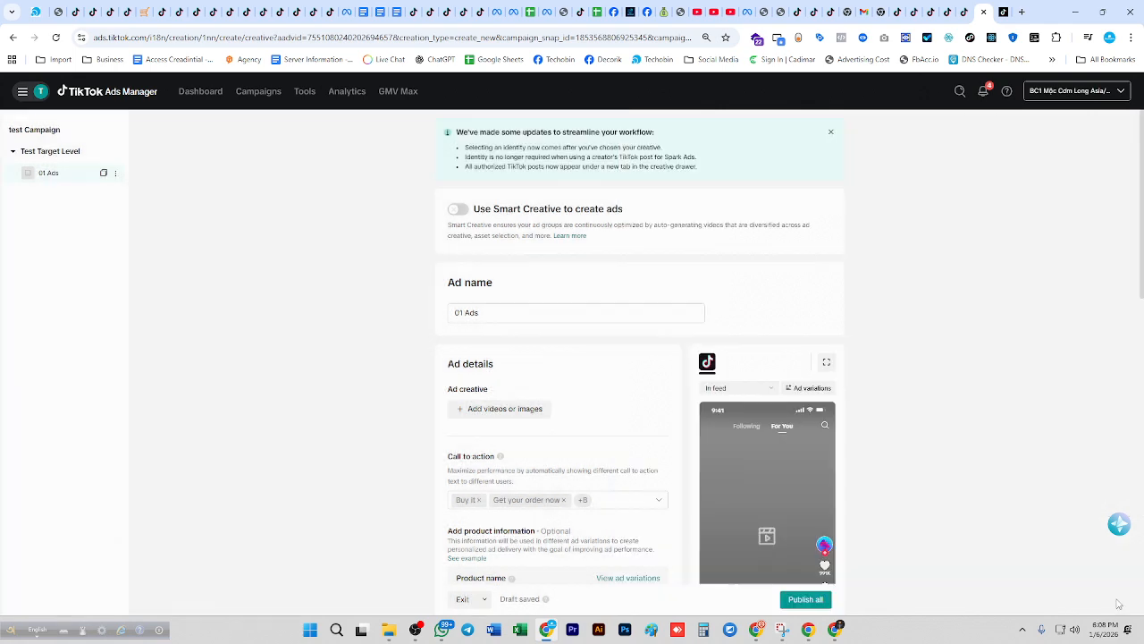
- Clear the preset call-to-action options in the ad details and select only "Order now"
scroll(596, 283, "down", 1)
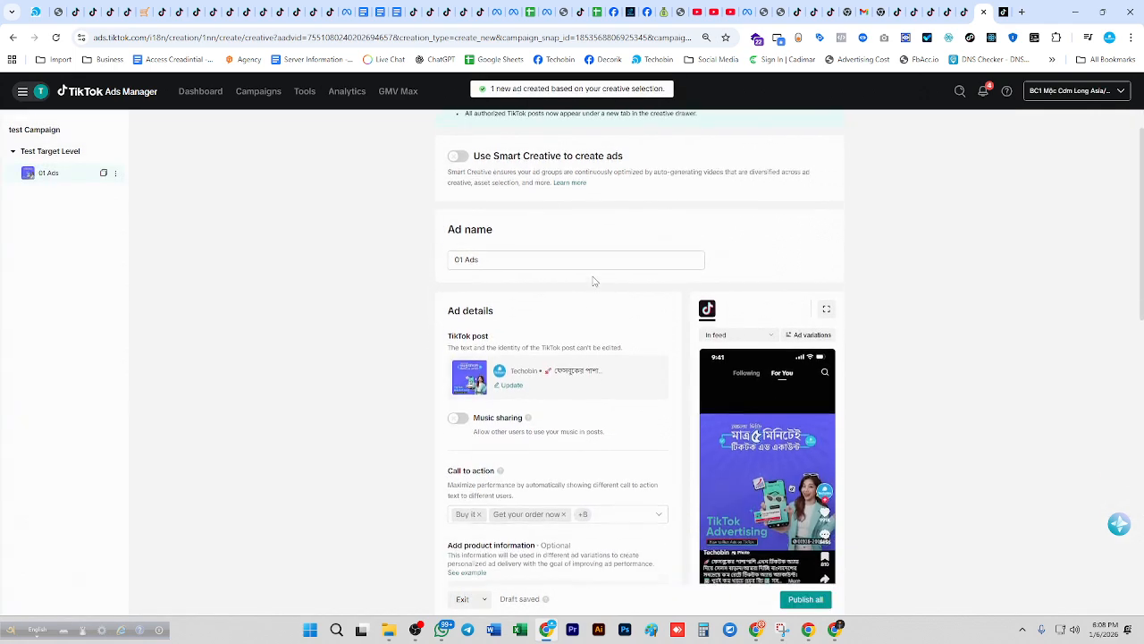
scroll(581, 291, "down", 3)
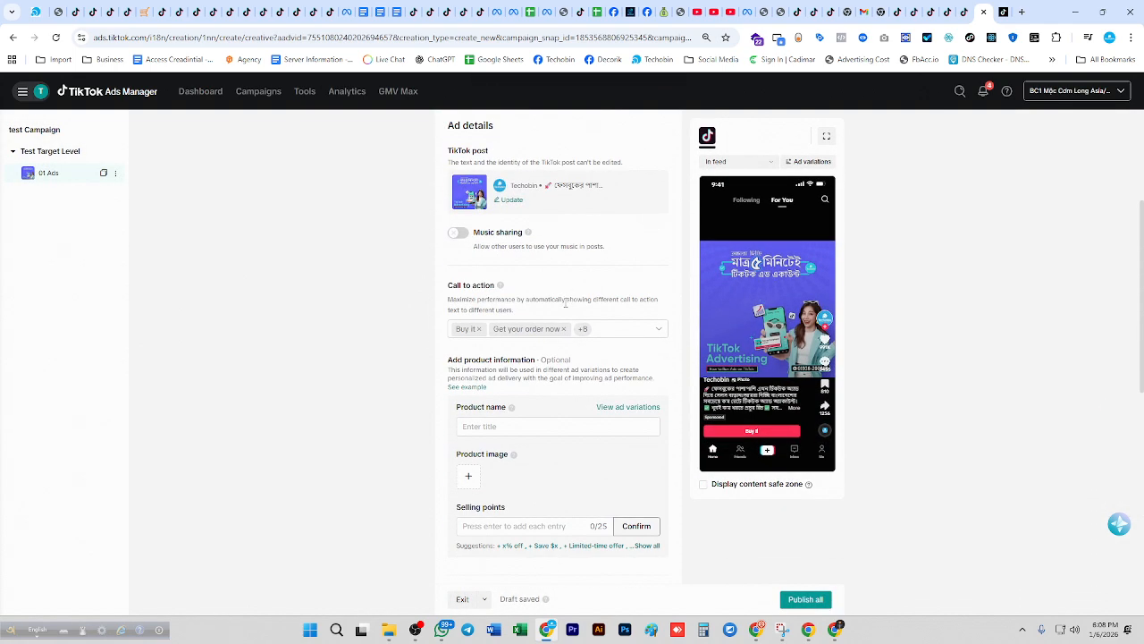
left_click_drag(459, 285, 493, 284)
left_click(660, 331)
left_click(554, 332)
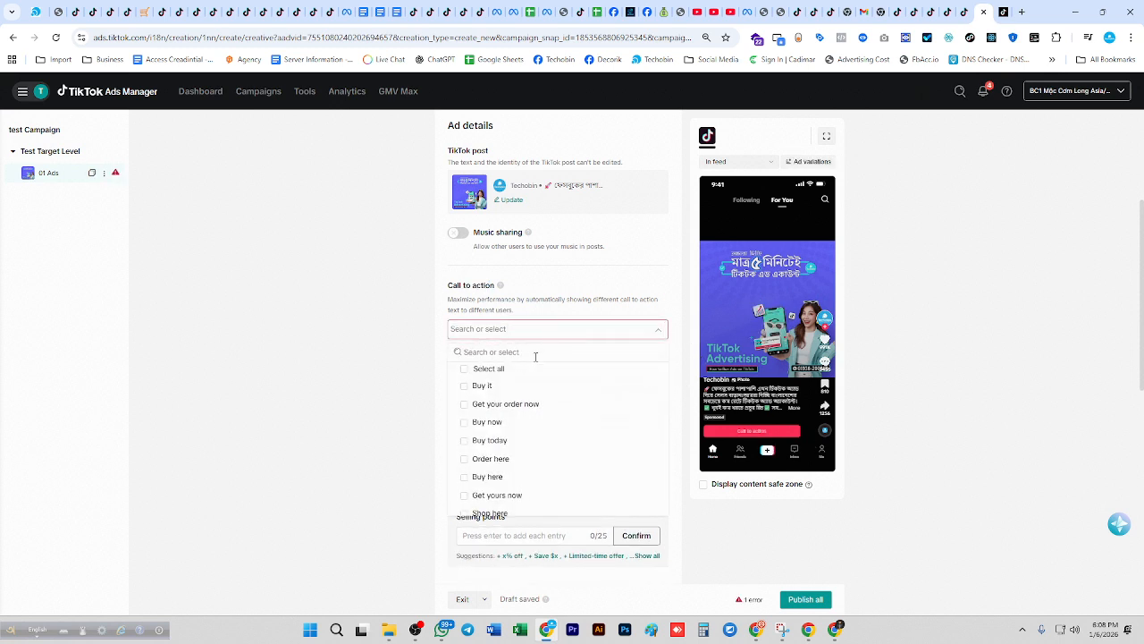
scroll(513, 449, "down", 5)
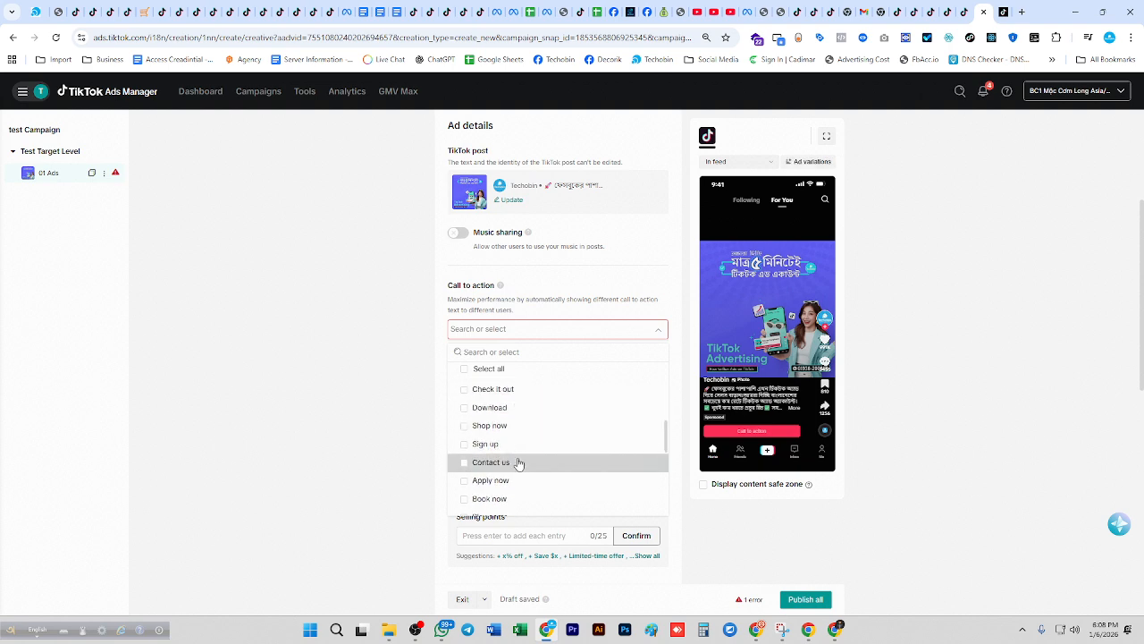
scroll(518, 464, "down", 2)
scroll(555, 462, "down", 2)
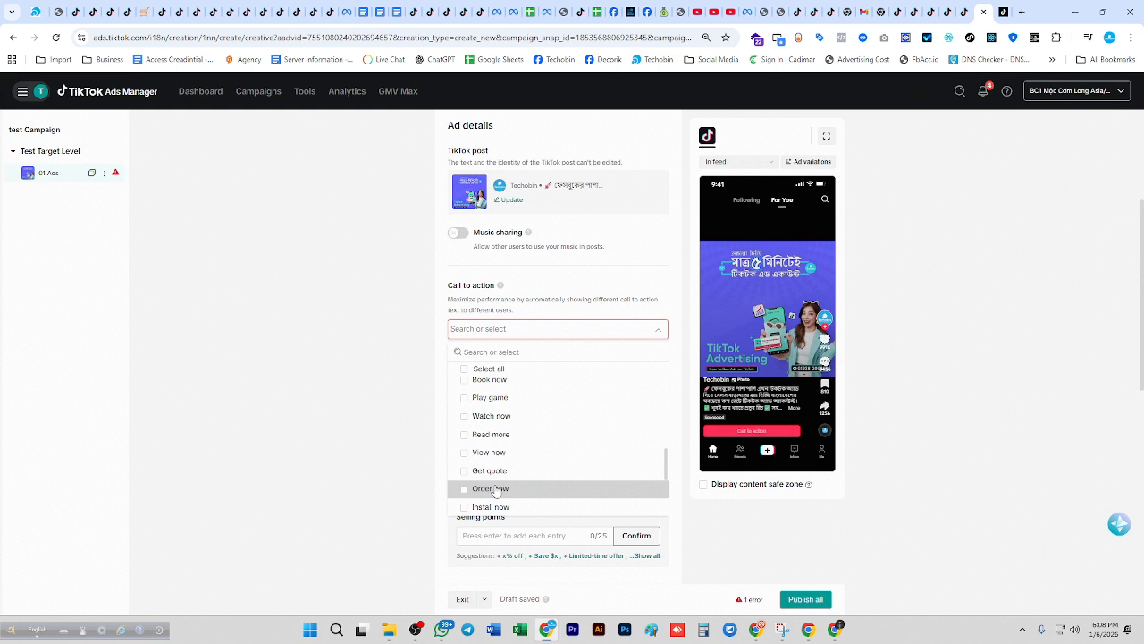
left_click(465, 489)
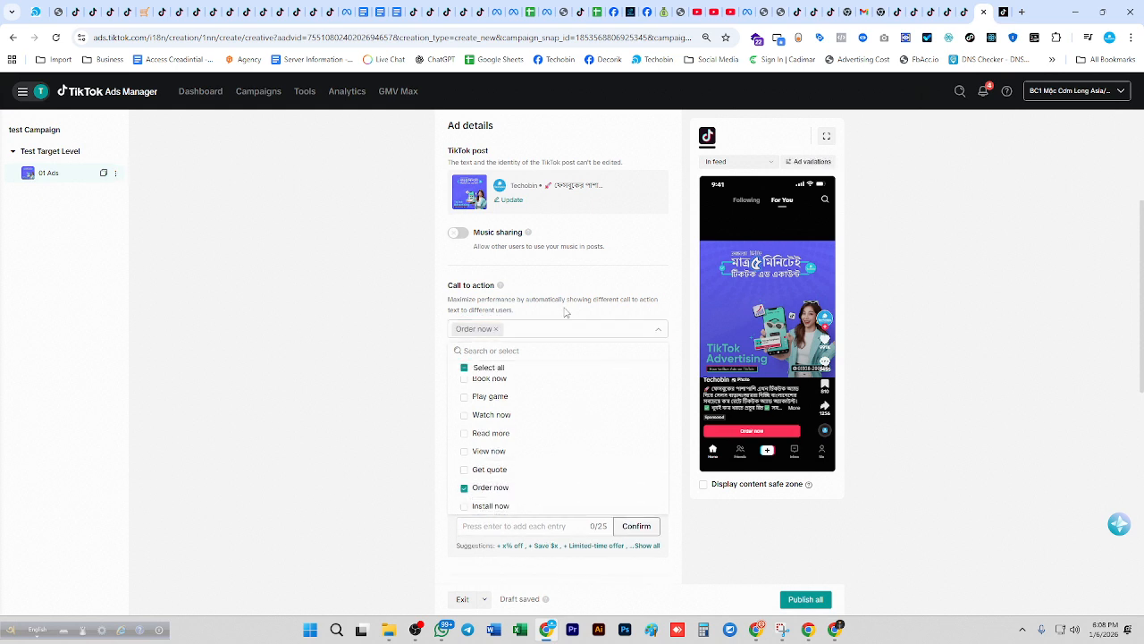
left_click(523, 329)
- Examine the optional product information fields and the ad variations preview, and close the preview
scroll(560, 453, "down", 1)
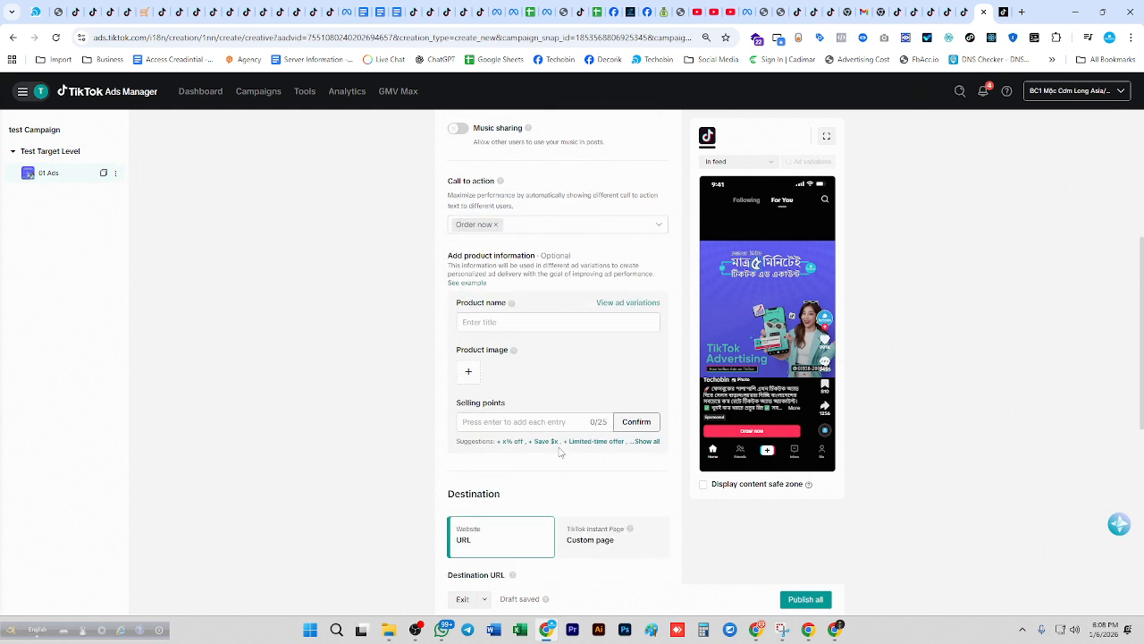
left_click(507, 310)
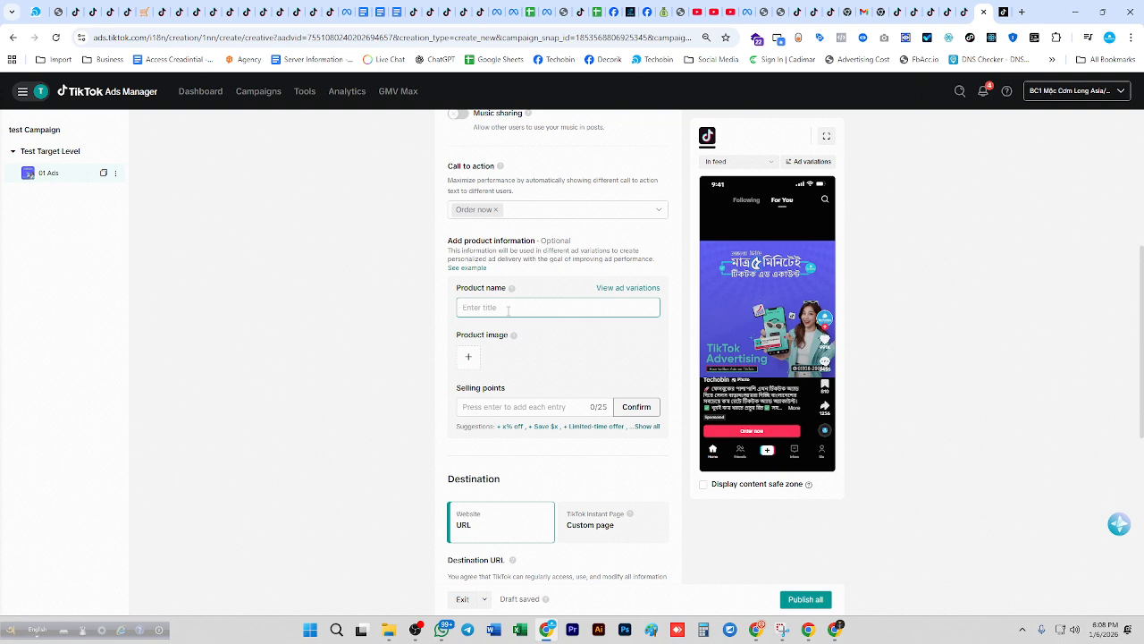
left_click(628, 288)
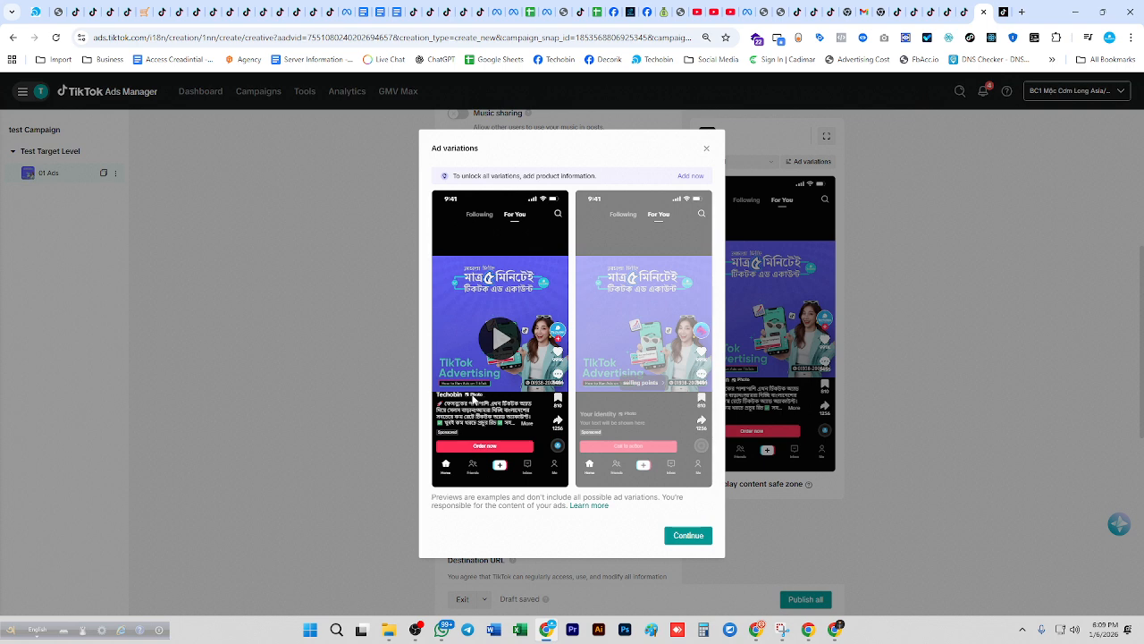
left_click(708, 148)
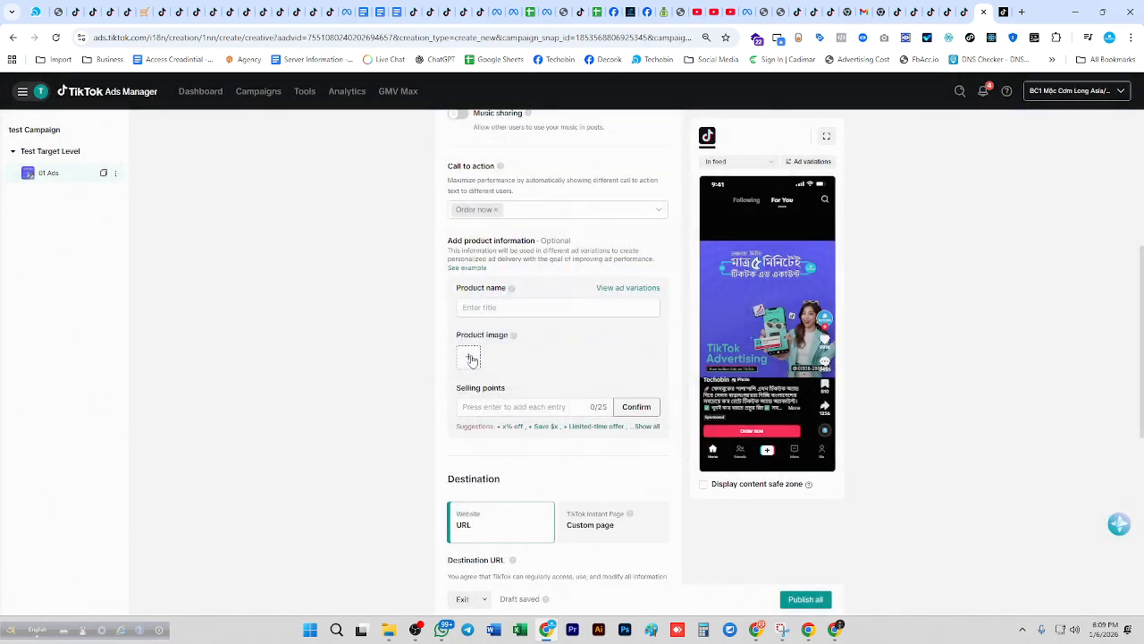
- Upload the three images dated yesterday from Downloads as product images and check the ad variations preview
mouse_move(474, 340)
left_mouse_down()
mouse_move(501, 336)
mouse_move(474, 360)
left_mouse_up()
left_click(466, 358)
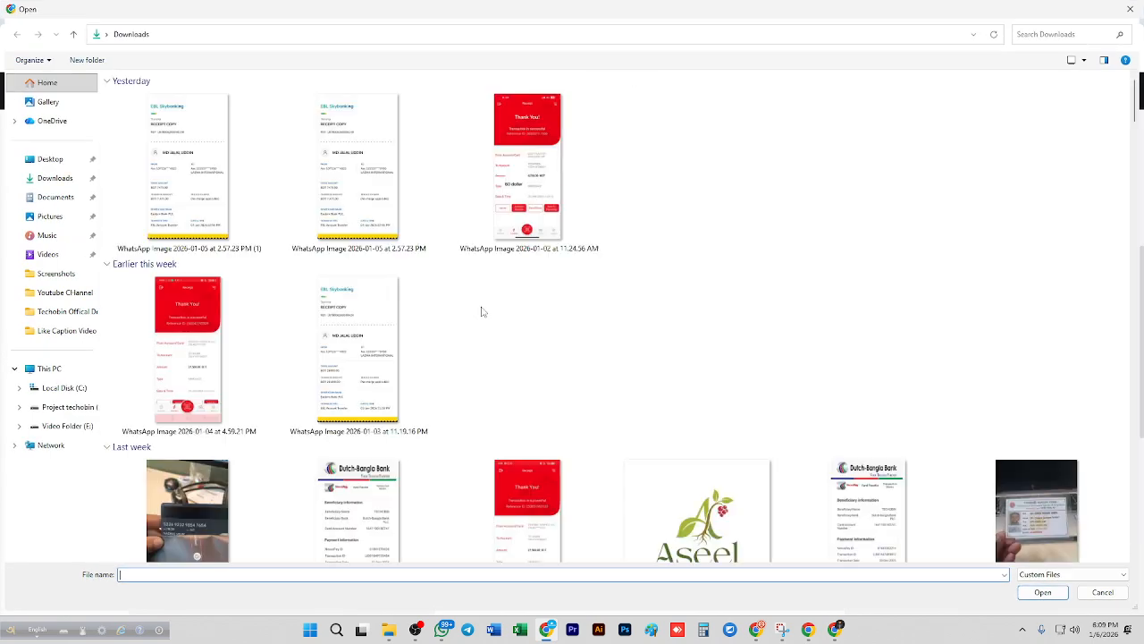
left_click_drag(619, 224, 240, 159)
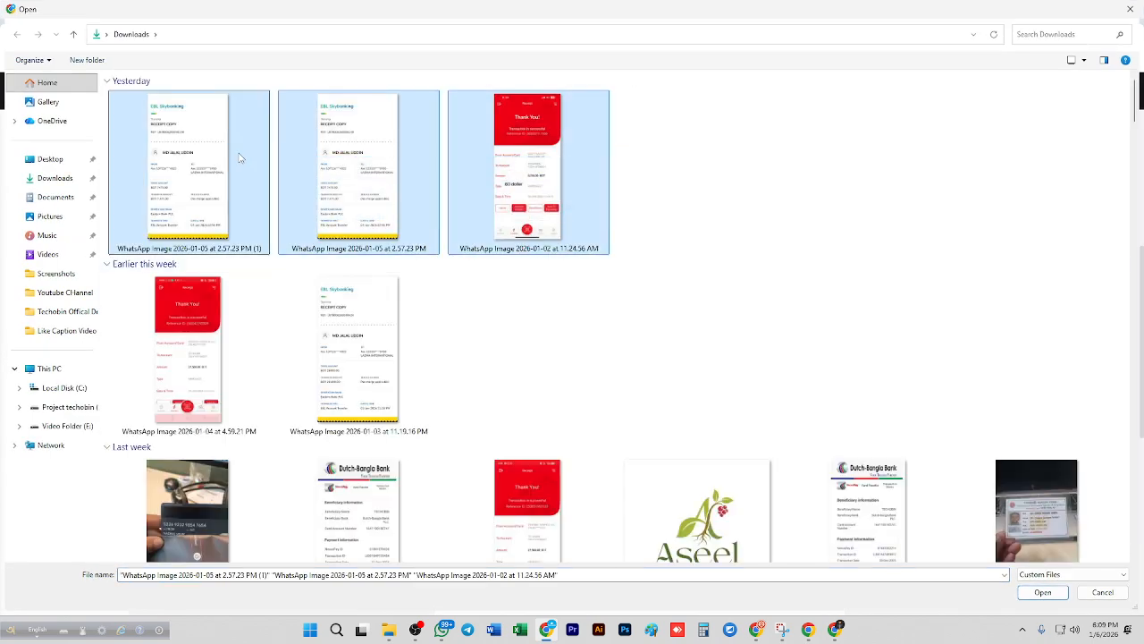
key("Return")
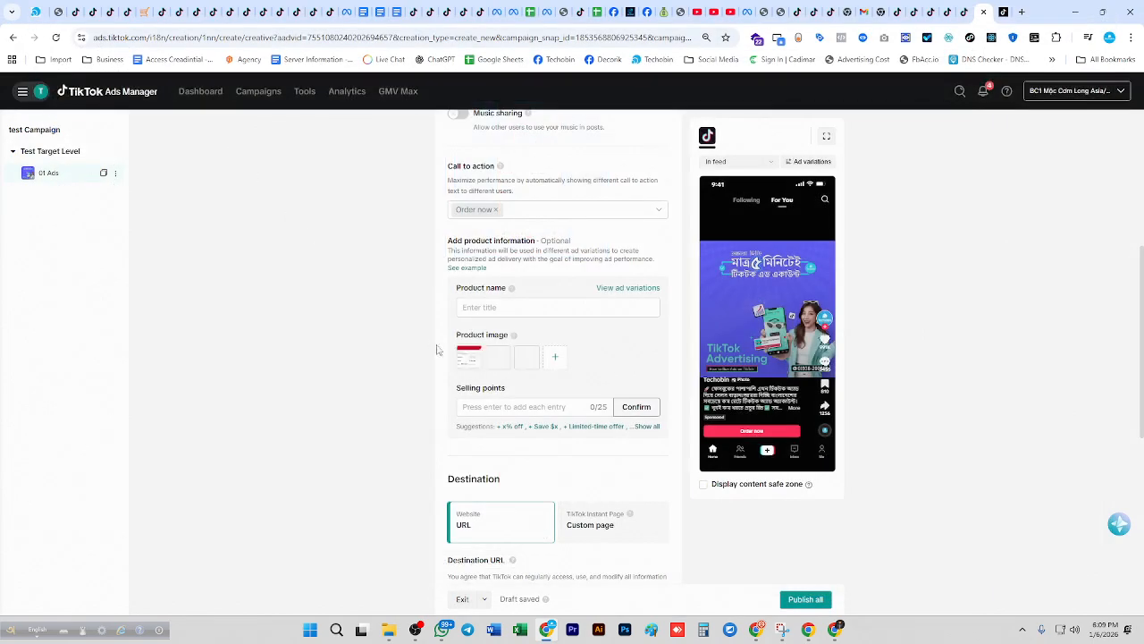
left_click(628, 291)
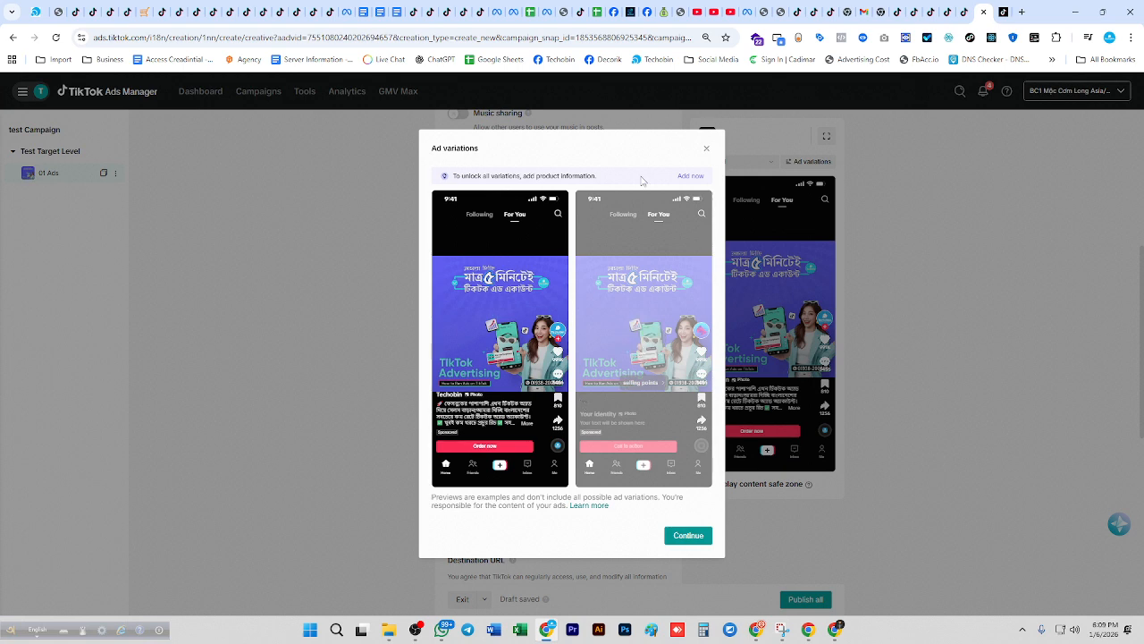
left_click(706, 149)
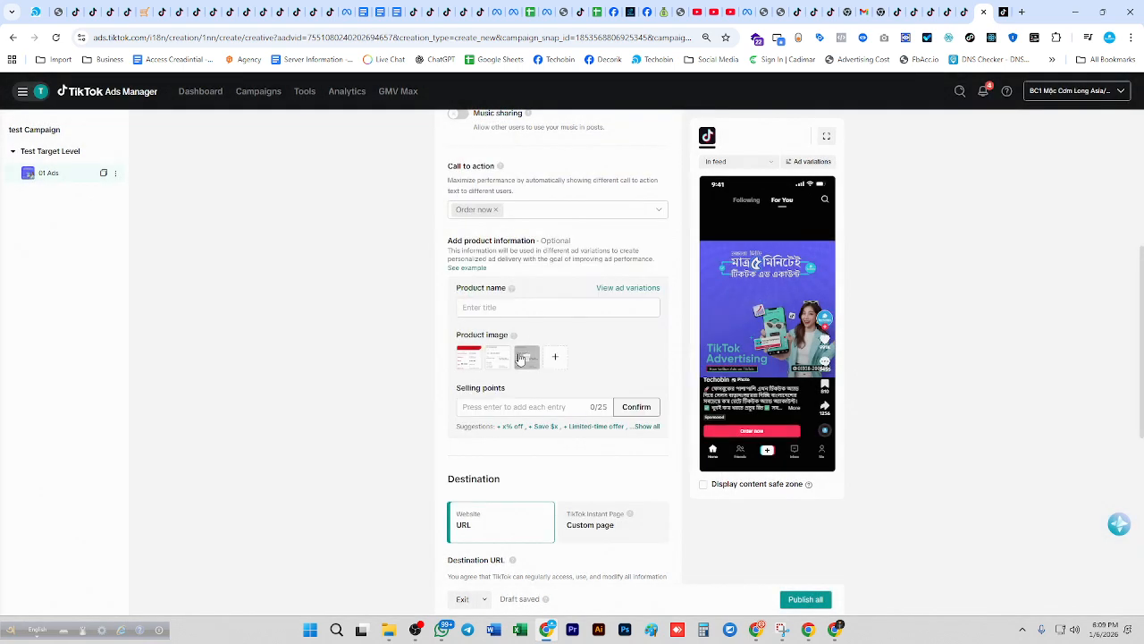
- Remove all three uploaded product images from the product information
left_click(526, 358)
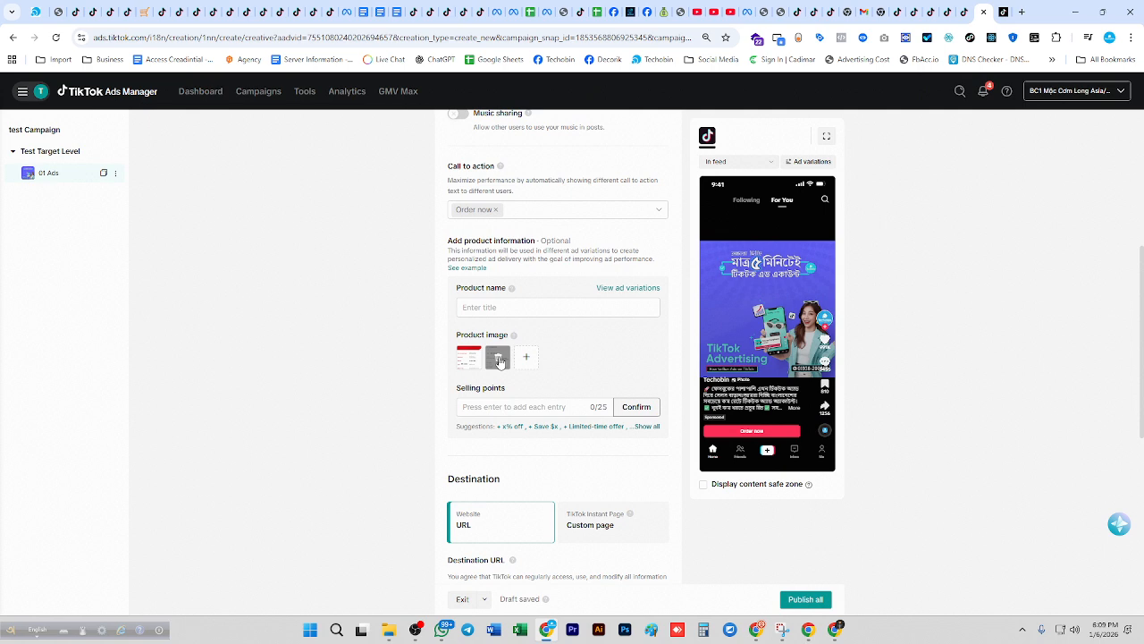
left_click(498, 358)
left_click(466, 357)
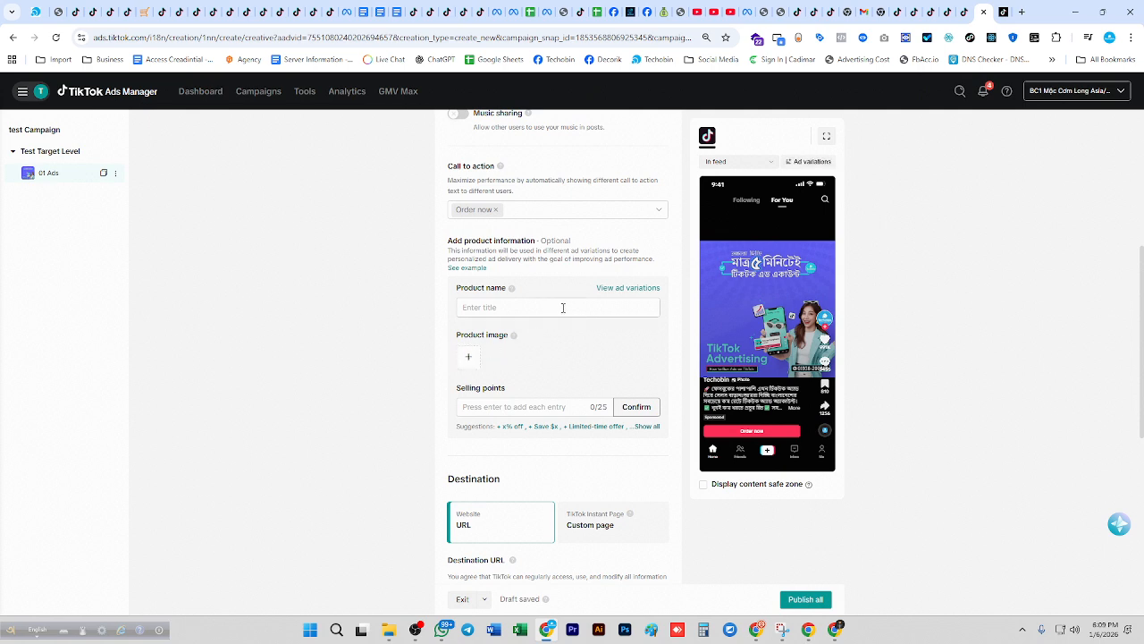
left_click(560, 302)
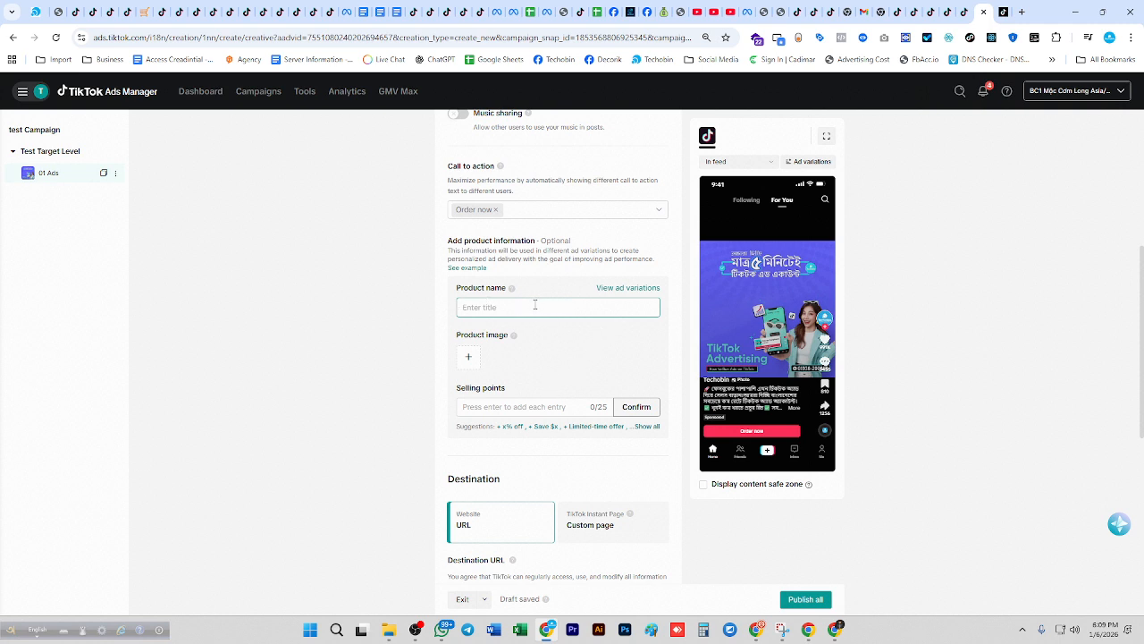
mouse_move(782, 362)
scroll(568, 357, "down", 1)
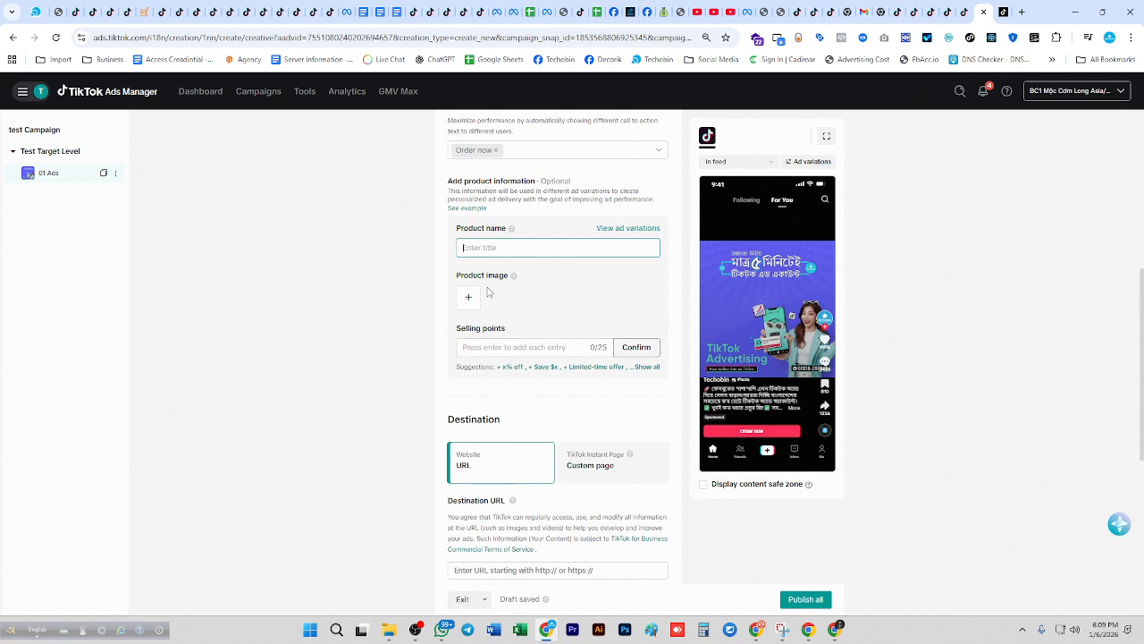
left_click(548, 347)
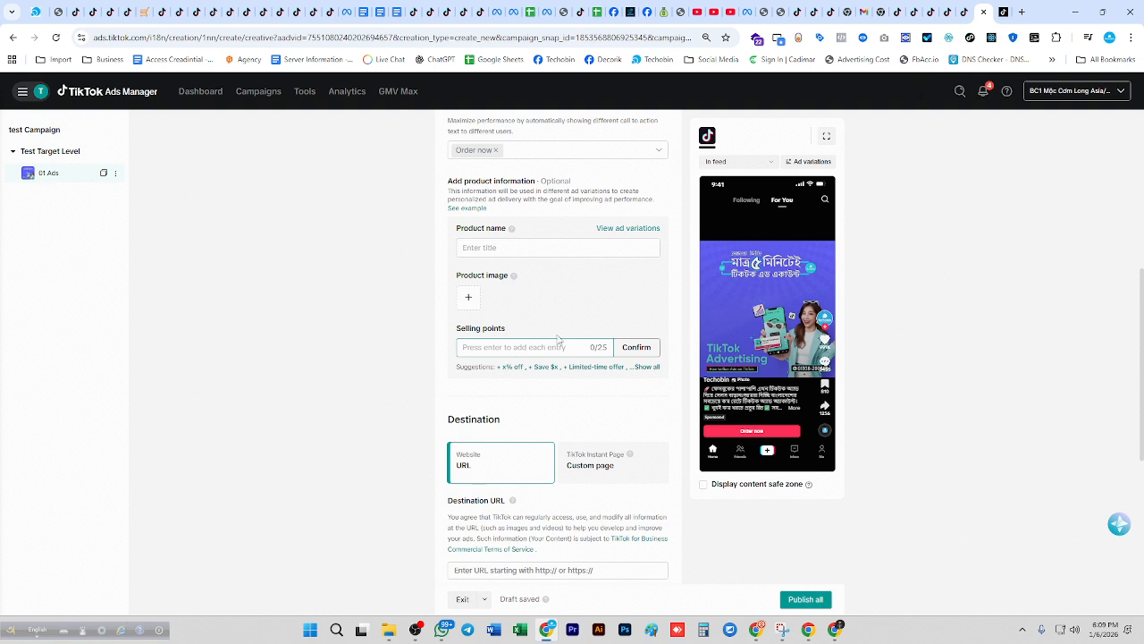
- Open techobin.com in a new browser tab and copy its web address for the ad's destination
scroll(557, 339, "down", 3)
left_click(560, 449)
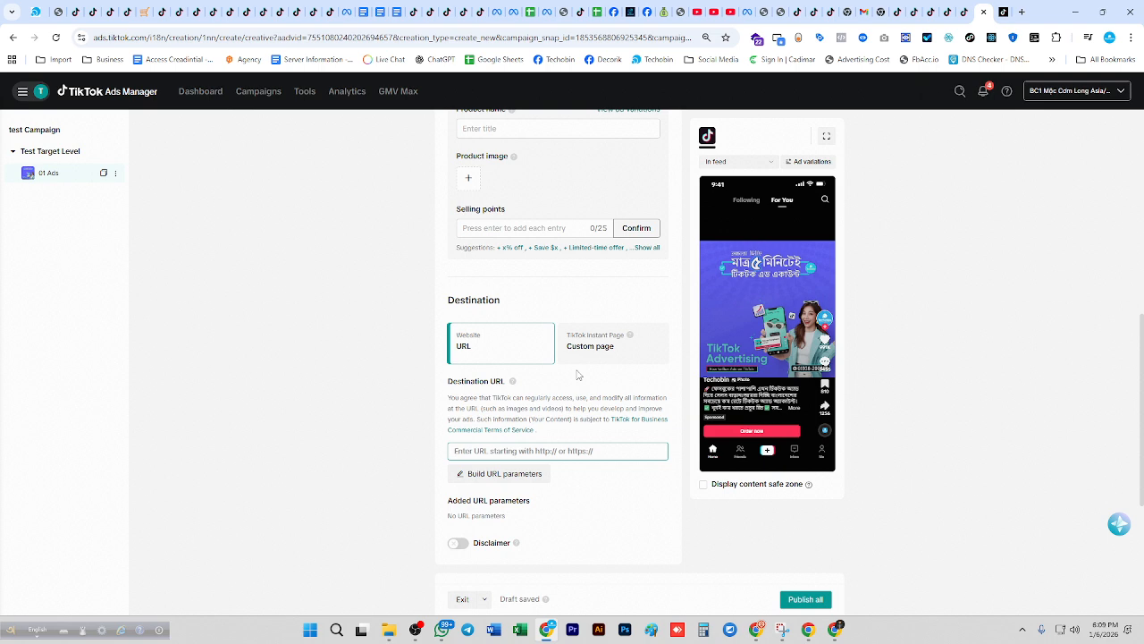
left_click(1023, 13)
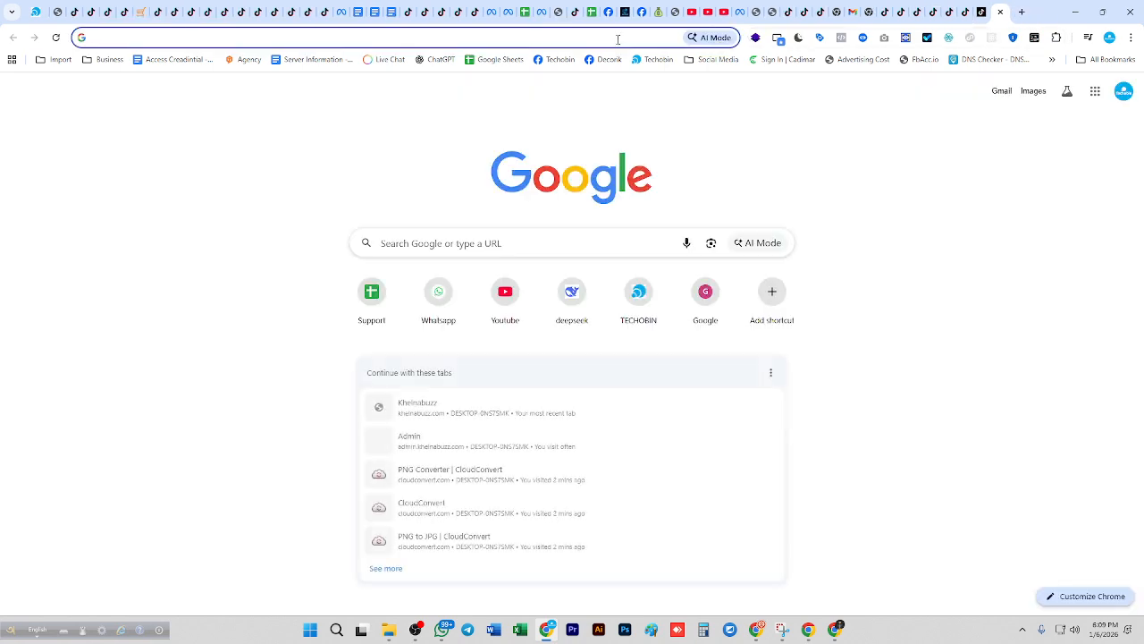
type("te")
key("Return")
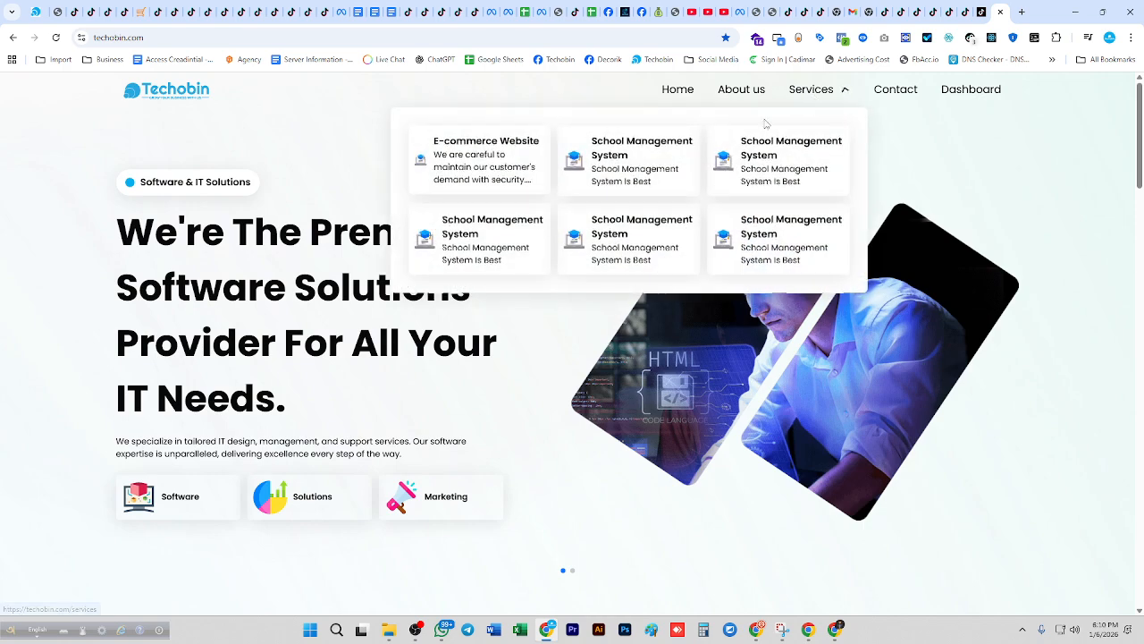
left_click(233, 37)
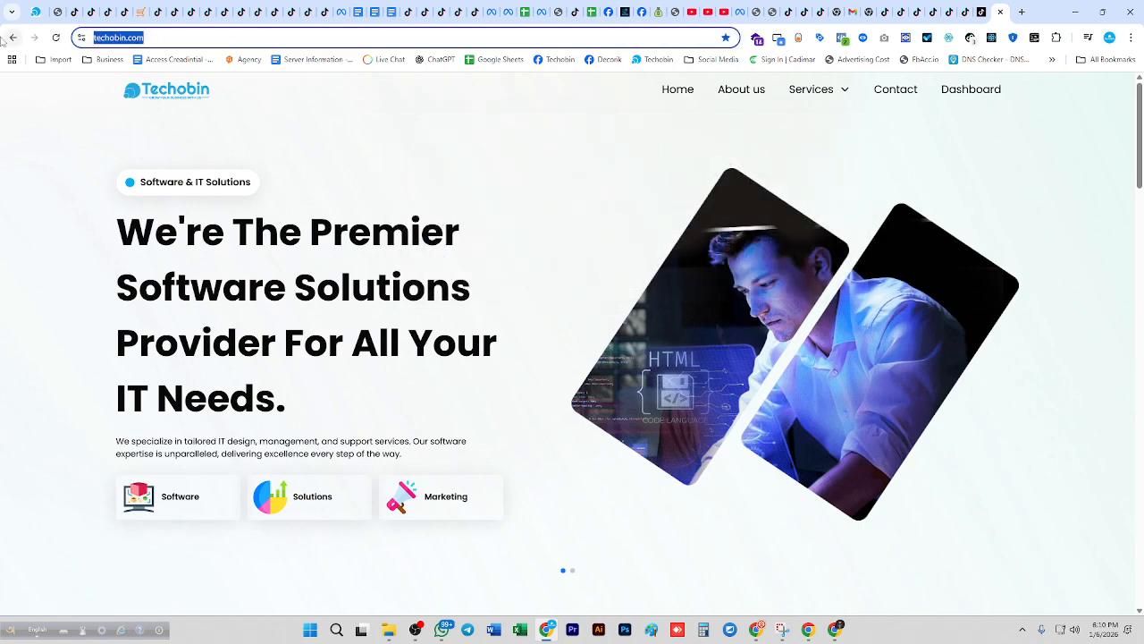
key("ctrl+x")
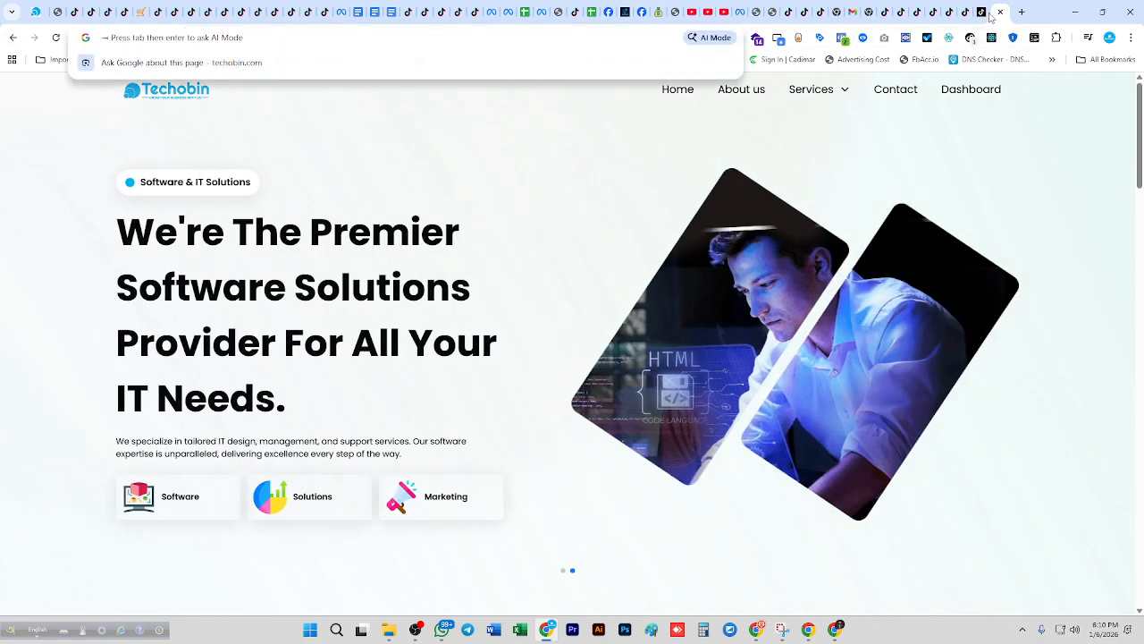
- Return to TikTok Ads Manager and paste the copied techobin.com address as the ad's destination URL
left_click(987, 14)
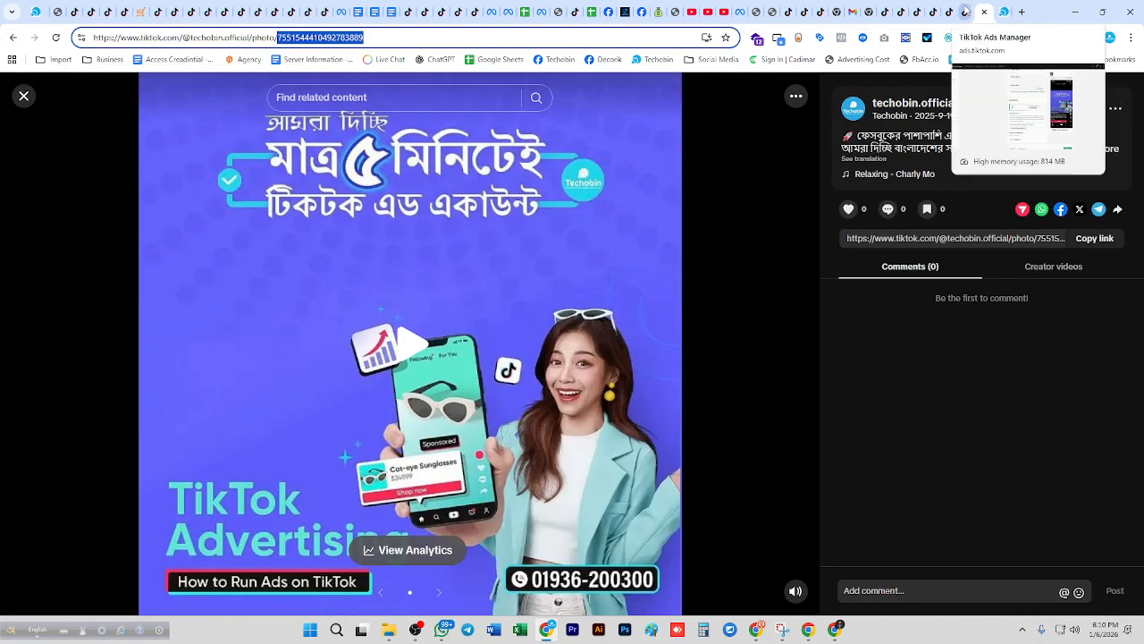
left_click(965, 12)
key("ctrl+v")
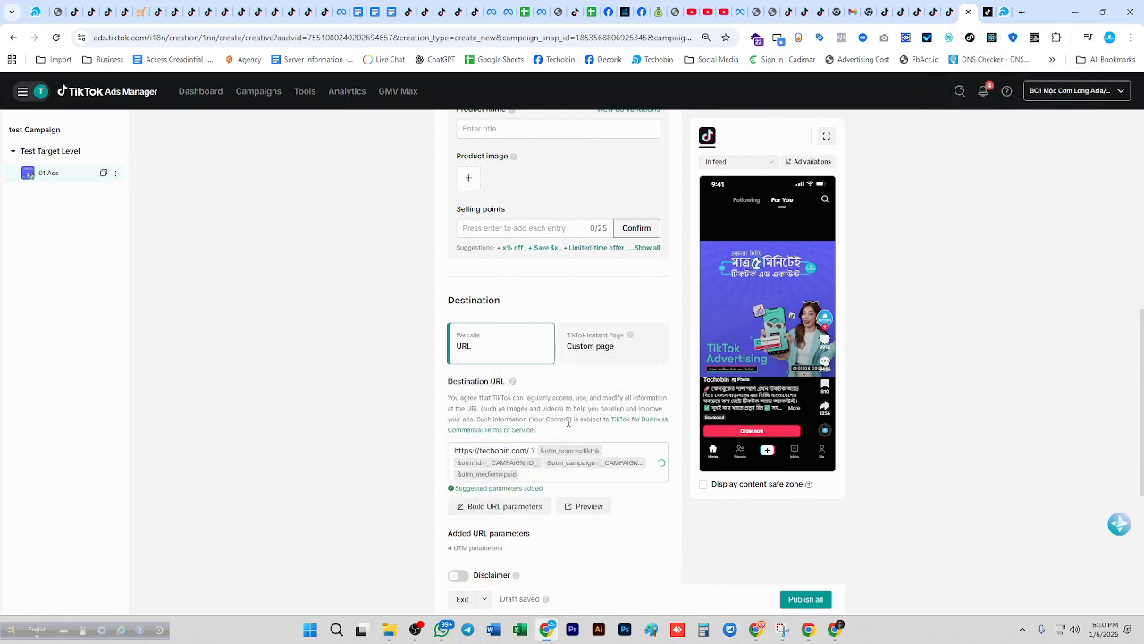
- Review the ad's optional tracking settings and the budget, targeting and device settings of the Test Target Level ad group
scroll(550, 433, "down", 4)
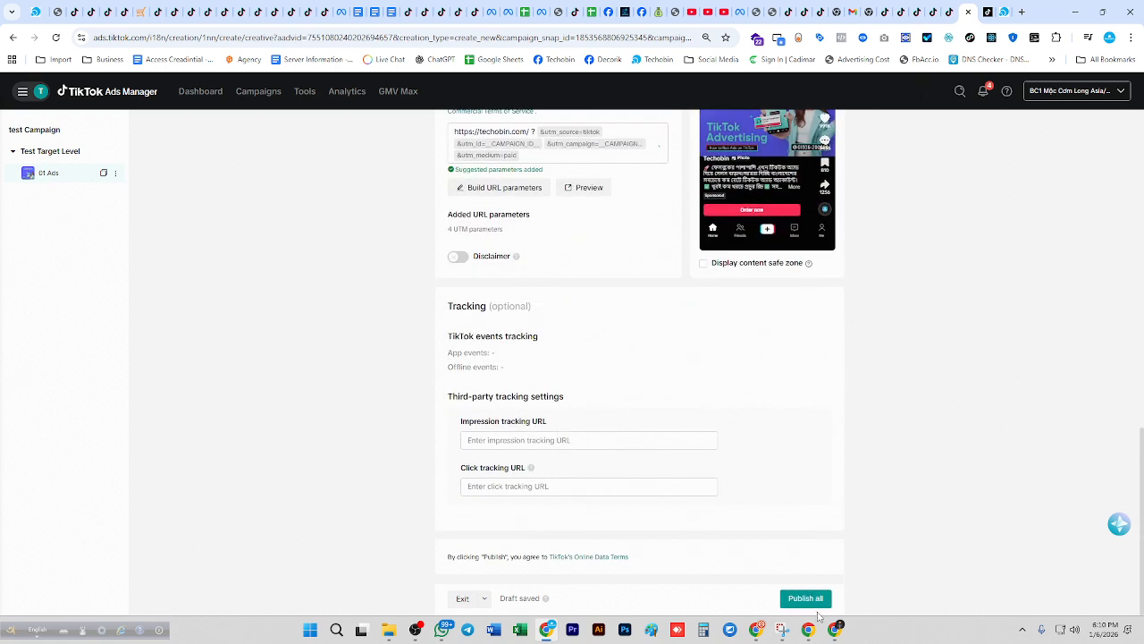
scroll(555, 438, "up", 5)
left_click(57, 153)
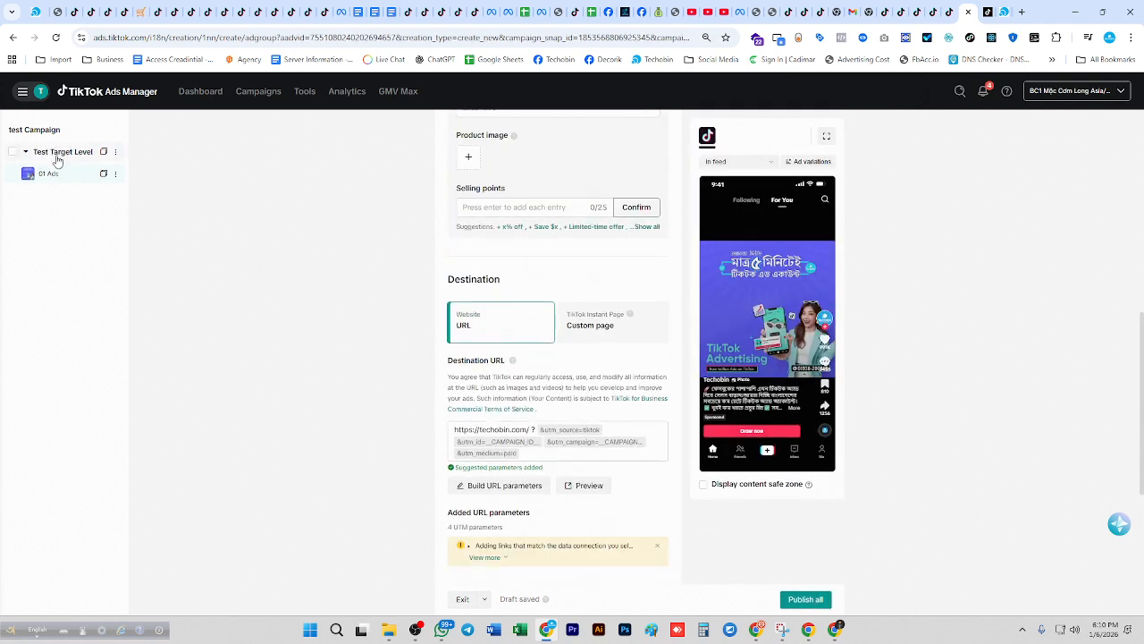
scroll(550, 429, "up", 10)
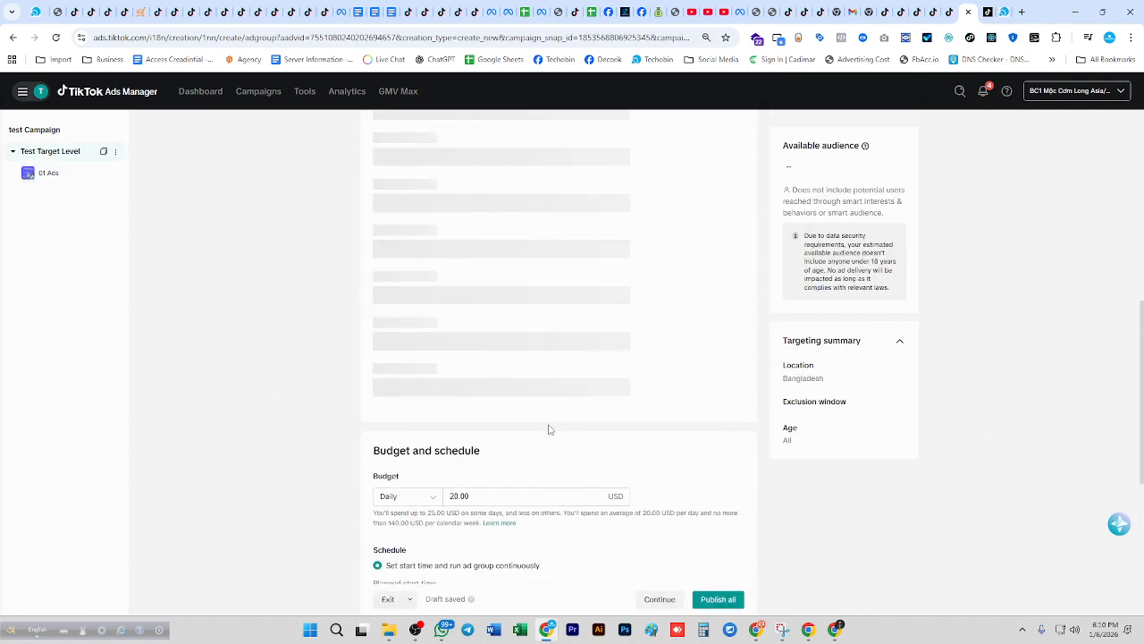
scroll(541, 283, "down", 4)
scroll(512, 312, "down", 8)
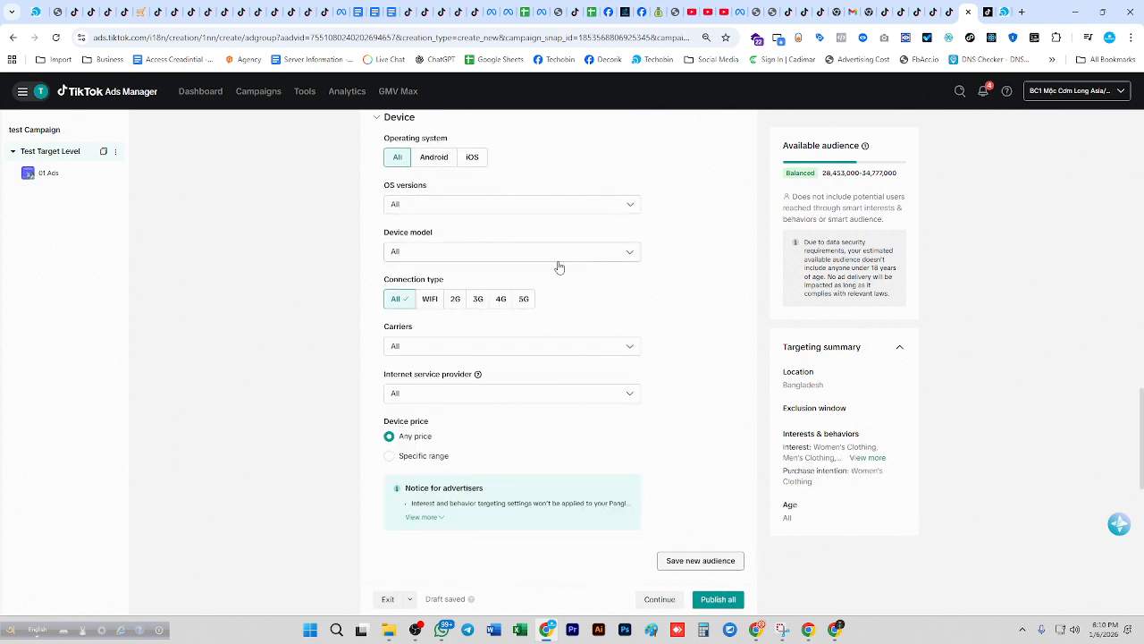
- Duplicate the 01 Ads ad in the Test Target Level ad group, making three copies
left_click(70, 175)
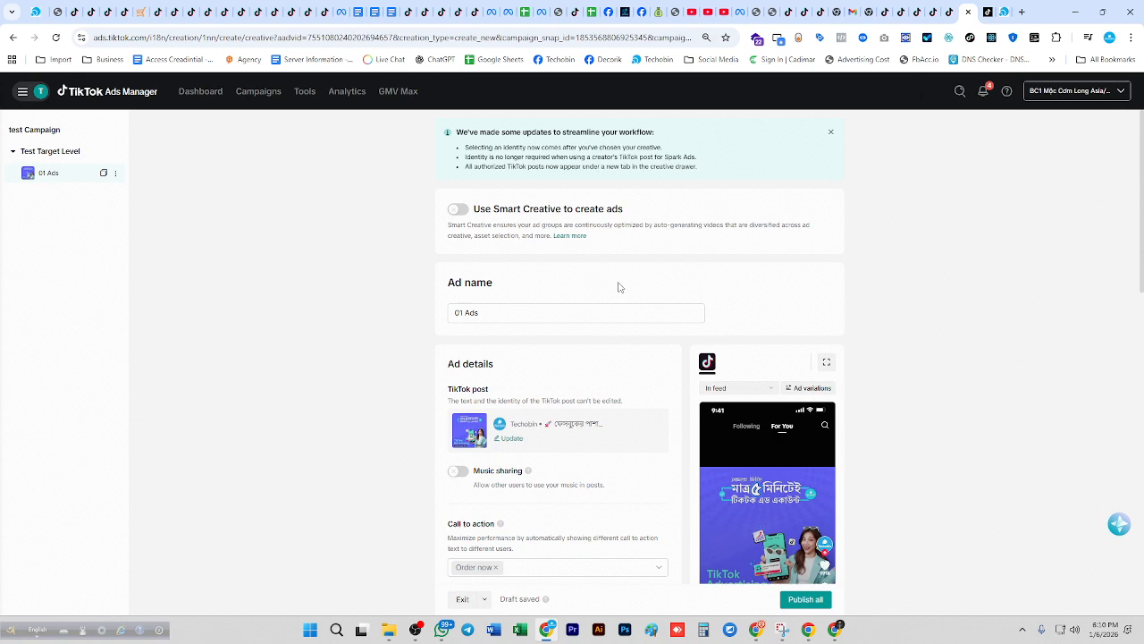
left_click(104, 175)
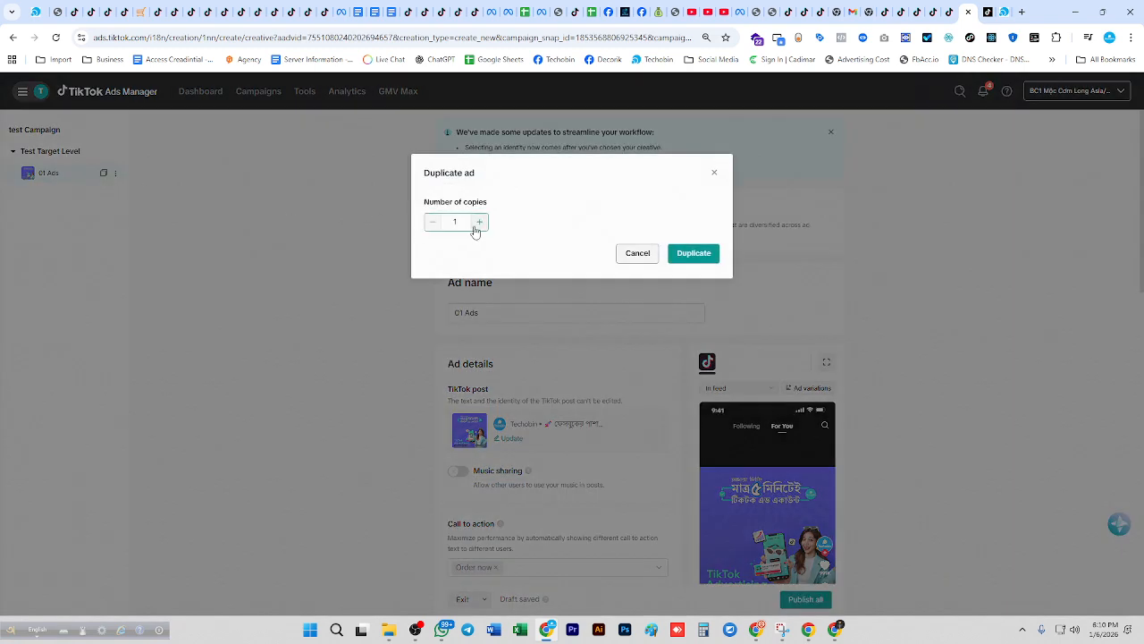
left_click(480, 228)
left_click(479, 228)
left_click(697, 253)
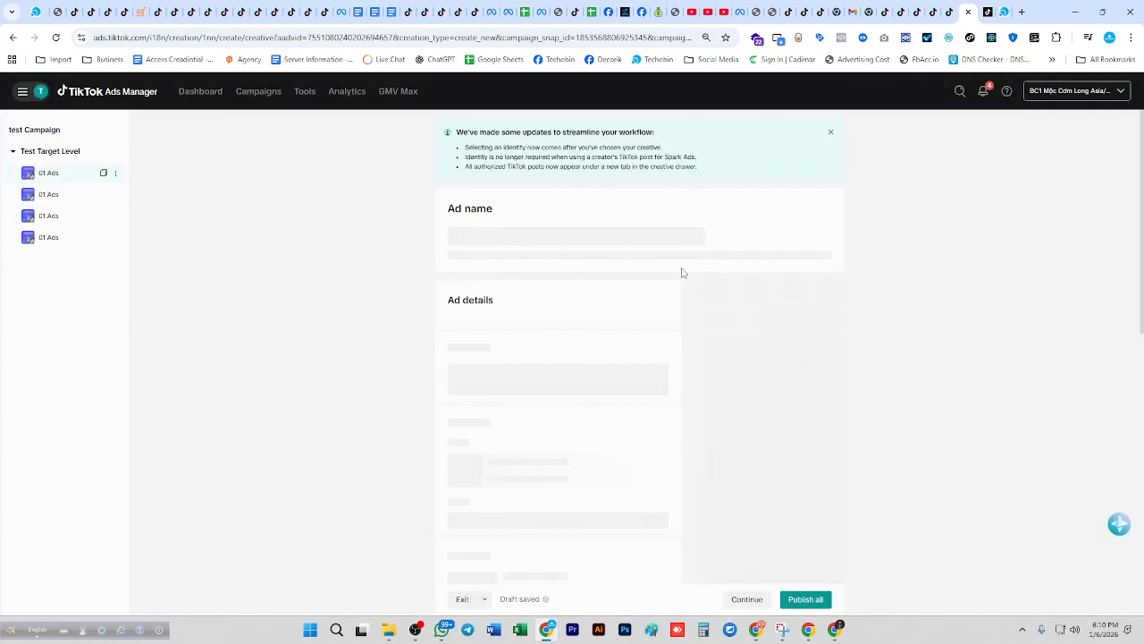
- Replace the TikTok post of the third ad in the group with the 12-image MAYAN MART BD post
left_click(55, 223)
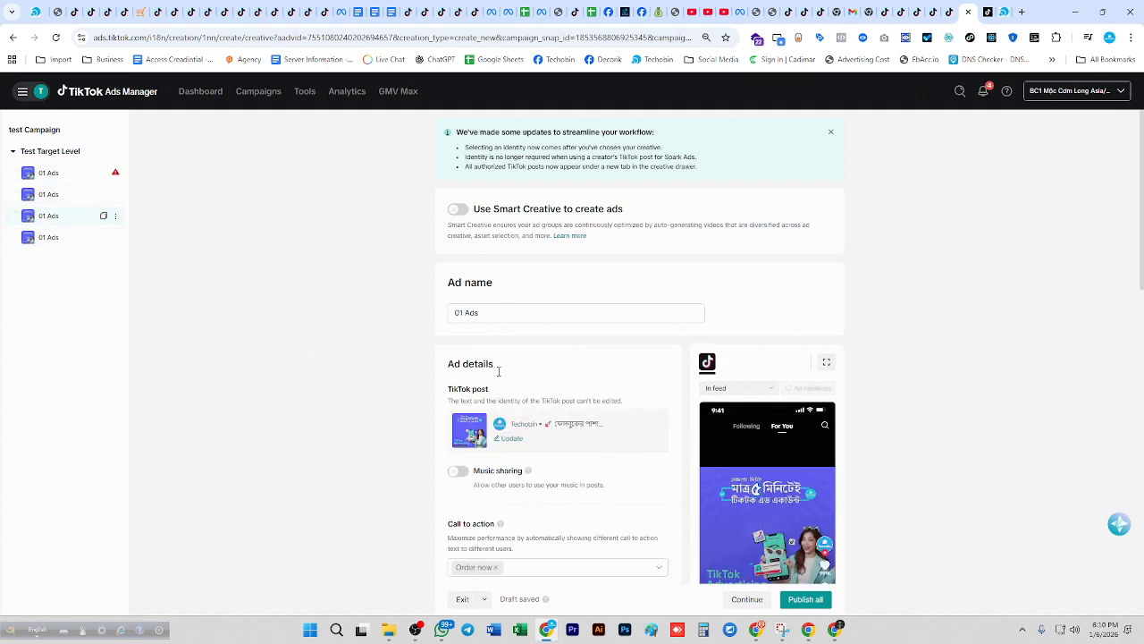
scroll(554, 385, "down", 2)
left_click(512, 320)
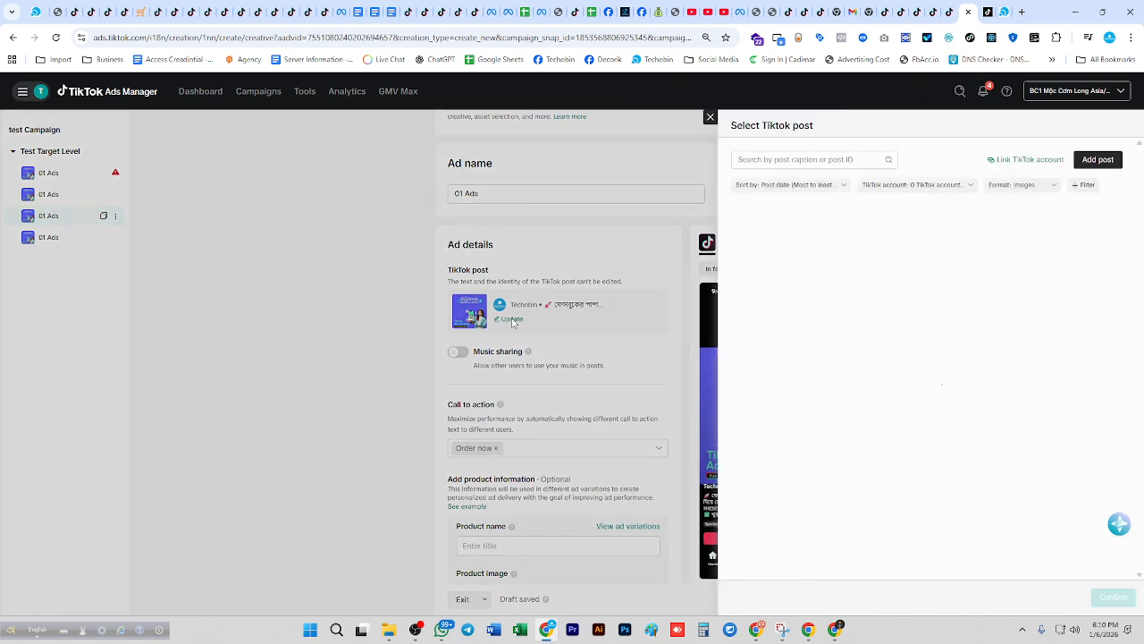
left_click(703, 159)
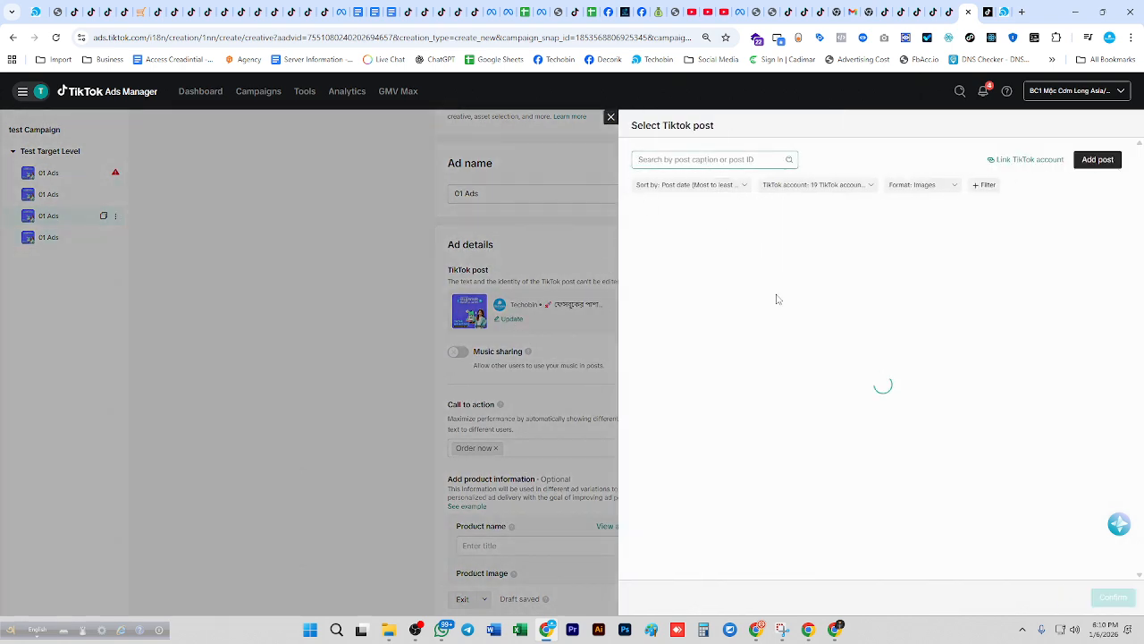
left_click(688, 261)
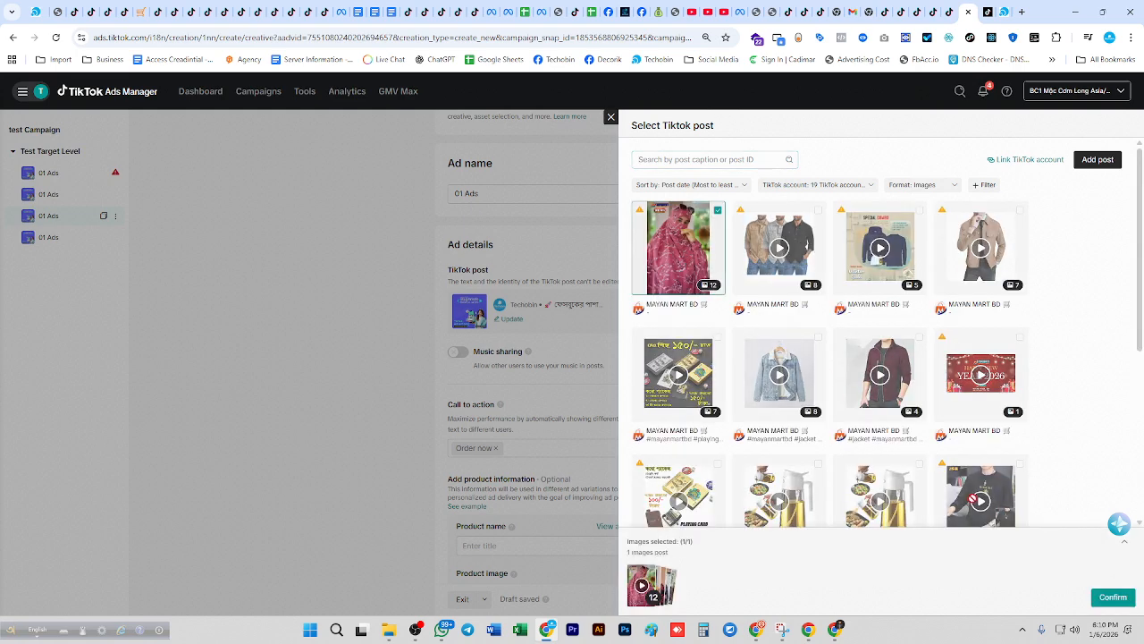
left_click(1109, 599)
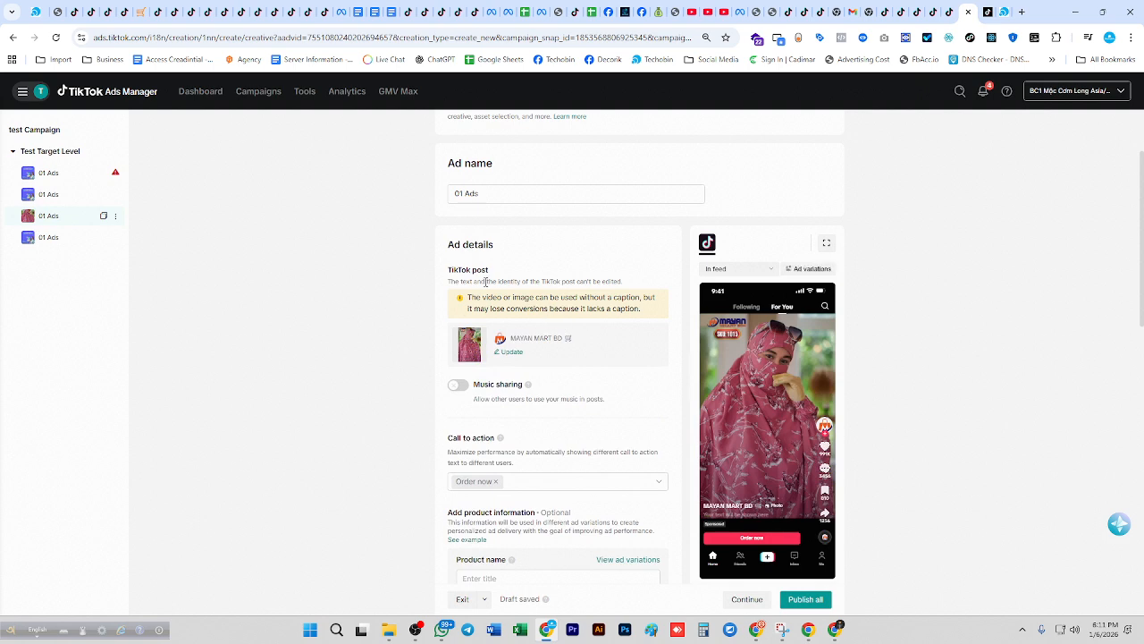
- Rename the ad with the MAYAN MART BD post as "02 Ads"
scroll(506, 300, "down", 2)
scroll(537, 326, "down", 3)
scroll(554, 340, "up", 6)
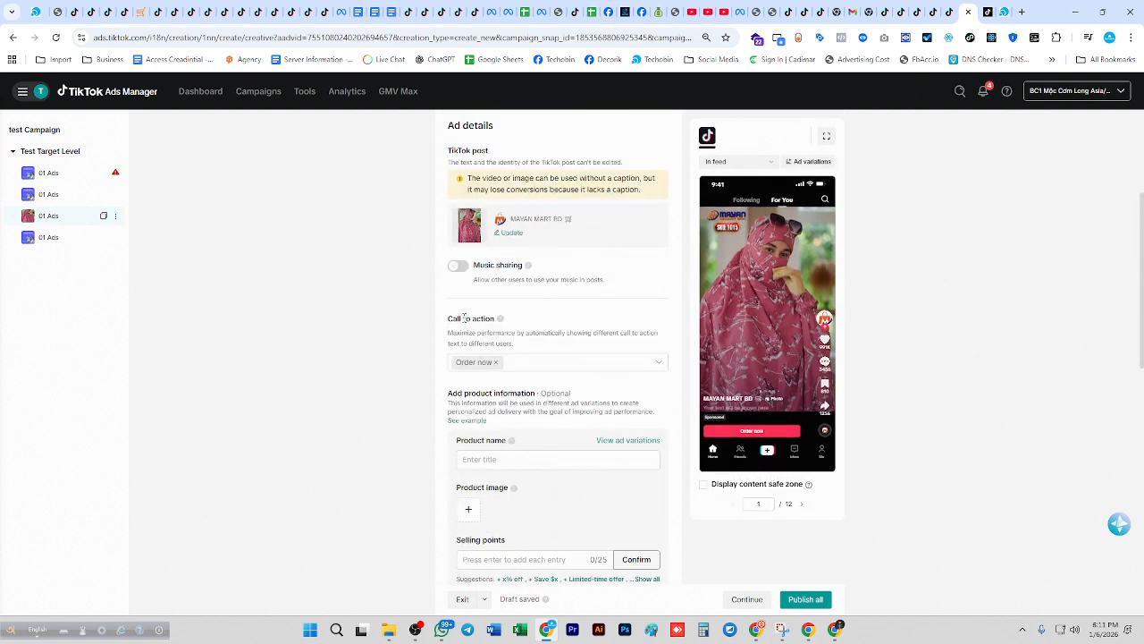
left_click(463, 312)
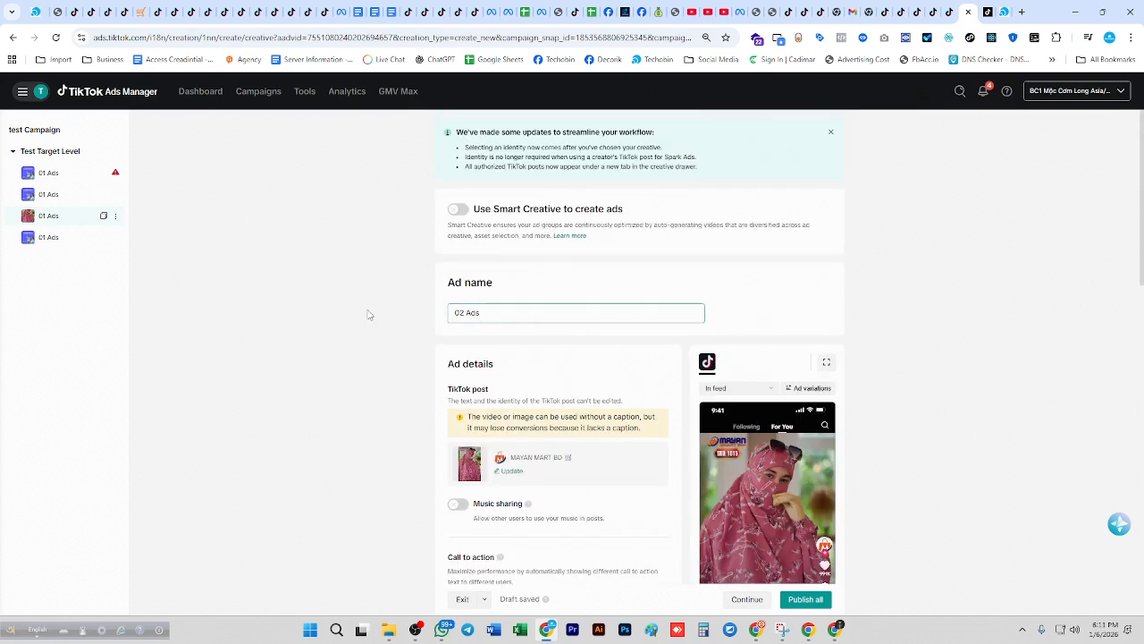
left_click(605, 289)
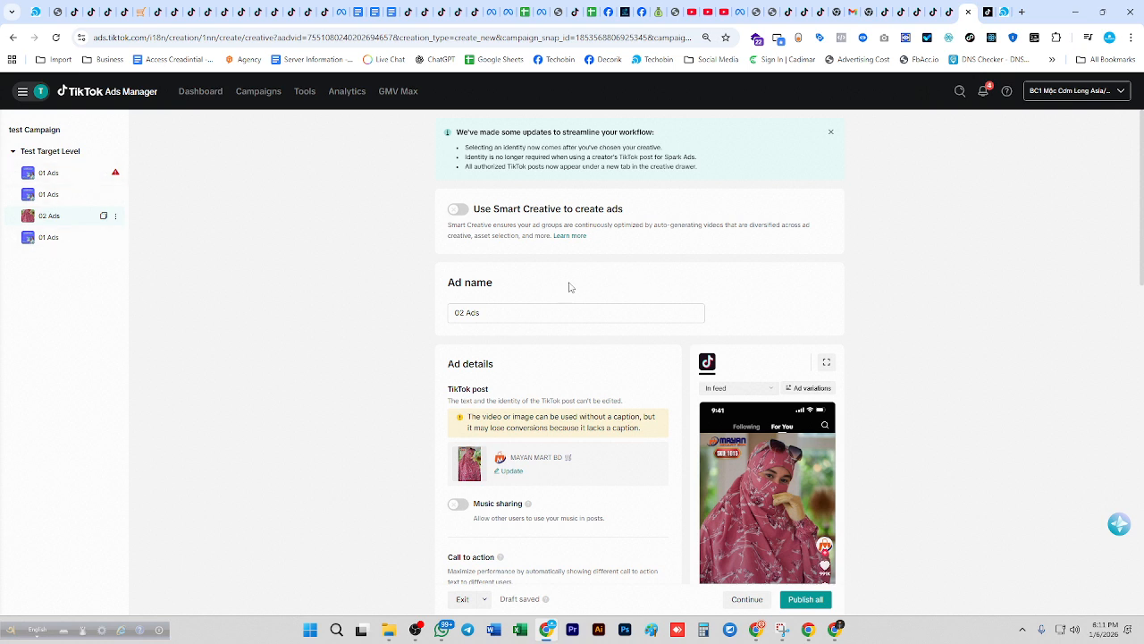
scroll(534, 394, "down", 2)
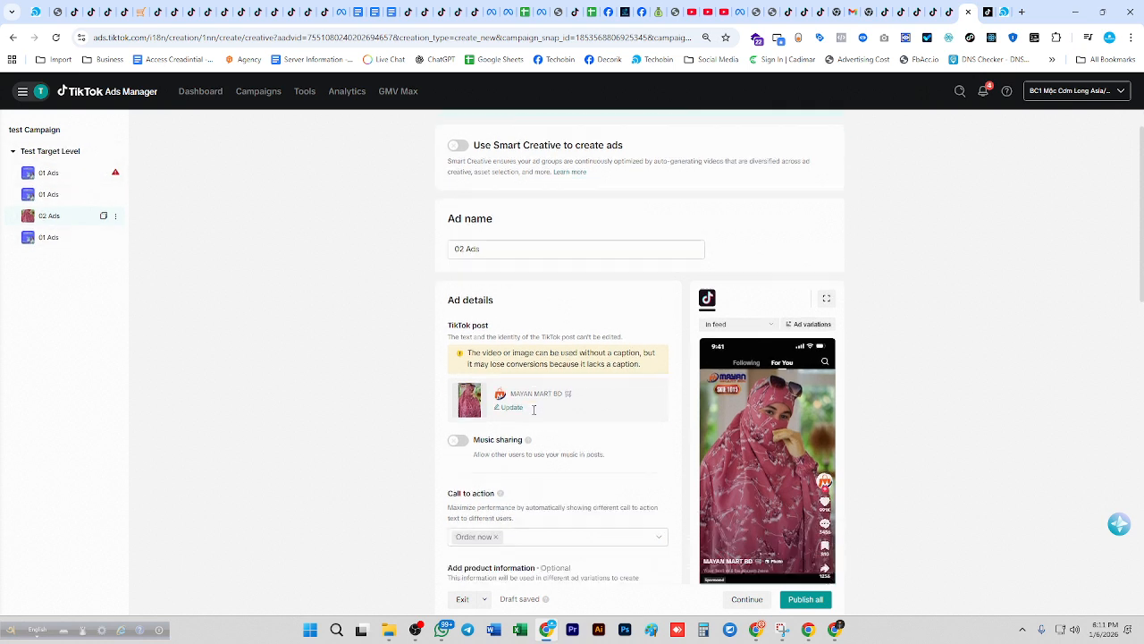